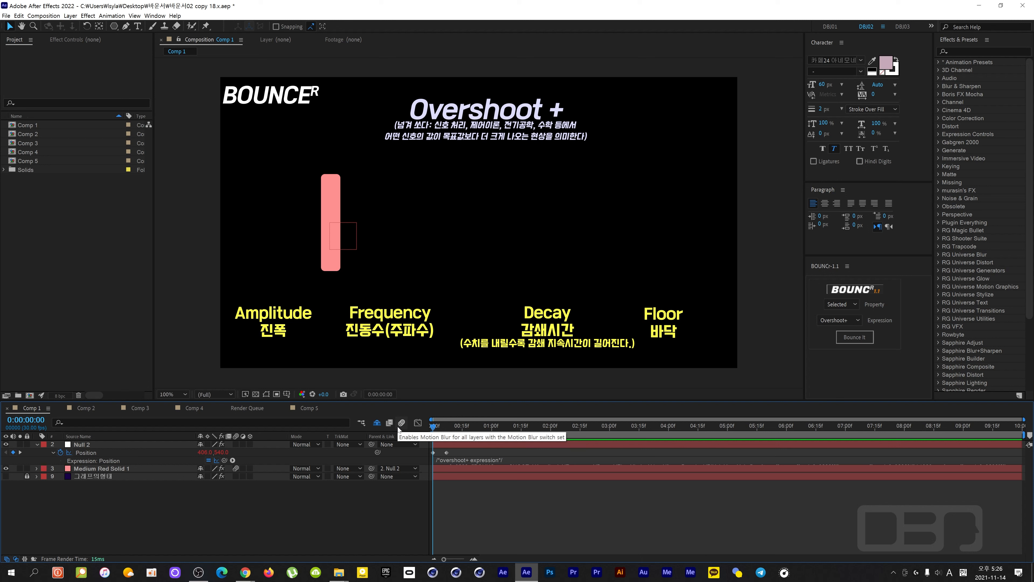
# Preview the Overshoot+ animation of the pink bar in Comp 1, replaying it from the start
pyautogui.press('space')
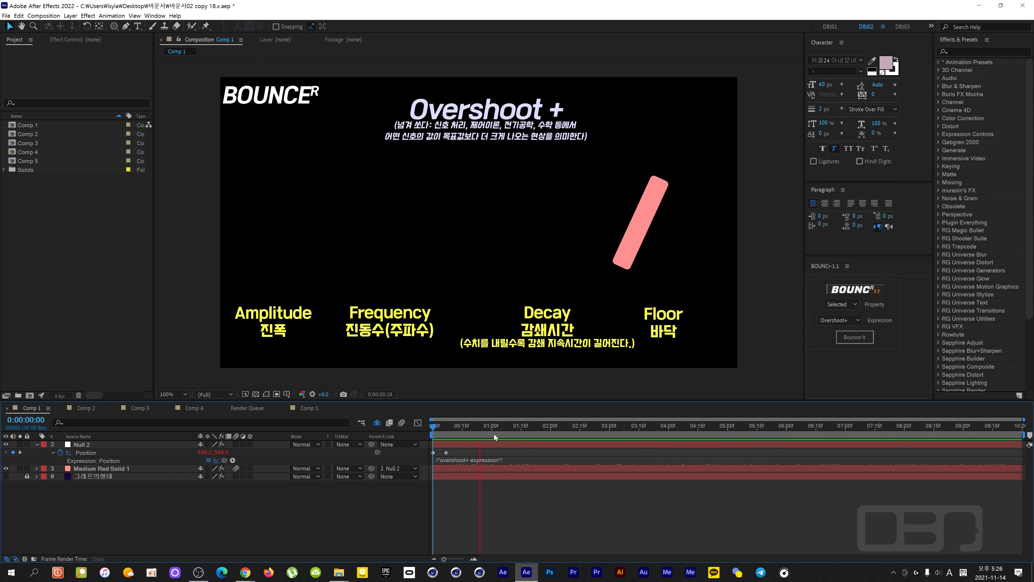
pyautogui.moveTo(514, 426); pyautogui.dragTo(354, 427)
pyautogui.press('space')
pyautogui.click(510, 427)
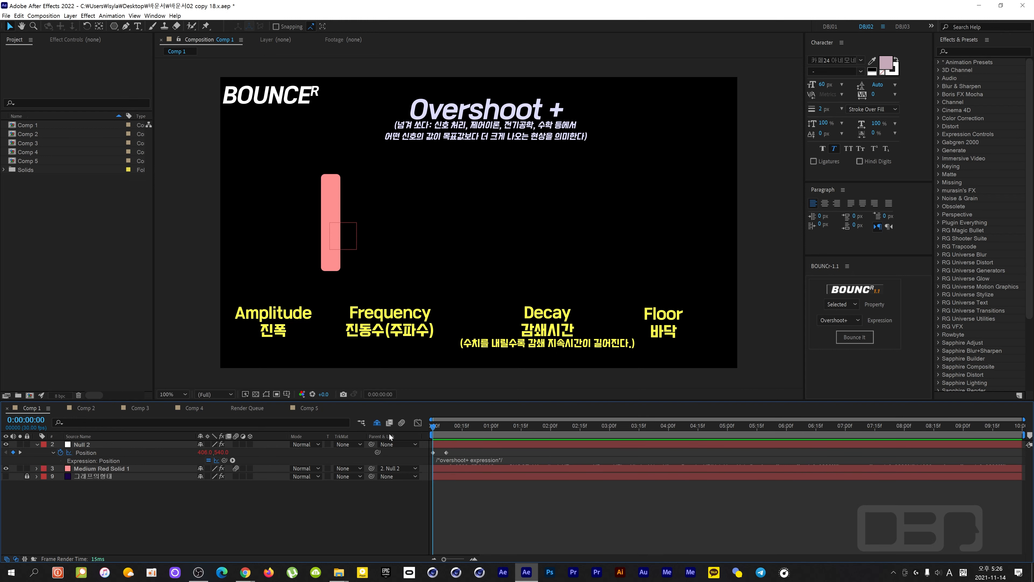
pyautogui.press('space')
pyautogui.press('space')
# Correct the white title text to read BOUNCR and move it slightly in from the frame's corner
pyautogui.click(308, 96)
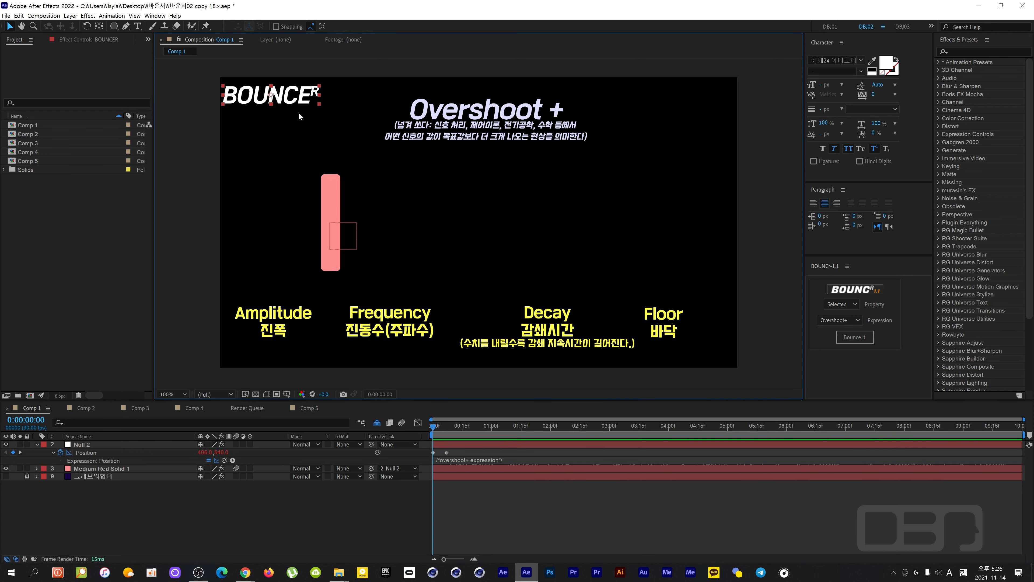
pyautogui.moveTo(294, 101); pyautogui.dragTo(300, 103)
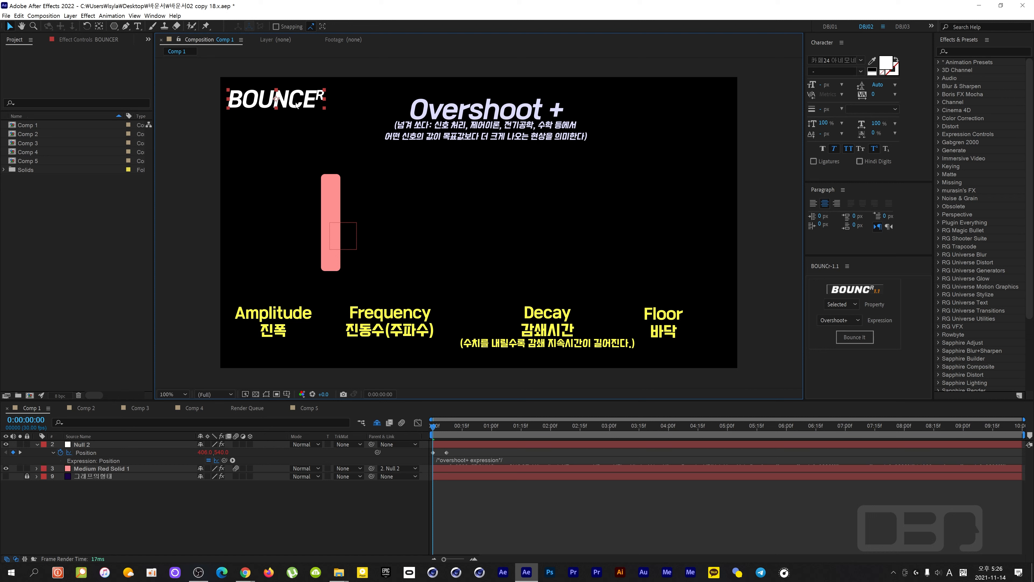
pyautogui.click(137, 27)
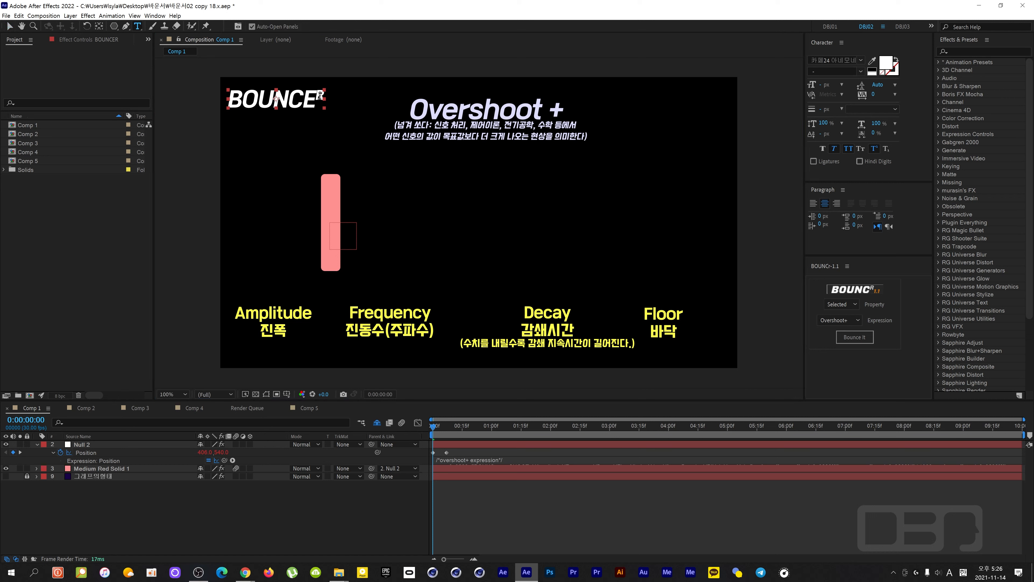
pyautogui.press('BackSpace')
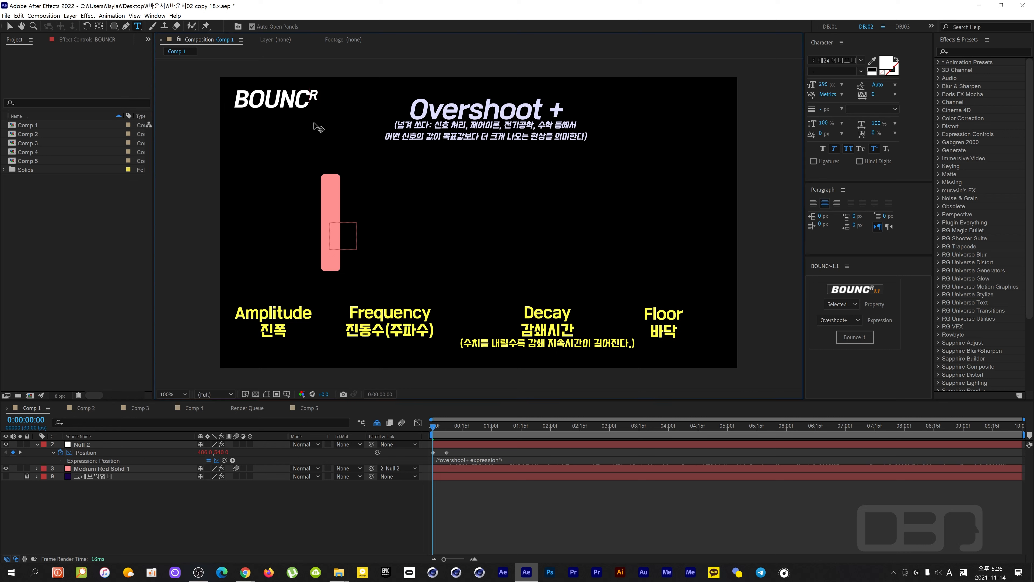
pyautogui.click(9, 26)
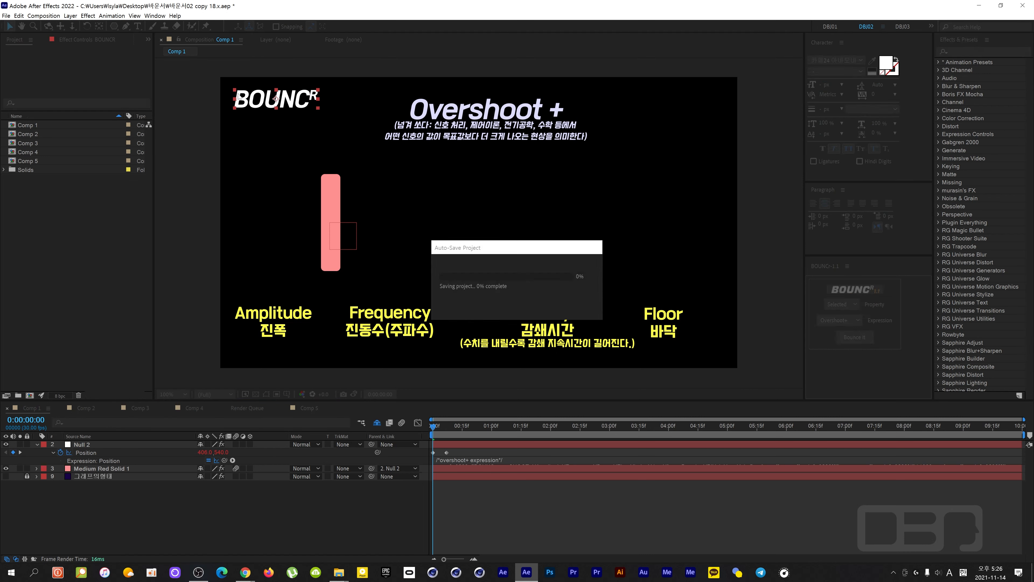
pyautogui.moveTo(284, 101); pyautogui.dragTo(283, 100)
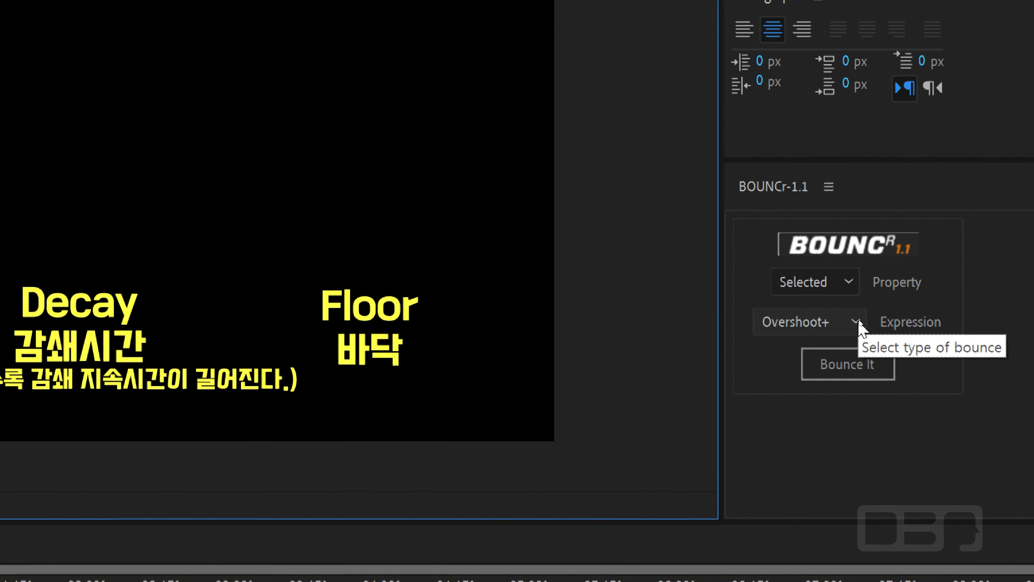
# Examine the BOUNCr script's available expression types and target properties, leaving its settings at Overshoot+ and Selected
pyautogui.click(856, 323)
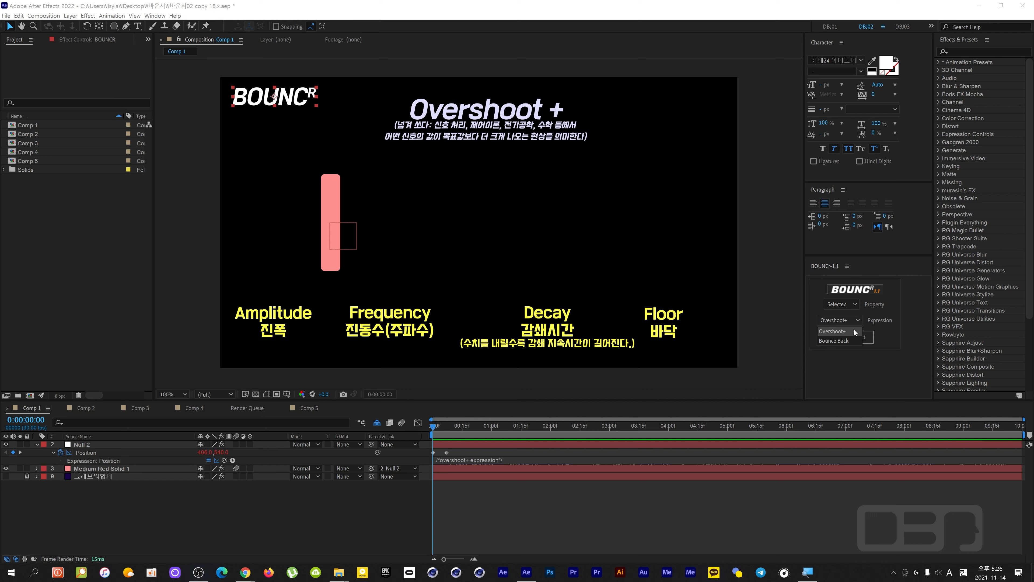
pyautogui.click(887, 318)
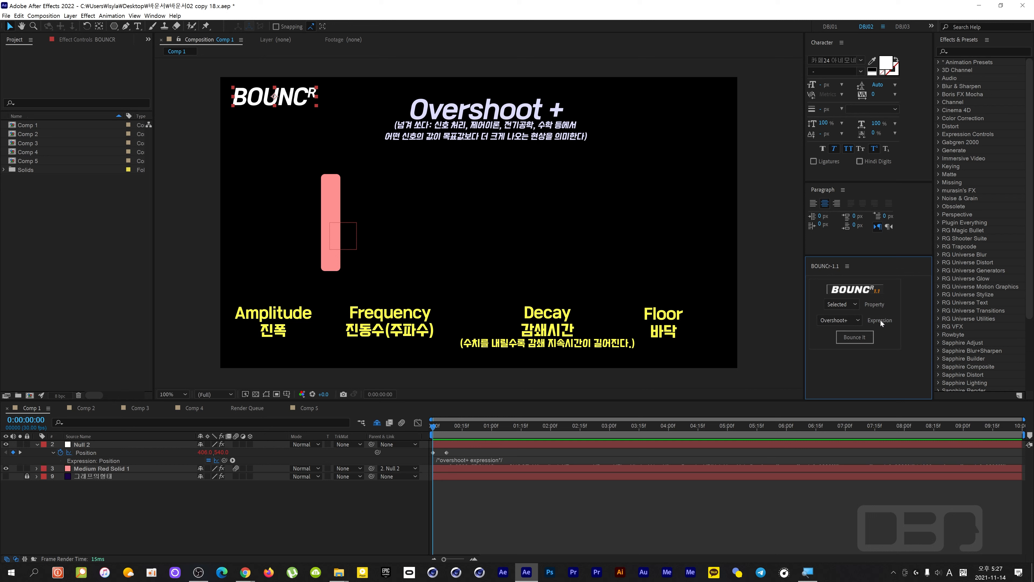
pyautogui.click(855, 305)
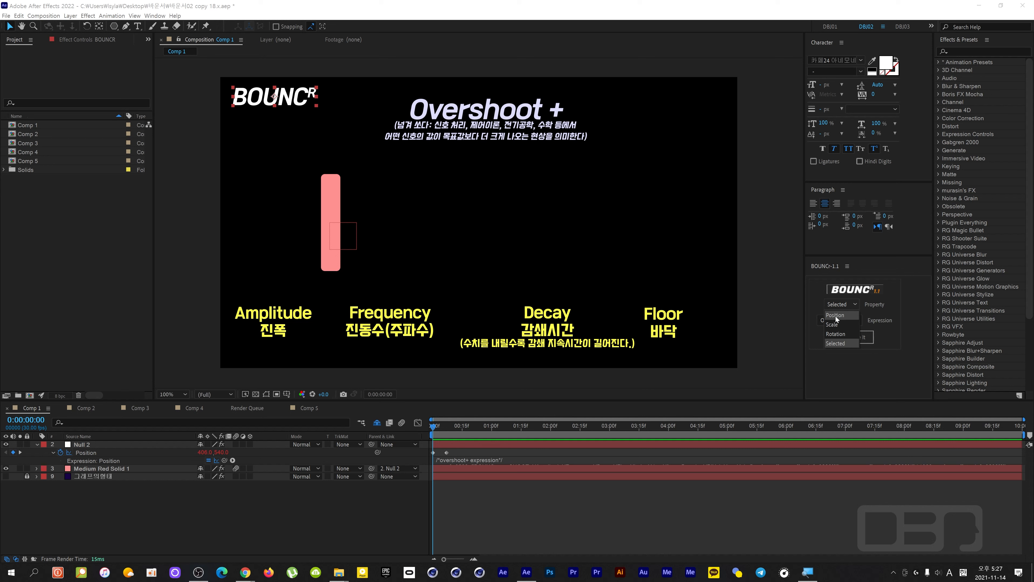
pyautogui.click(891, 312)
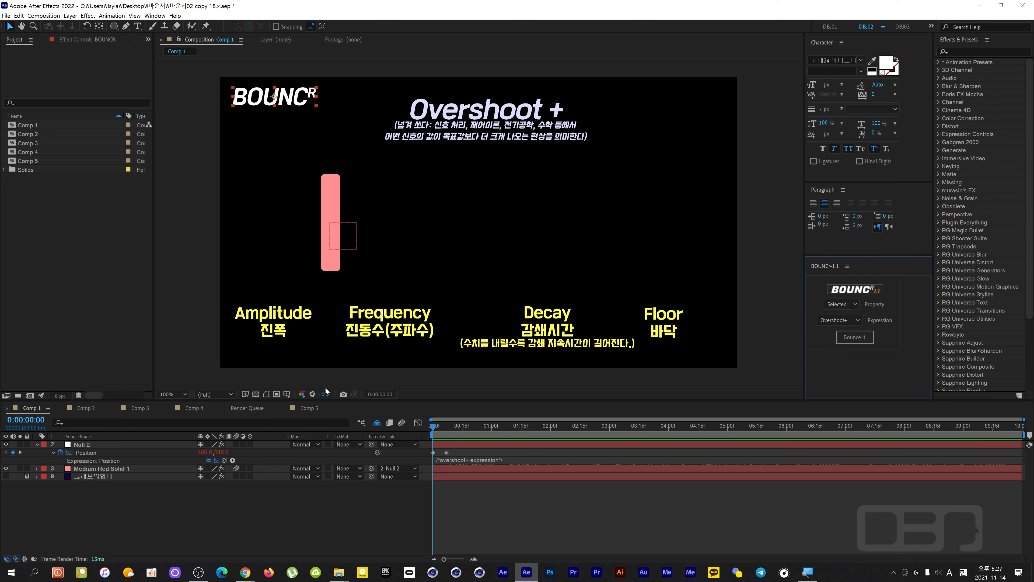
# Switch to Comp 2 and preview the bounce-back animation of the red square
pyautogui.click(88, 408)
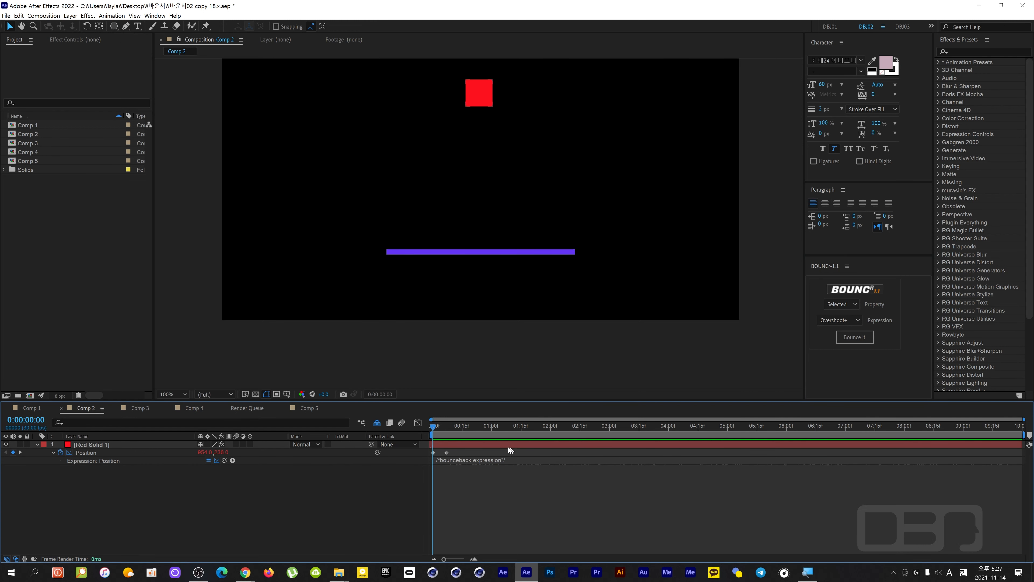
pyautogui.press('space')
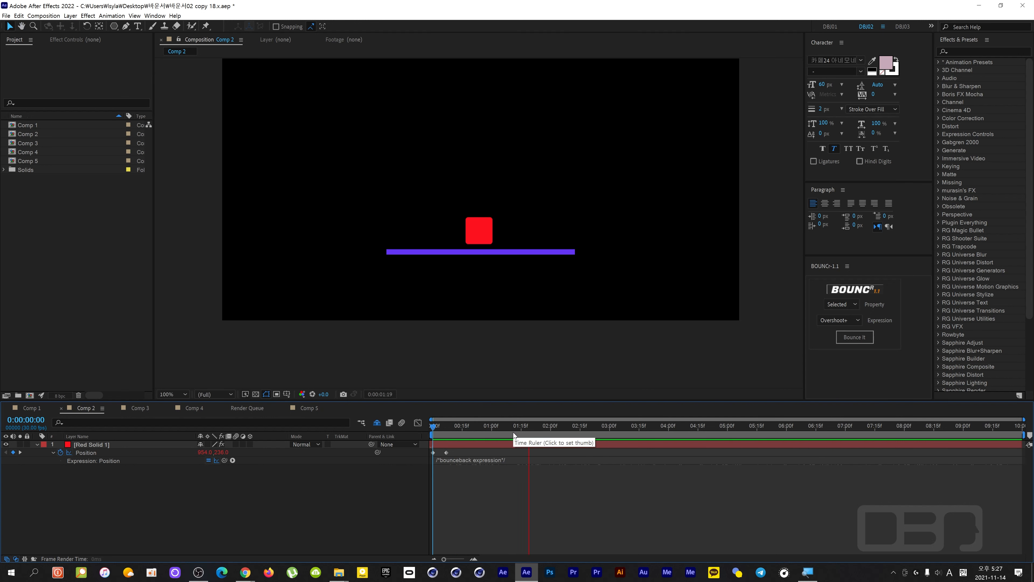
pyautogui.press('space')
pyautogui.press('space')
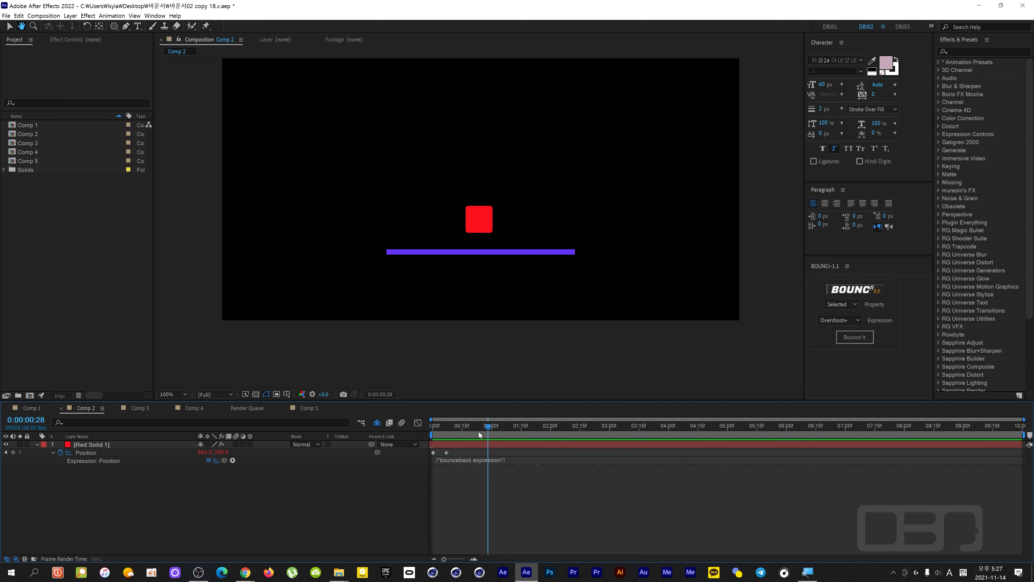
pyautogui.press('space')
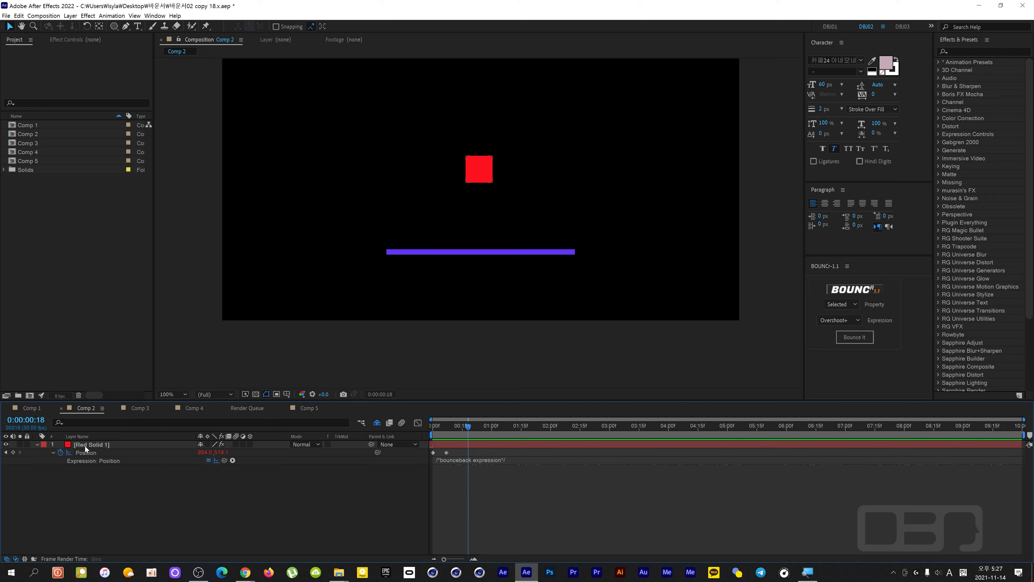
# Return to Comp 1 and replay its overshoot animation from the first frame
pyautogui.click(30, 408)
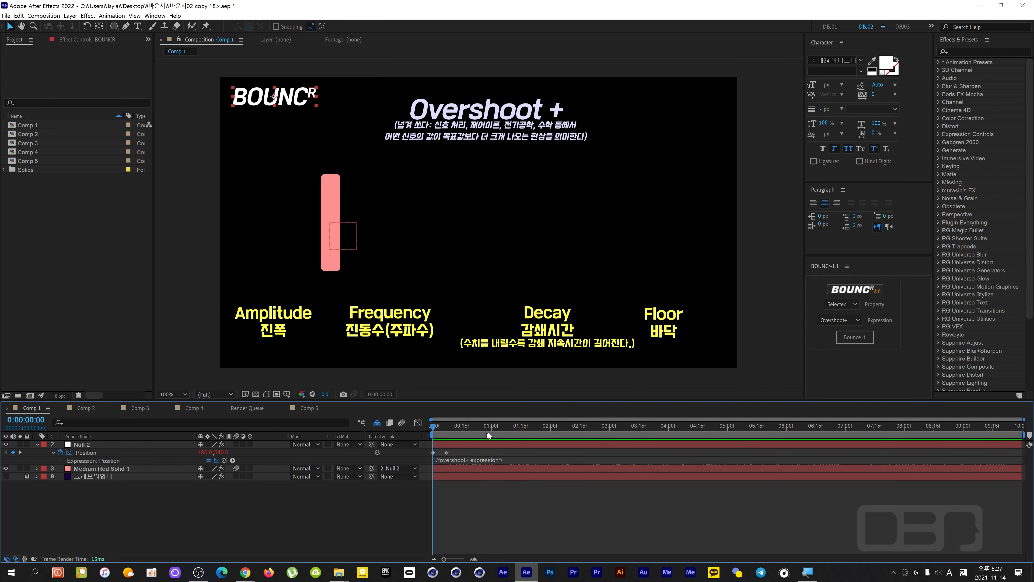
pyautogui.moveTo(433, 429); pyautogui.dragTo(396, 438)
pyautogui.press('space')
pyautogui.press('space')
# Make the 그래프의형태 layer visible in Comp 1 and display Null 2's Position curve in the Graph Editor
pyautogui.click(5, 476)
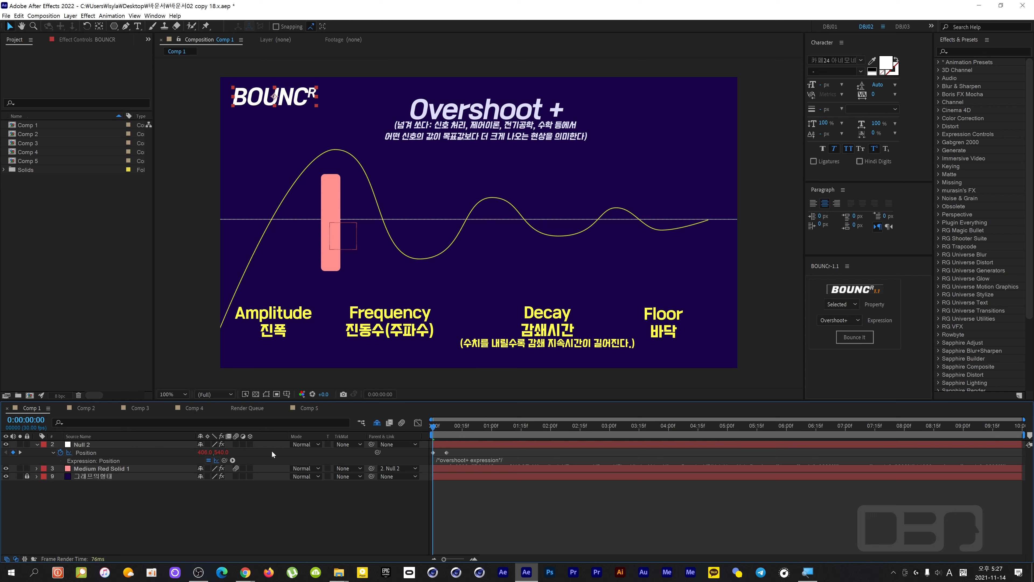
pyautogui.click(83, 445)
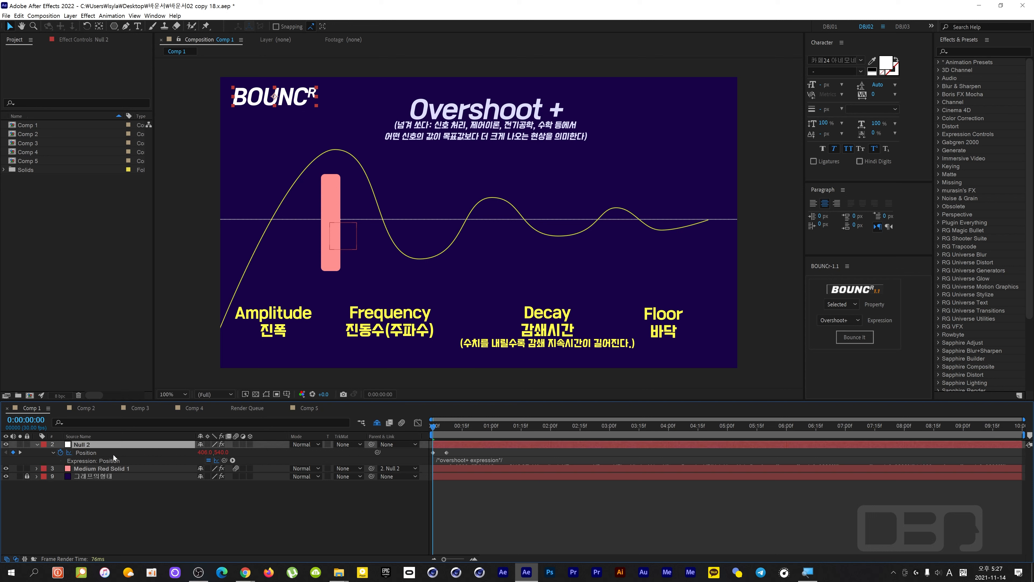
pyautogui.click(111, 460)
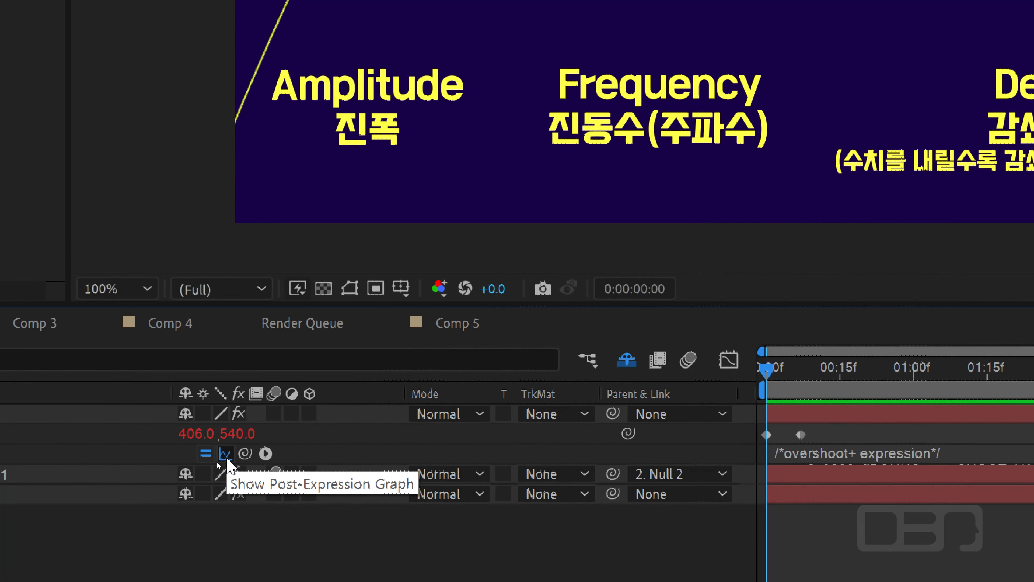
pyautogui.click(728, 359)
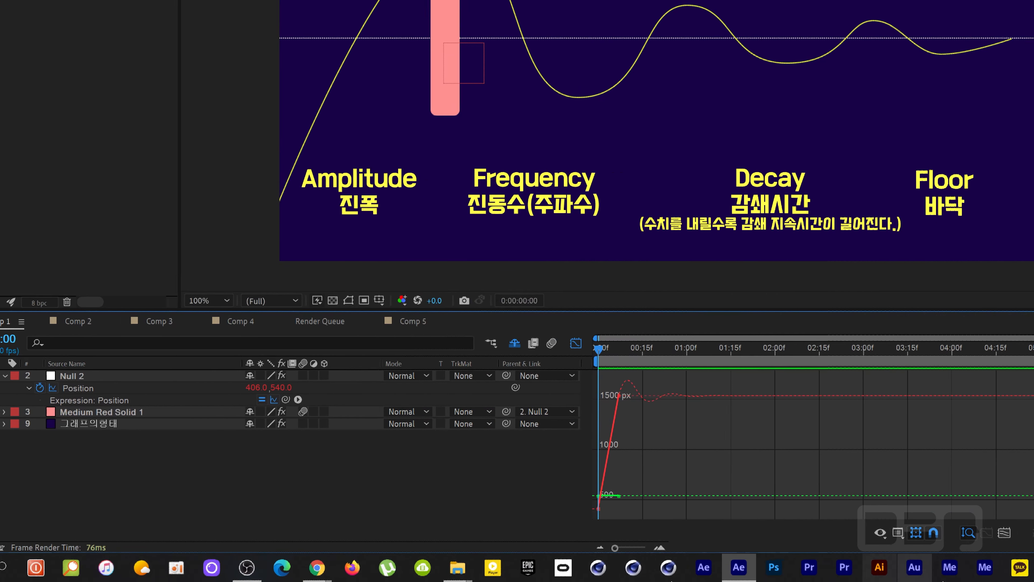
pyautogui.click(898, 533)
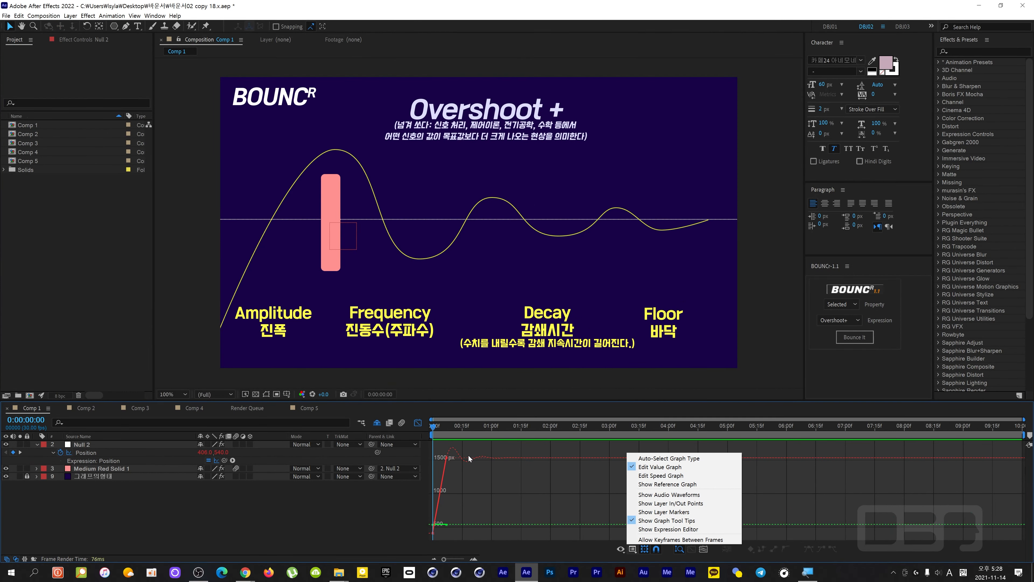
pyautogui.click(427, 431)
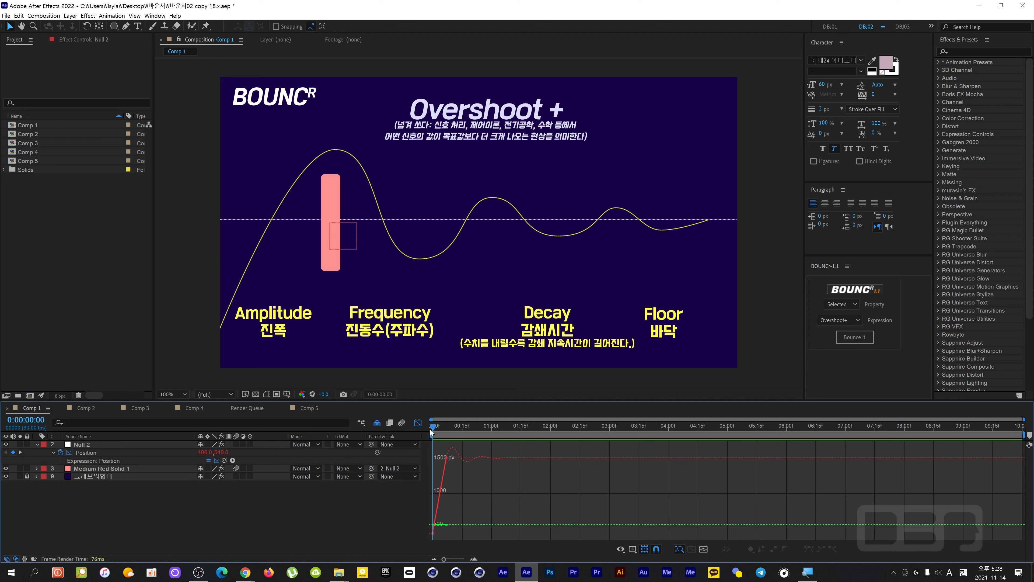
pyautogui.moveTo(432, 429)
pyautogui.mouseDown()
pyautogui.moveTo(444, 432)
pyautogui.moveTo(426, 435)
pyautogui.mouseUp()
pyautogui.moveTo(472, 426); pyautogui.dragTo(341, 436)
# Switch to Comp 2 and replay the red square's fall and rebound against the purple floor, scrubbing through the early frames
pyautogui.click(84, 408)
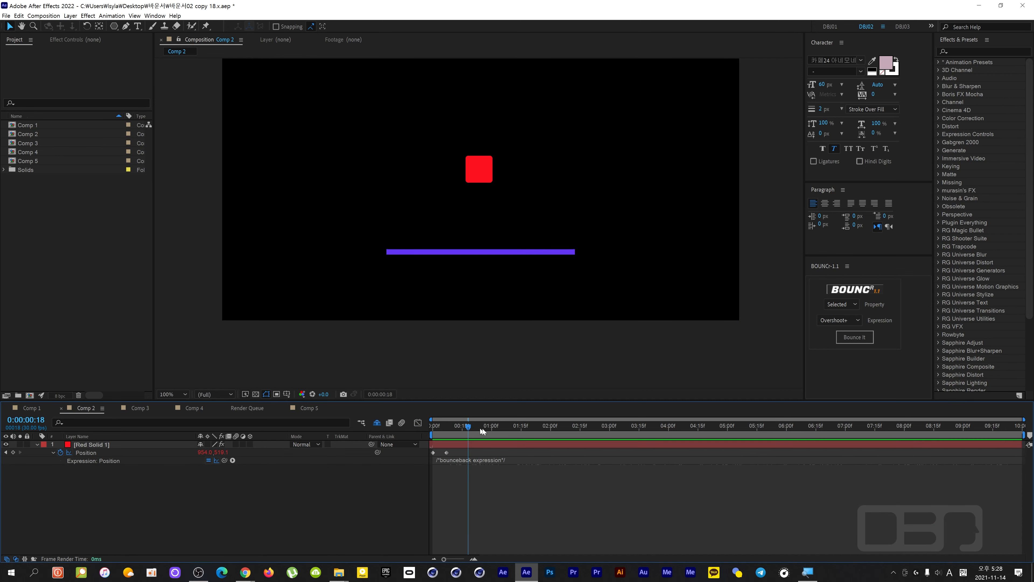
pyautogui.moveTo(463, 430); pyautogui.dragTo(402, 437)
pyautogui.press('space')
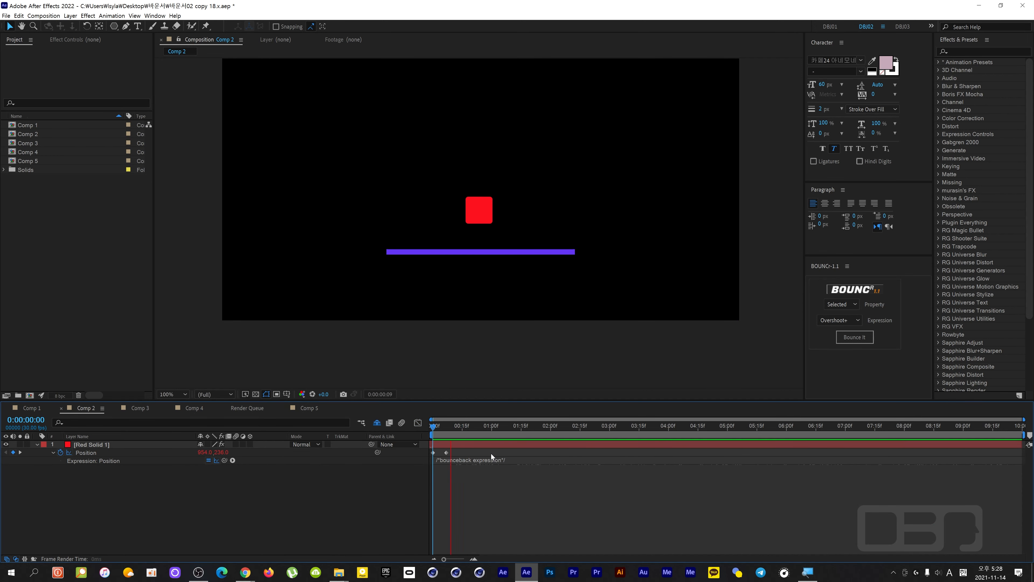
pyautogui.press('space')
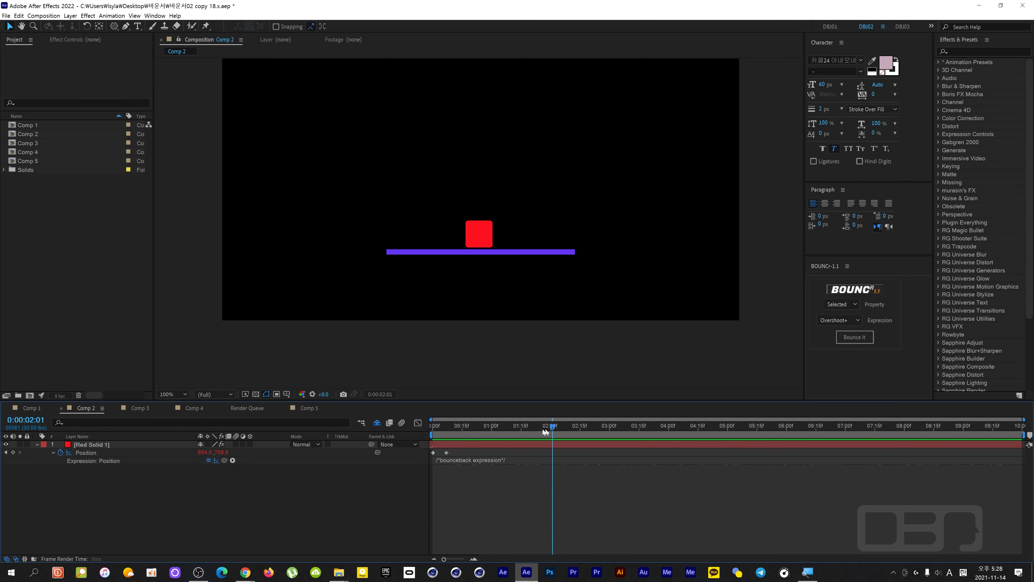
pyautogui.moveTo(542, 429); pyautogui.dragTo(424, 432)
pyautogui.press('space')
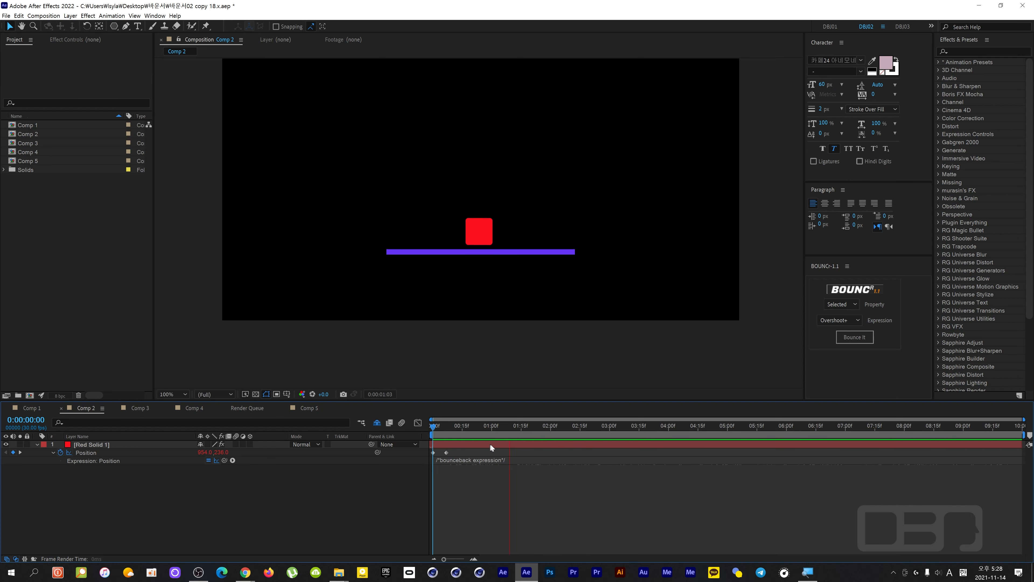
pyautogui.moveTo(518, 427); pyautogui.dragTo(457, 441)
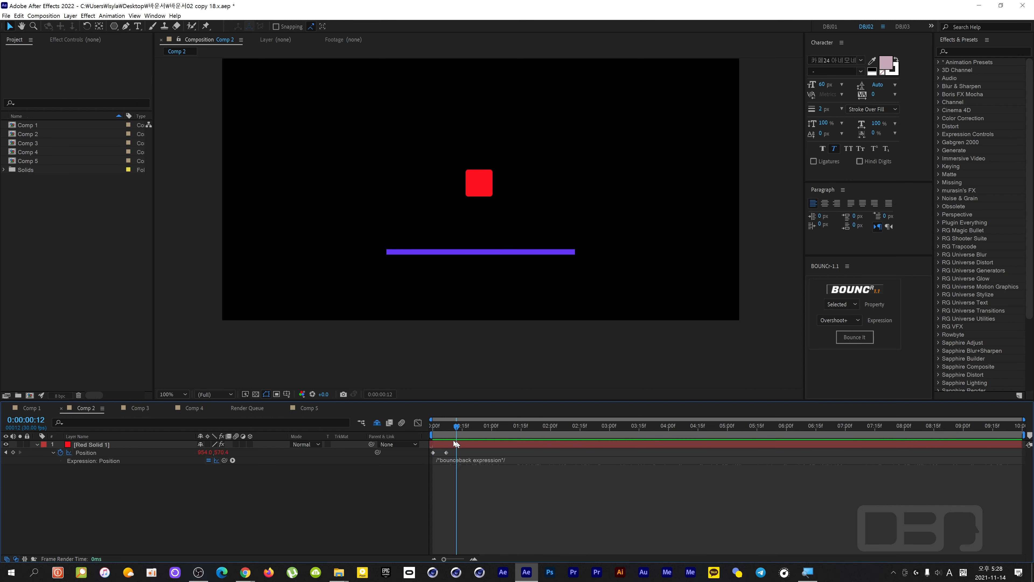
pyautogui.press('pageup')
# Select the Red Solid 1 layer and display its Position curve in the Graph Editor
pyautogui.click(418, 424)
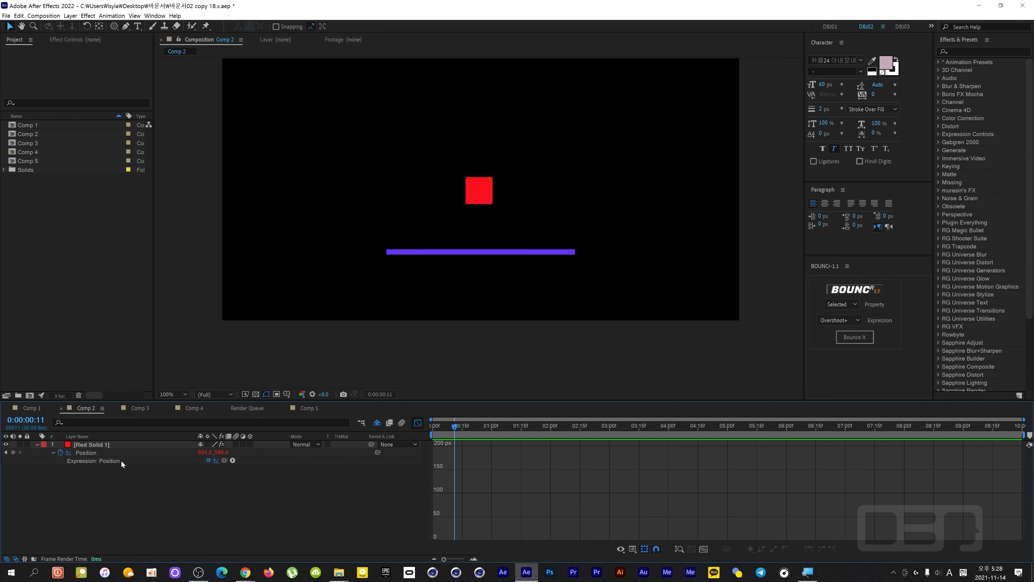
pyautogui.click(96, 444)
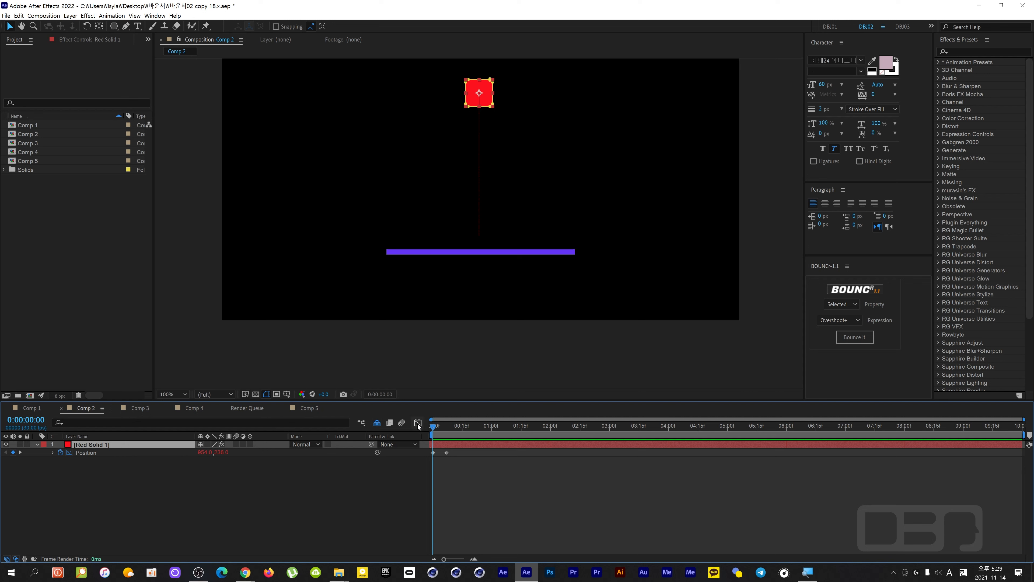
pyautogui.hotkey('shift', 'F3')
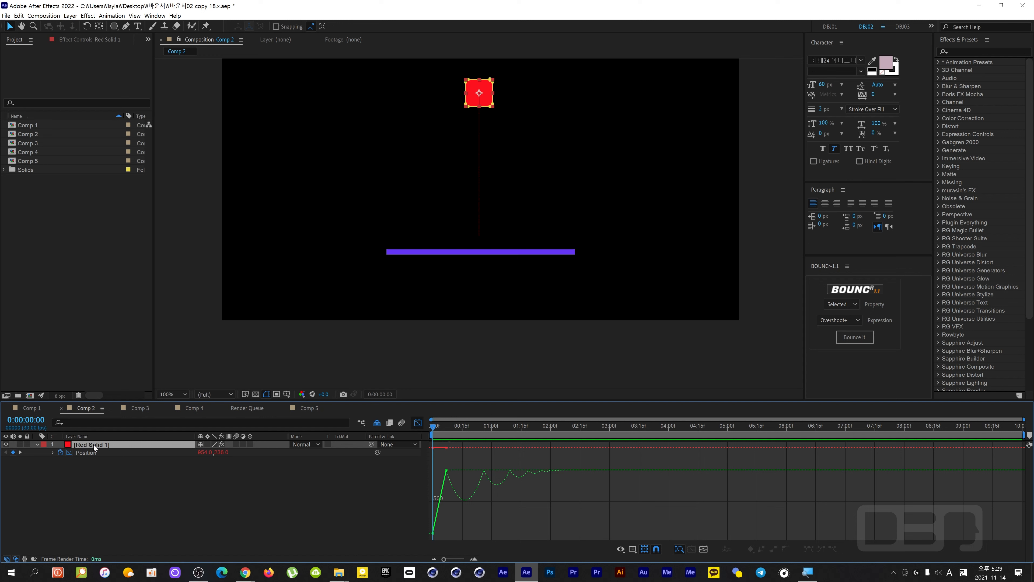
# Reveal Red Solid 1's Position expression and toggle its post-expression graph off and back on
pyautogui.press('e')
pyautogui.press('e')
pyautogui.click(216, 461)
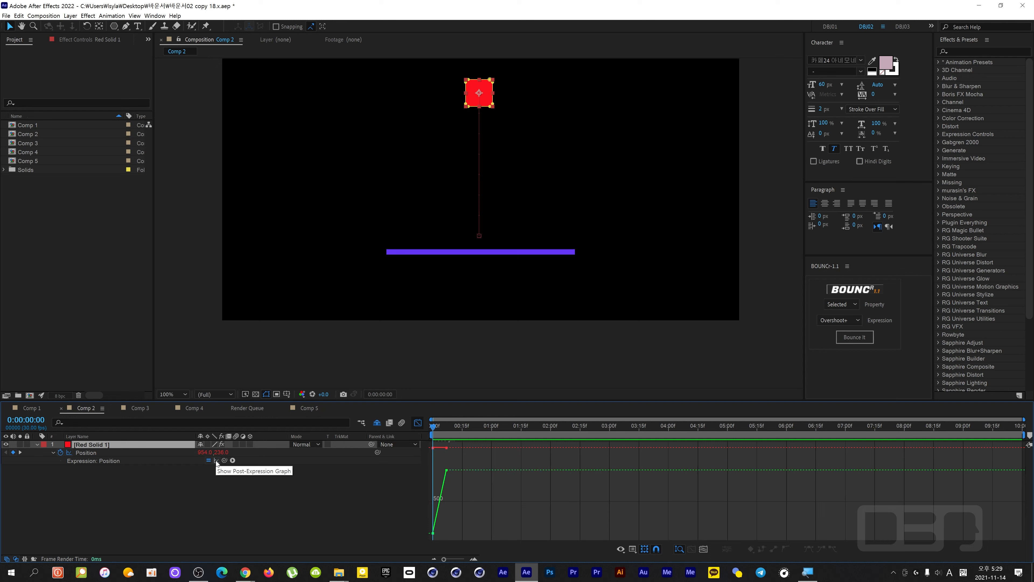
pyautogui.click(216, 461)
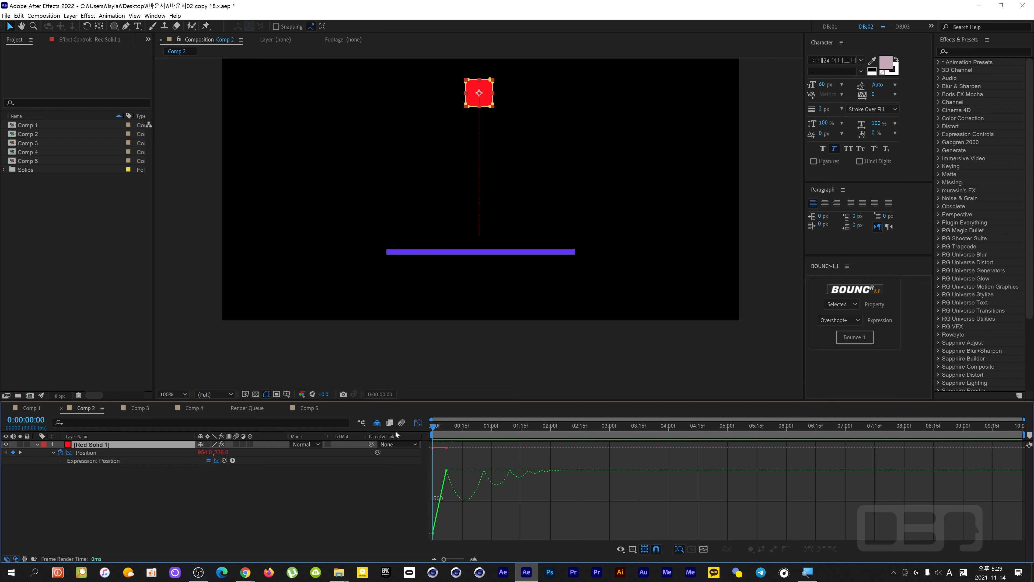
# Reveal the shy layers of Comp 2 and make the 그래프의형태 layer visible
pyautogui.click(377, 422)
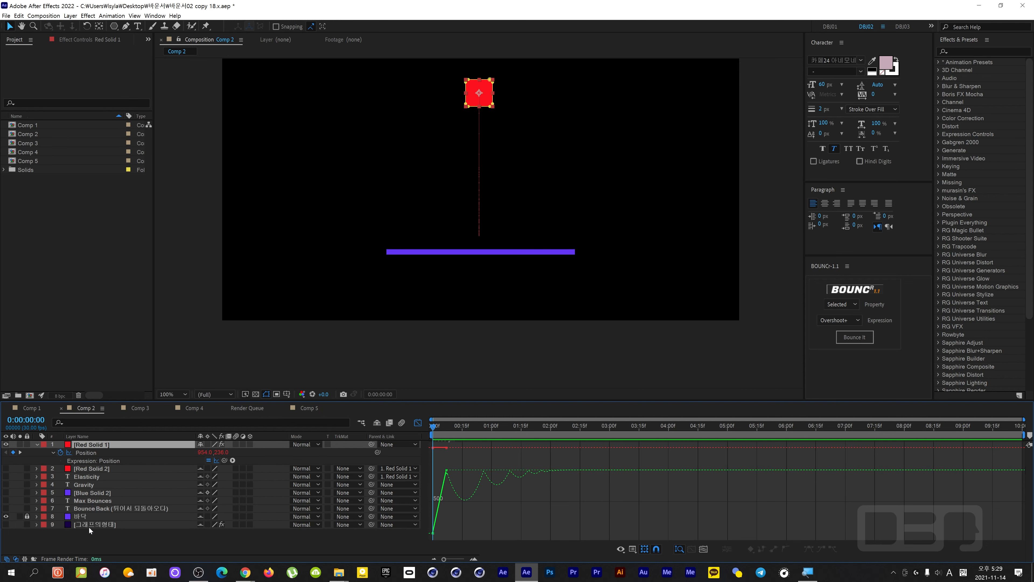
pyautogui.click(19, 526)
pyautogui.click(7, 525)
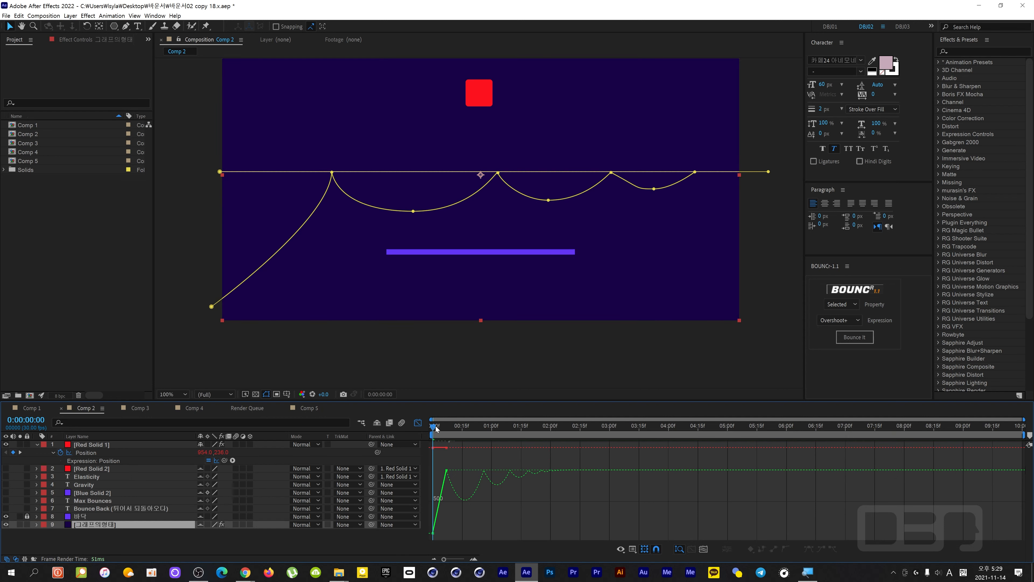
# Scrub and replay the red square's bounce in Comp 2, comparing it with the yellow curve drawn over the composition
pyautogui.moveTo(433, 426); pyautogui.dragTo(480, 431)
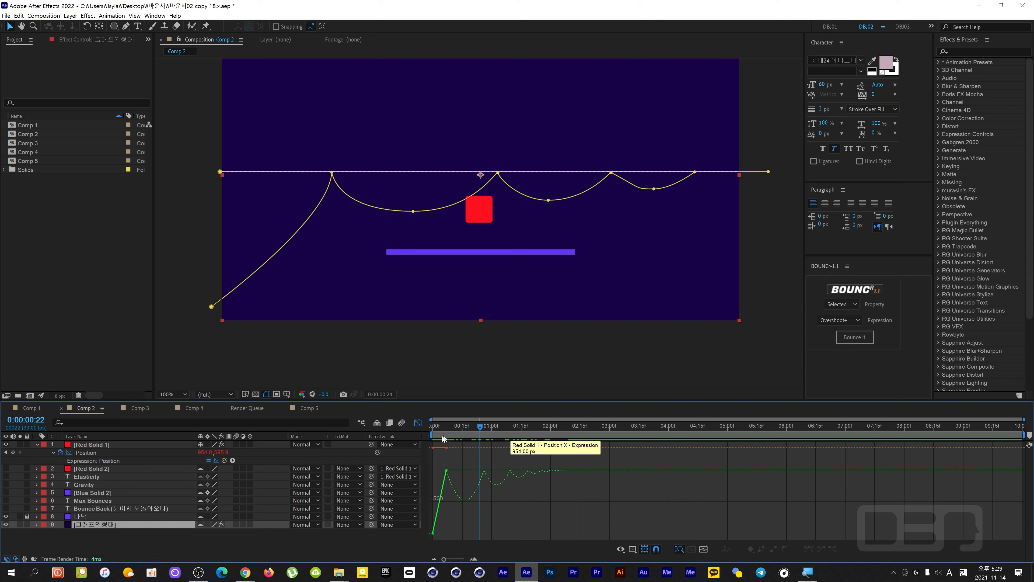
pyautogui.moveTo(443, 439)
pyautogui.mouseDown()
pyautogui.moveTo(425, 439)
pyautogui.moveTo(548, 428)
pyautogui.moveTo(450, 450)
pyautogui.mouseUp()
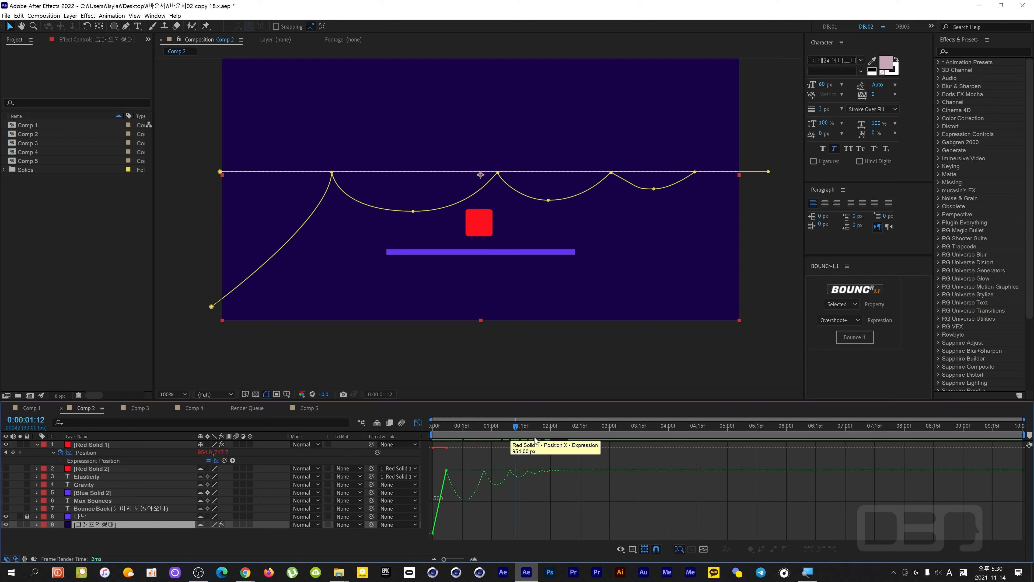
pyautogui.press('space')
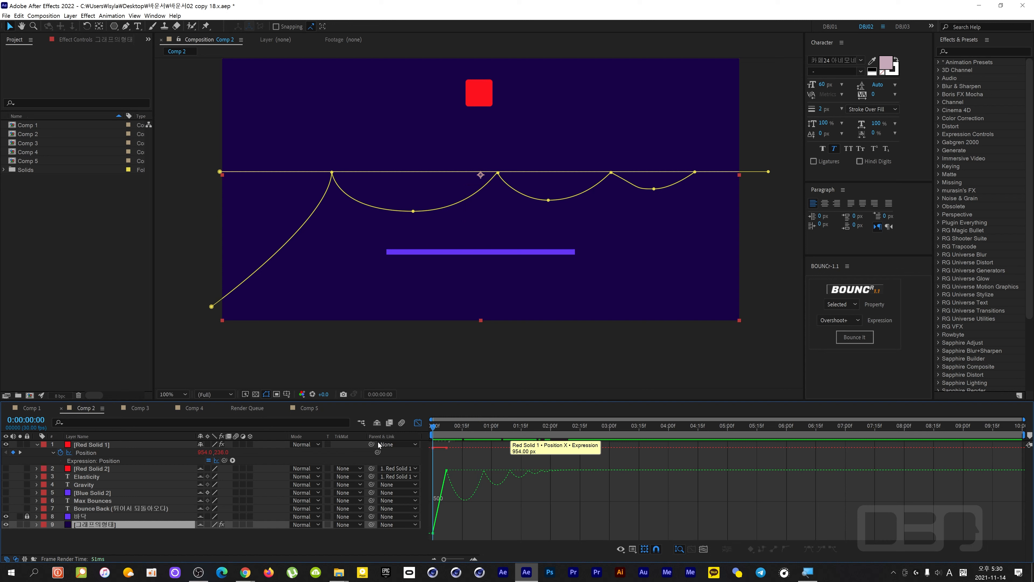
# Turn off the 그래프의형태 layer's visibility, hide the shy layers again and select Red Solid 1
pyautogui.click(6, 516)
pyautogui.click(5, 524)
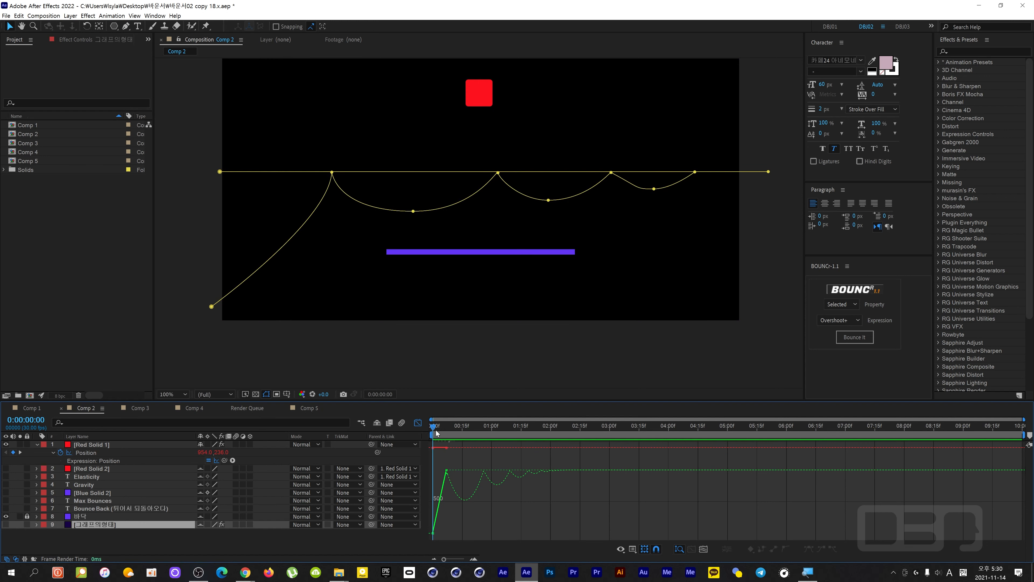
pyautogui.moveTo(437, 433); pyautogui.dragTo(381, 439)
pyautogui.click(377, 425)
pyautogui.click(95, 444)
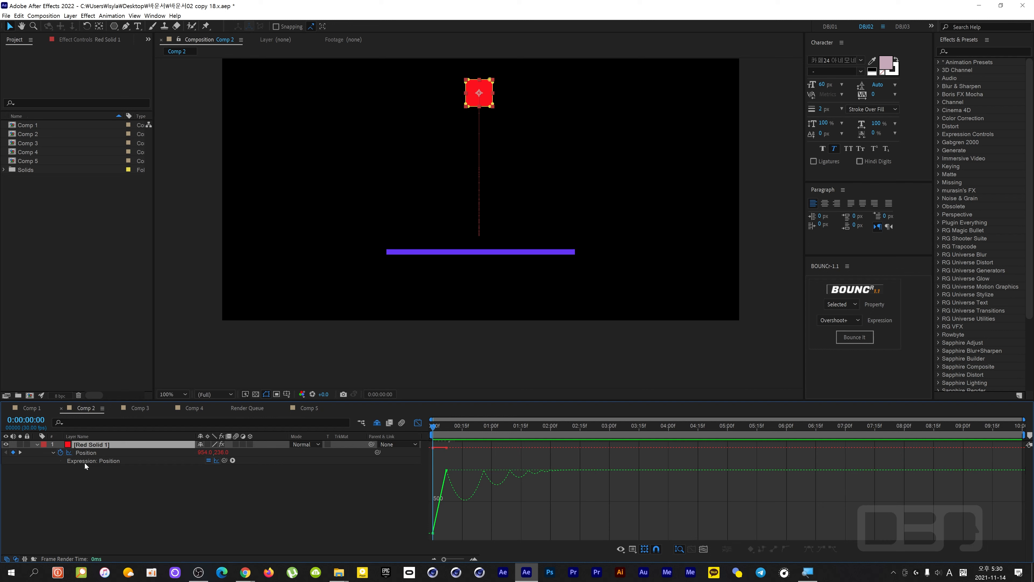
# Remove the Position expression from Red Solid 1 and delete its BOUNCr bounceBACK effect
pyautogui.keyDown('alt'); pyautogui.click(60, 453); pyautogui.keyUp('alt')
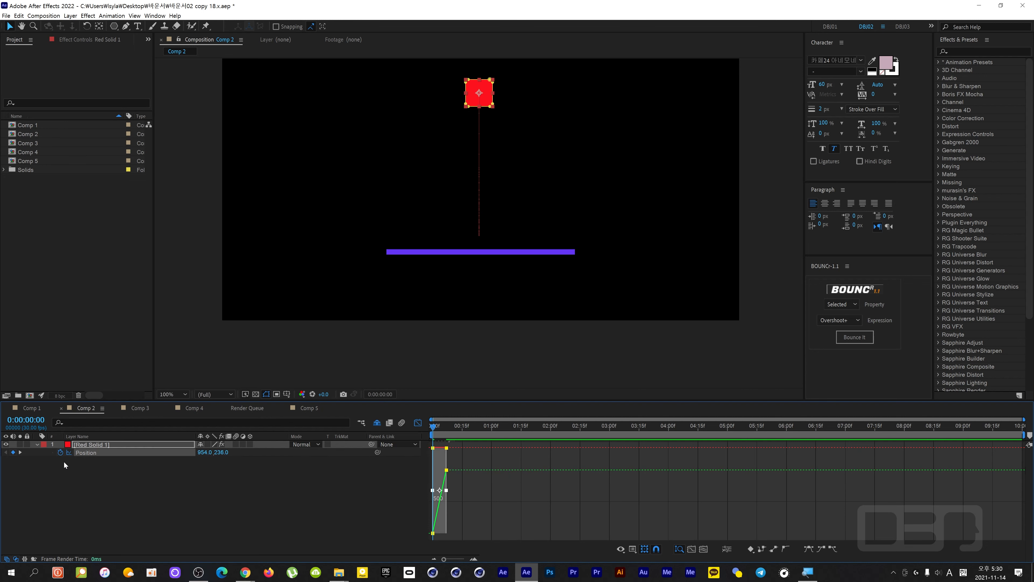
pyautogui.hotkey('ctrl', 'z')
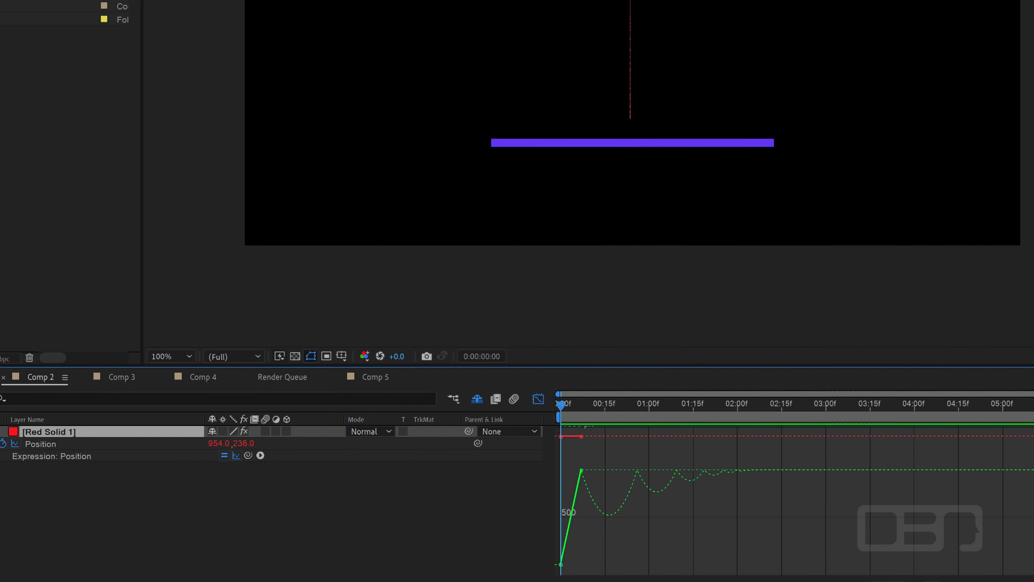
pyautogui.click(223, 455)
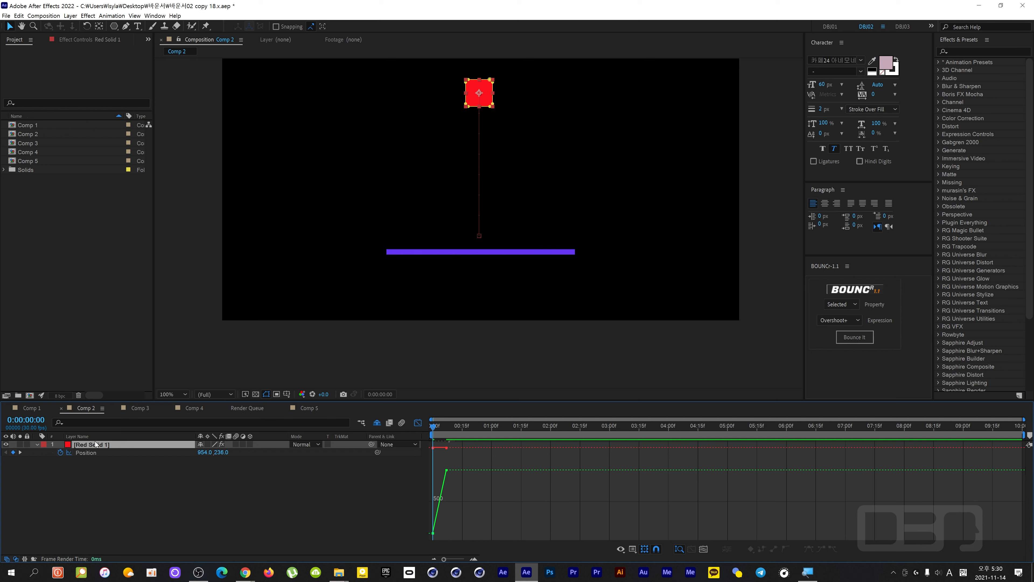
pyautogui.click(81, 40)
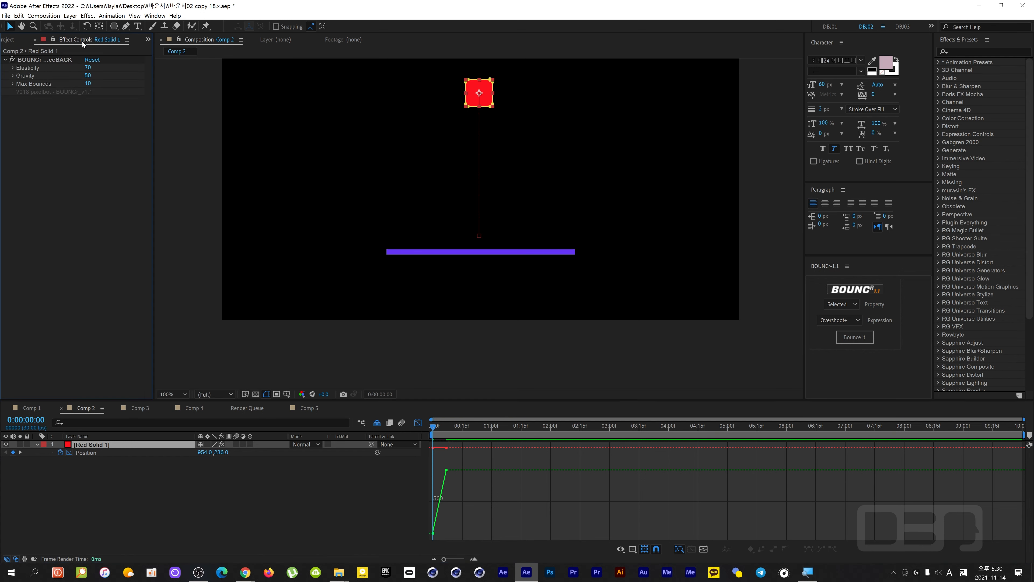
pyautogui.click(63, 58)
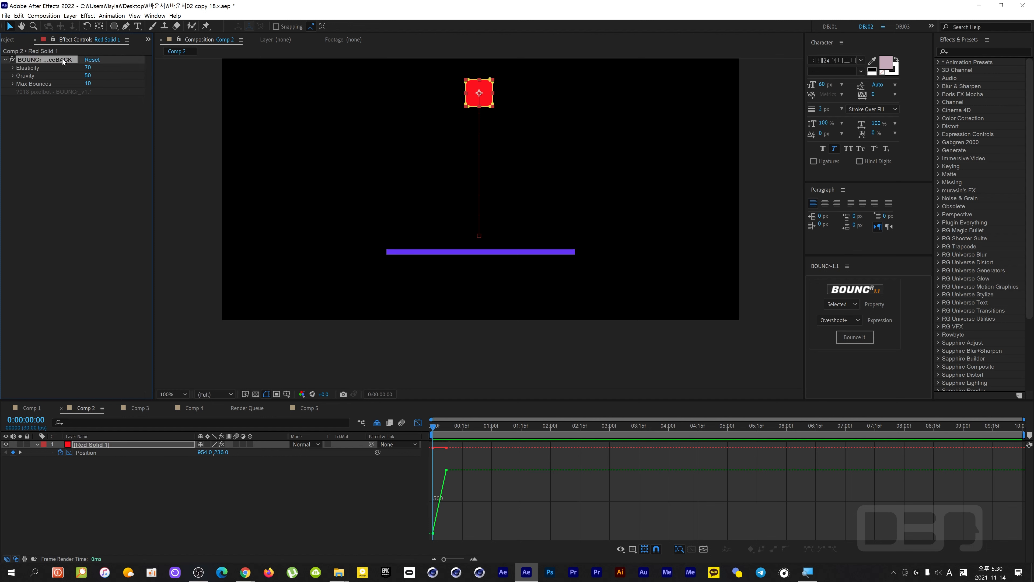
pyautogui.press('Delete')
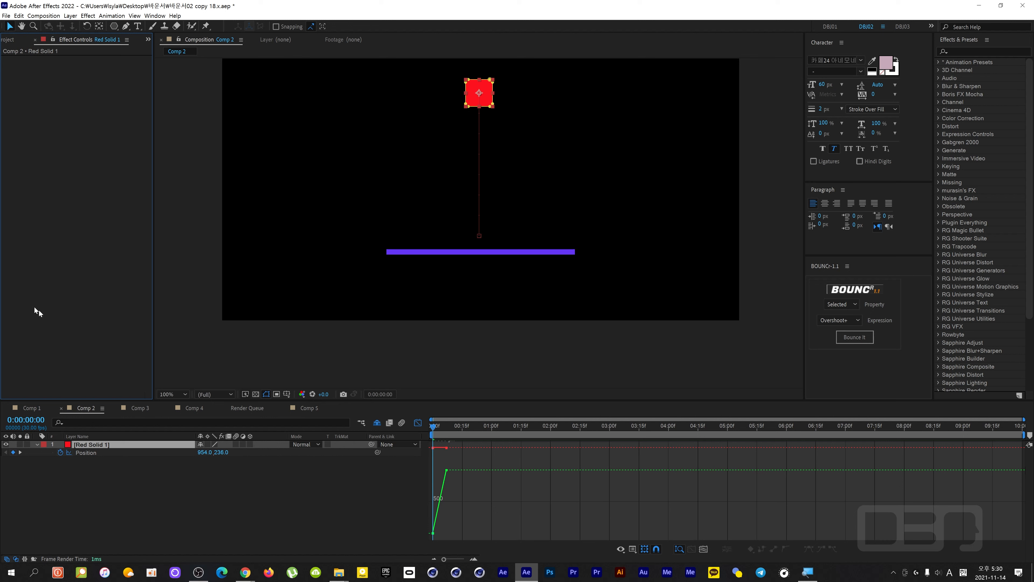
# Apply BOUNCr to Red Solid 1 with the Position property and the Bounce Back expression
pyautogui.click(102, 446)
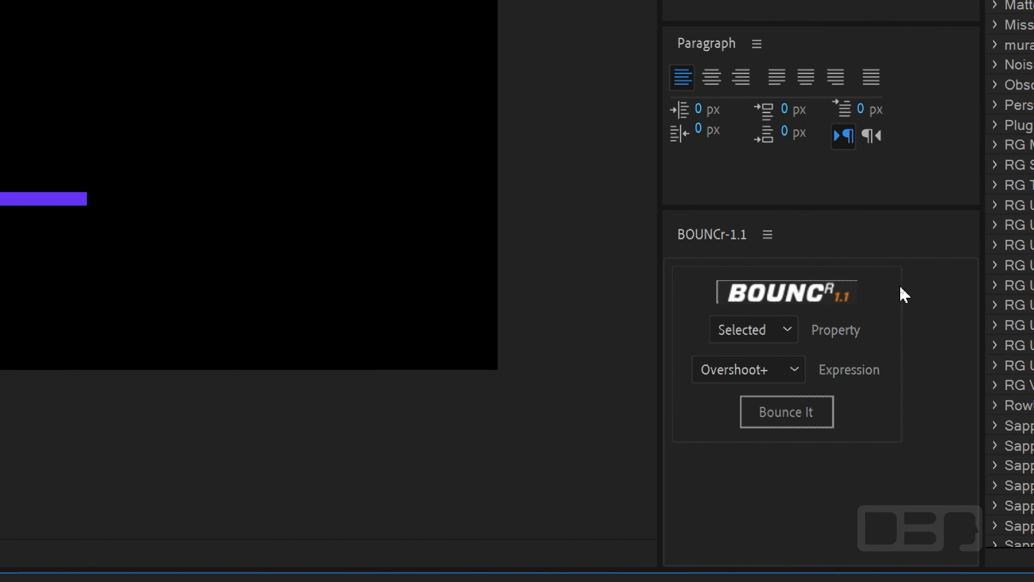
pyautogui.click(784, 333)
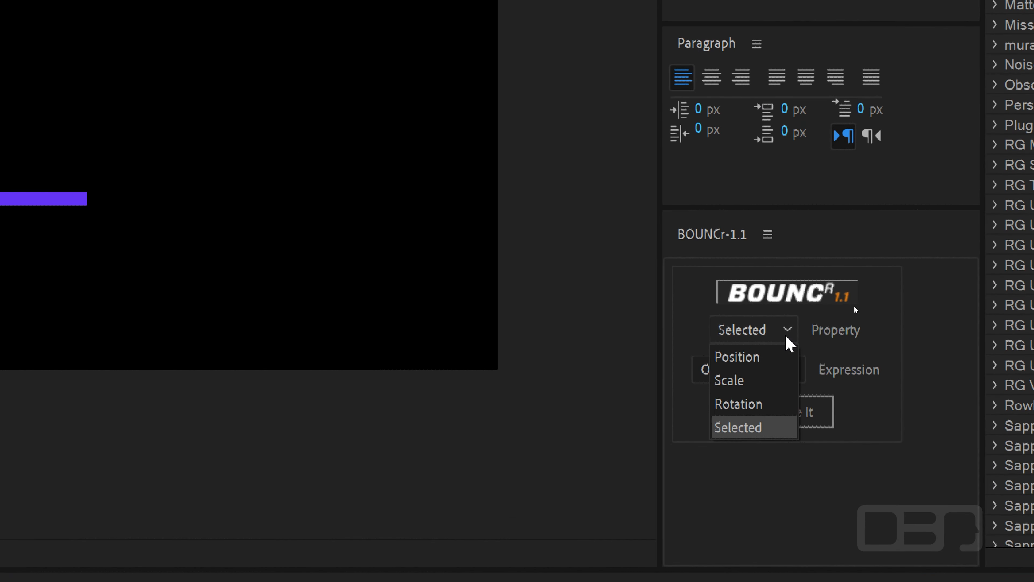
pyautogui.click(778, 359)
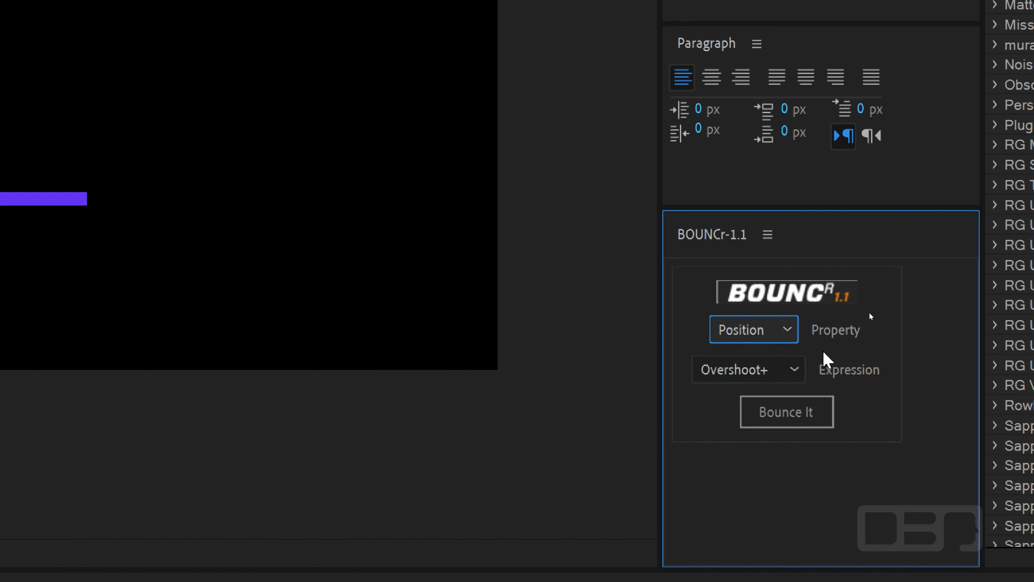
pyautogui.click(793, 370)
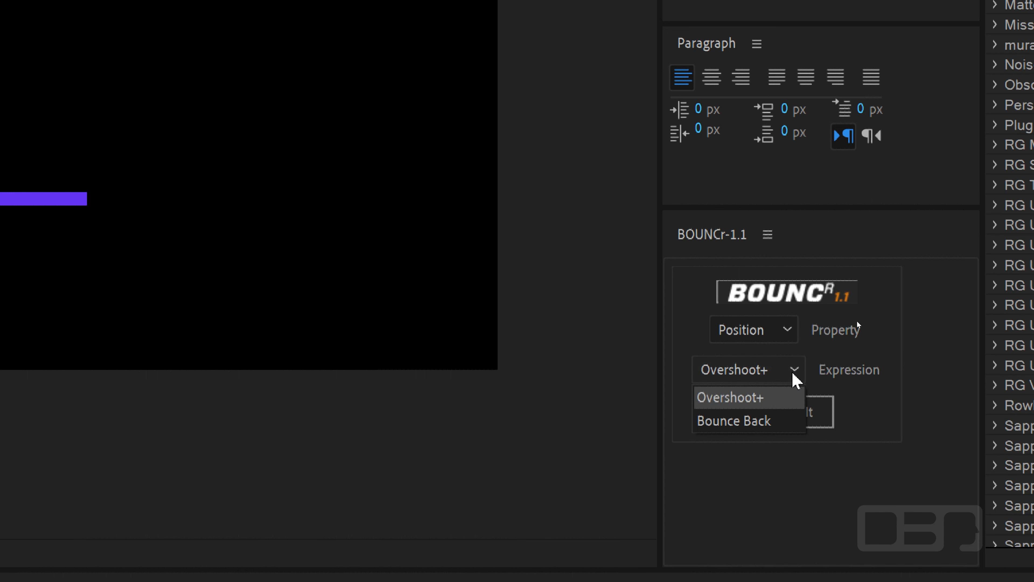
pyautogui.click(751, 421)
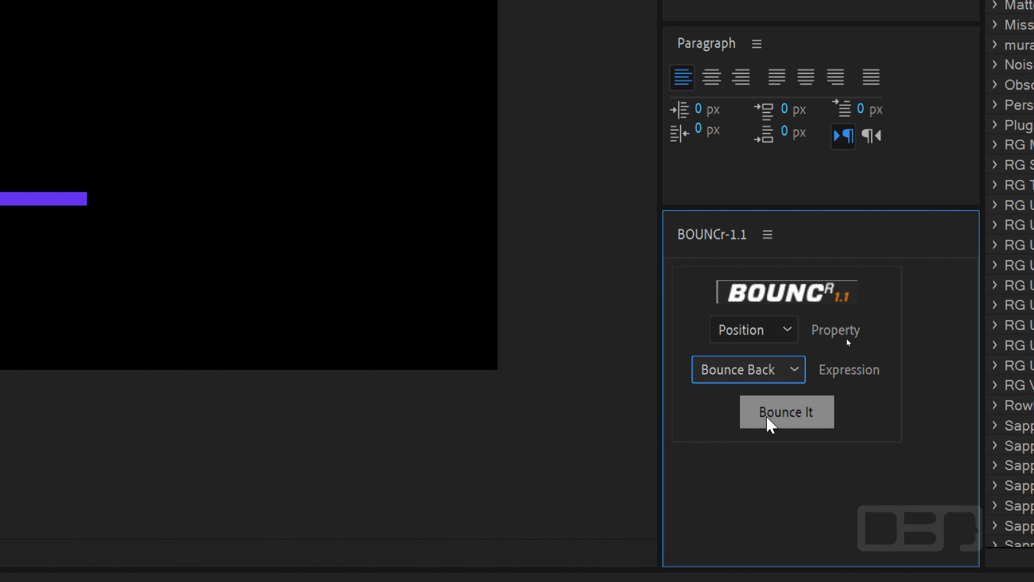
pyautogui.click(768, 420)
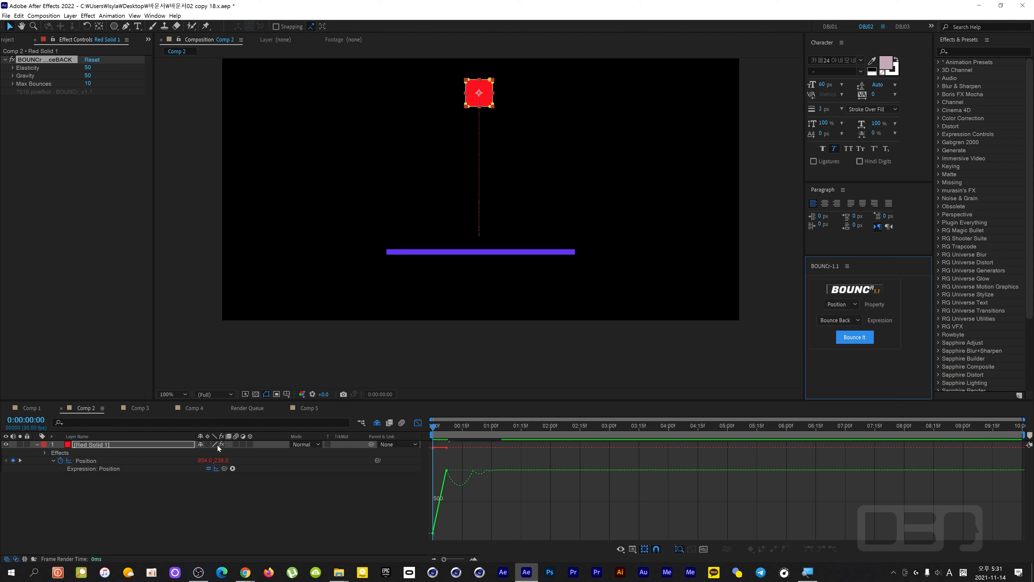
# Replay the red square's fall from the first frame several times to examine the newly applied Bounce Back motion
pyautogui.click(409, 434)
pyautogui.press('space')
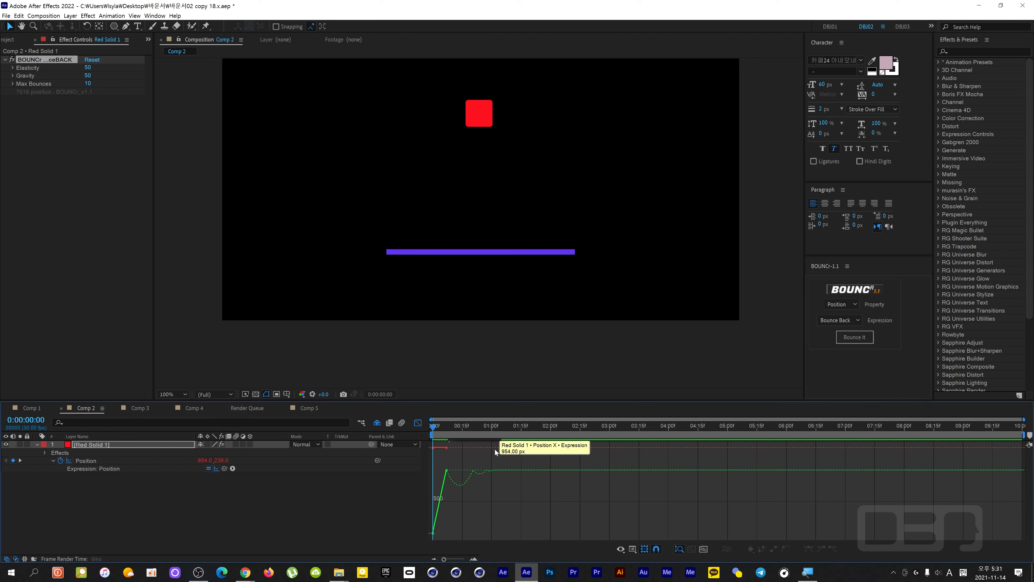
pyautogui.press('space')
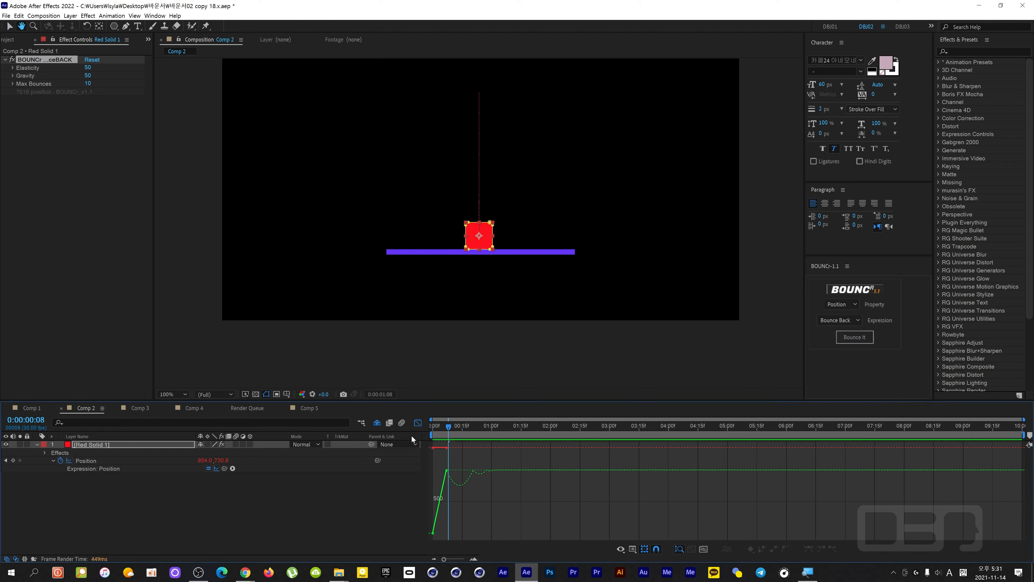
pyautogui.press('space')
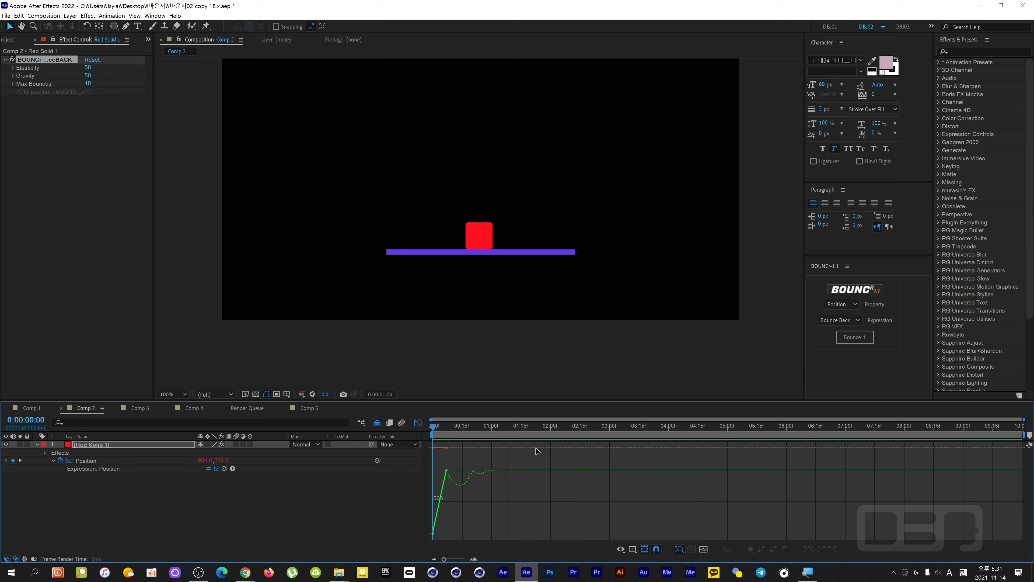
pyautogui.click(518, 428)
pyautogui.moveTo(520, 430); pyautogui.dragTo(433, 430)
pyautogui.press('space')
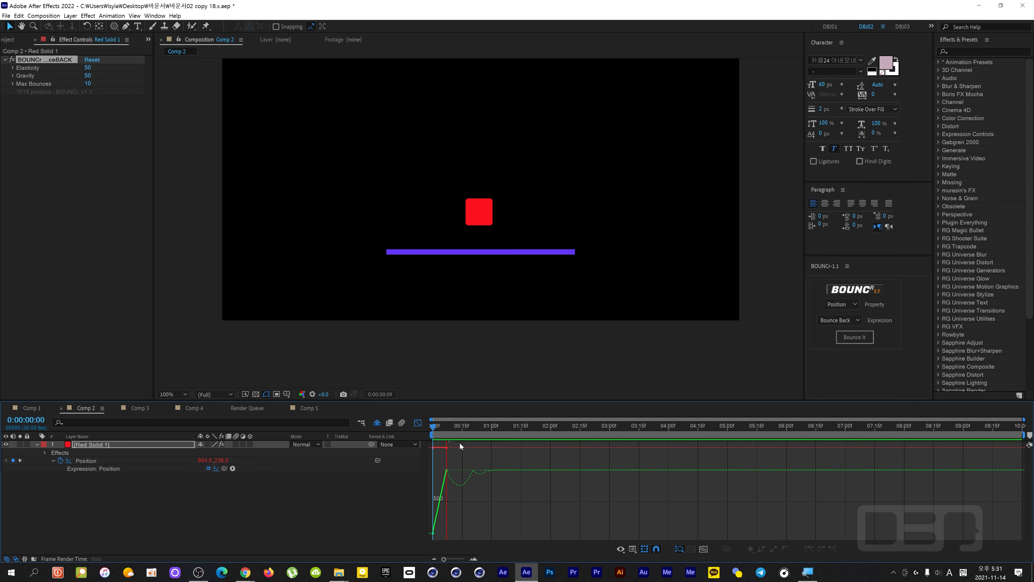
pyautogui.press('space')
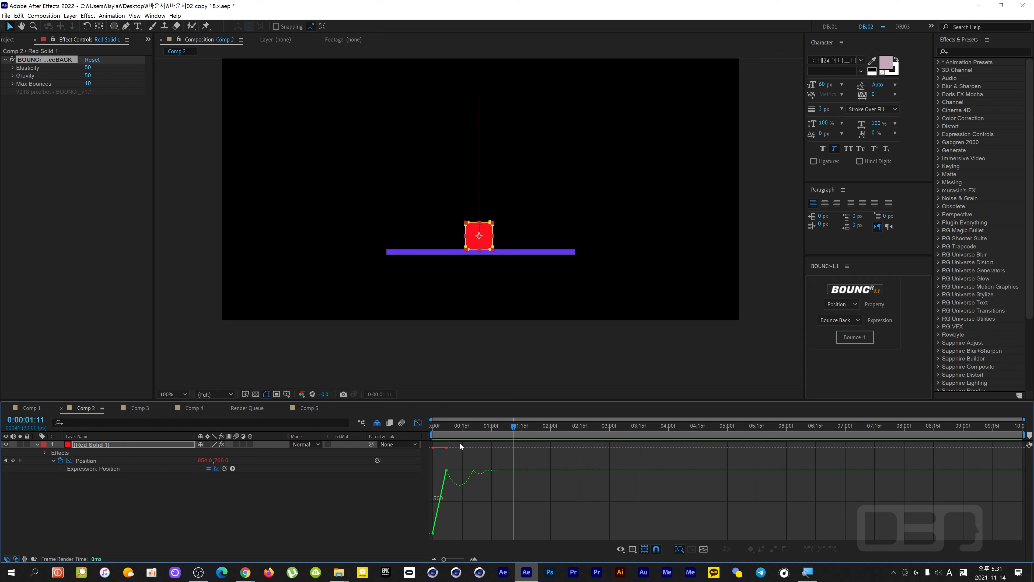
pyautogui.moveTo(513, 428); pyautogui.dragTo(422, 432)
pyautogui.press('space')
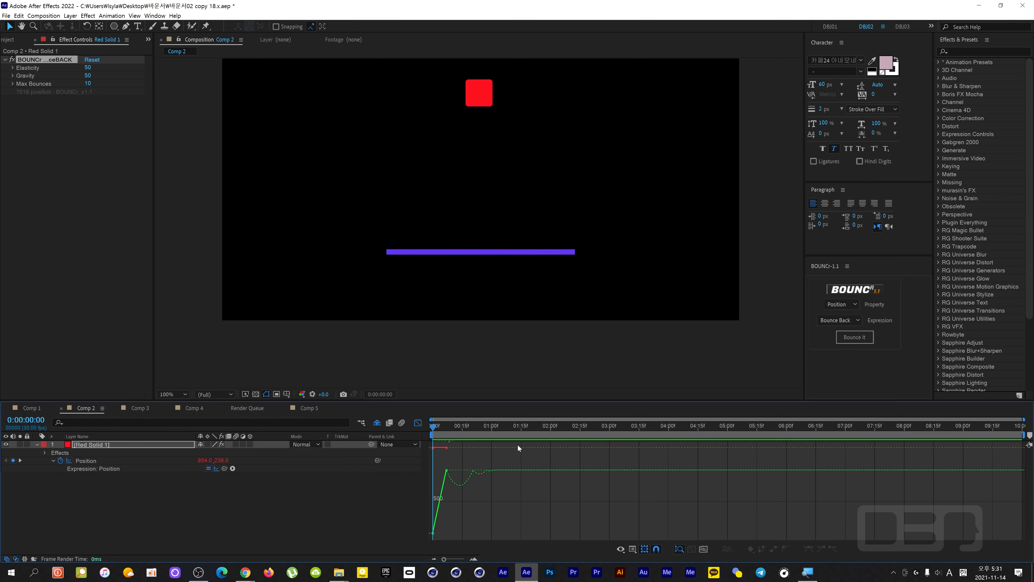
pyautogui.press('space')
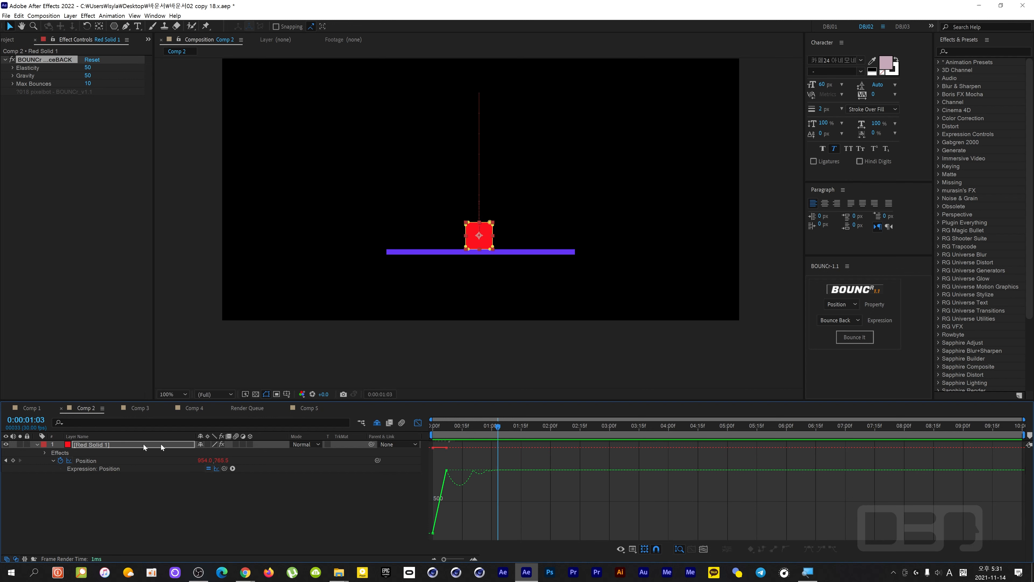
# Reveal the shy layers, make the Bounce Back title layer visible and bring the whole title into view at the first frame
pyautogui.click(99, 443)
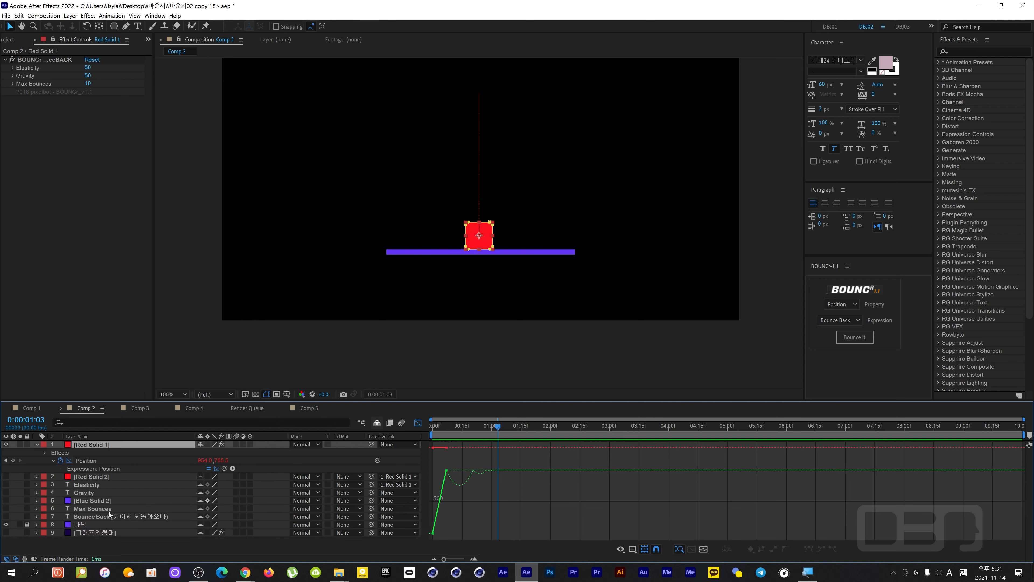
pyautogui.click(5, 516)
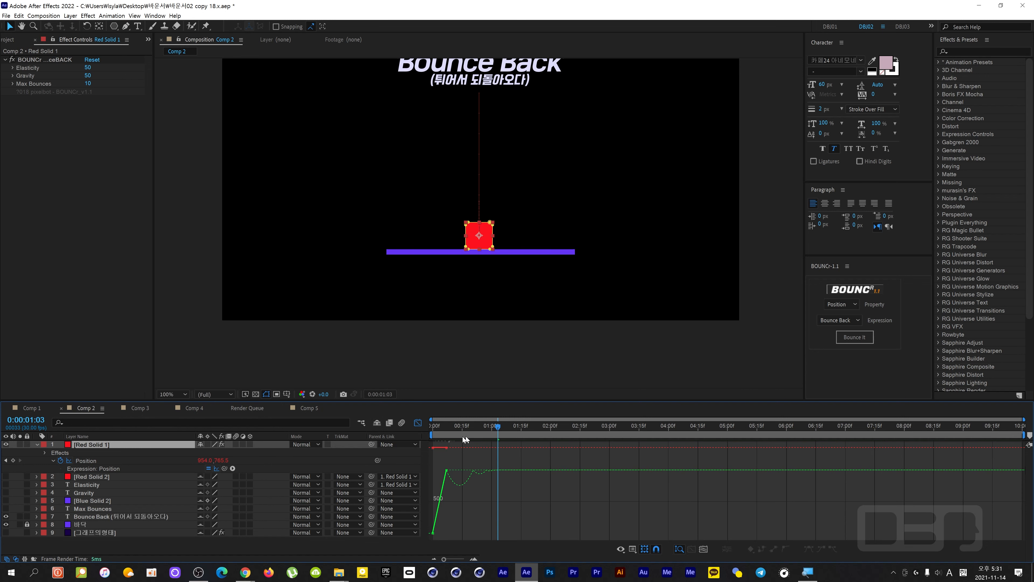
pyautogui.moveTo(462, 428); pyautogui.dragTo(382, 445)
pyautogui.press('h')
pyautogui.moveTo(538, 174); pyautogui.dragTo(550, 251)
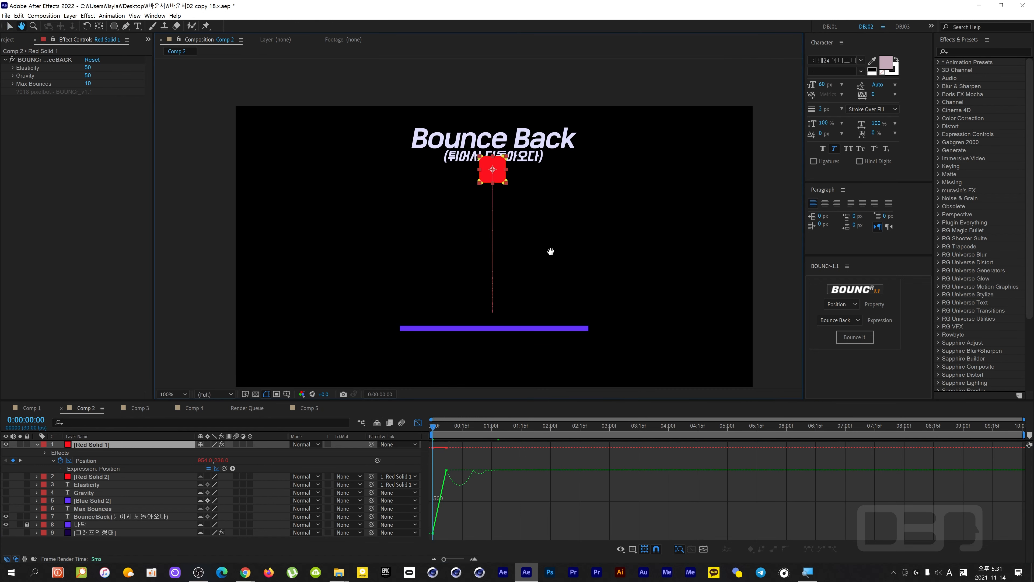
pyautogui.press('v')
# Scrub the early frames and replay the red square's bounce beneath the Bounce Back title
pyautogui.moveTo(435, 428); pyautogui.dragTo(467, 431)
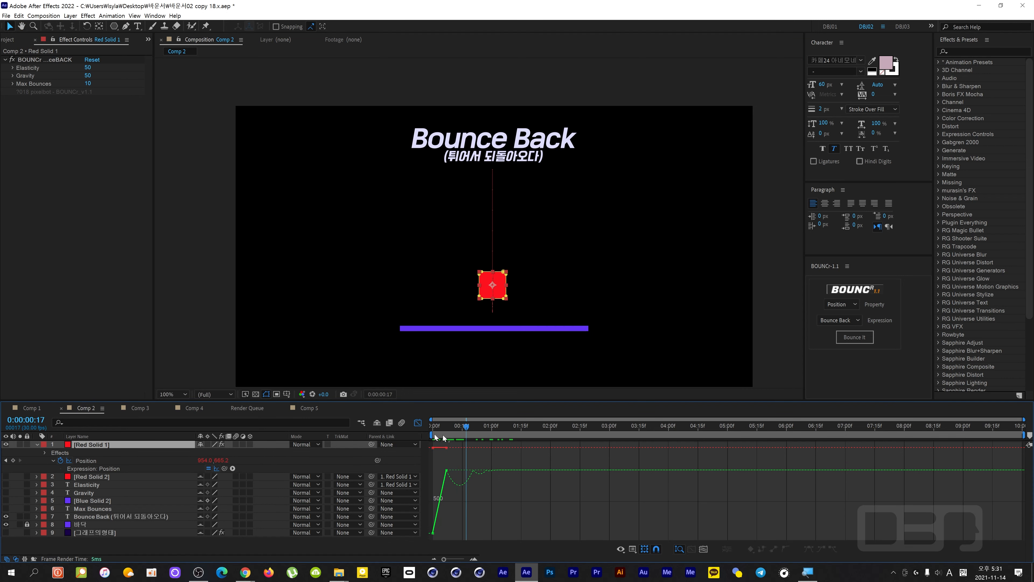
pyautogui.press('space')
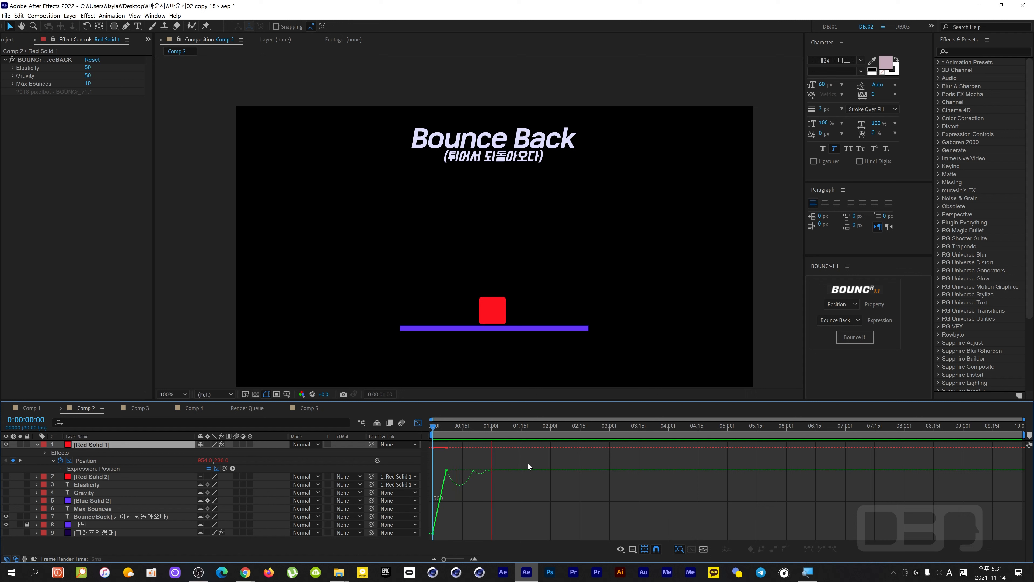
pyautogui.press('space')
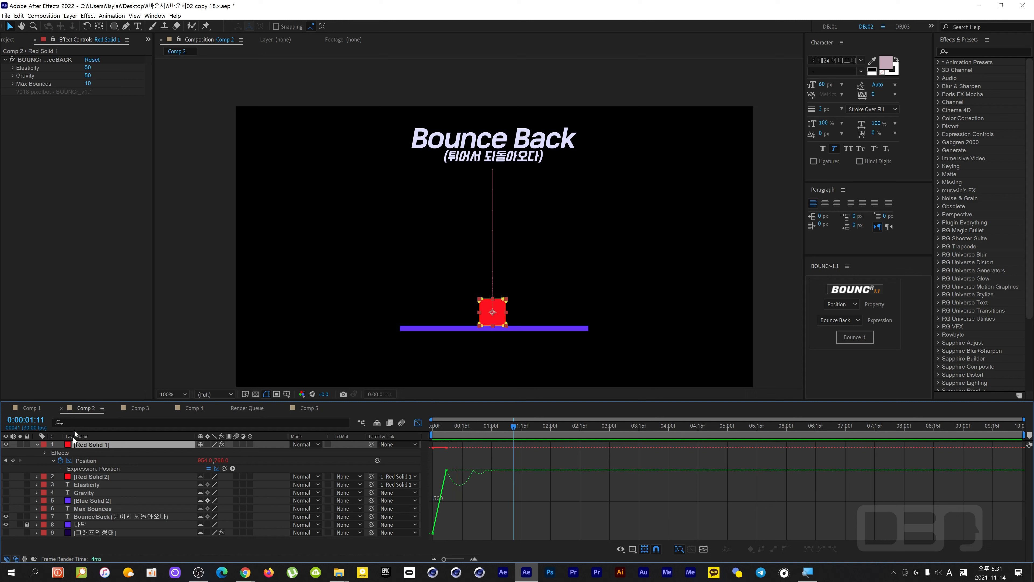
# Select the BOUNCr bounceBACK effect on Red Solid 1 and widen the Effect Controls area to show its full name
pyautogui.click(43, 59)
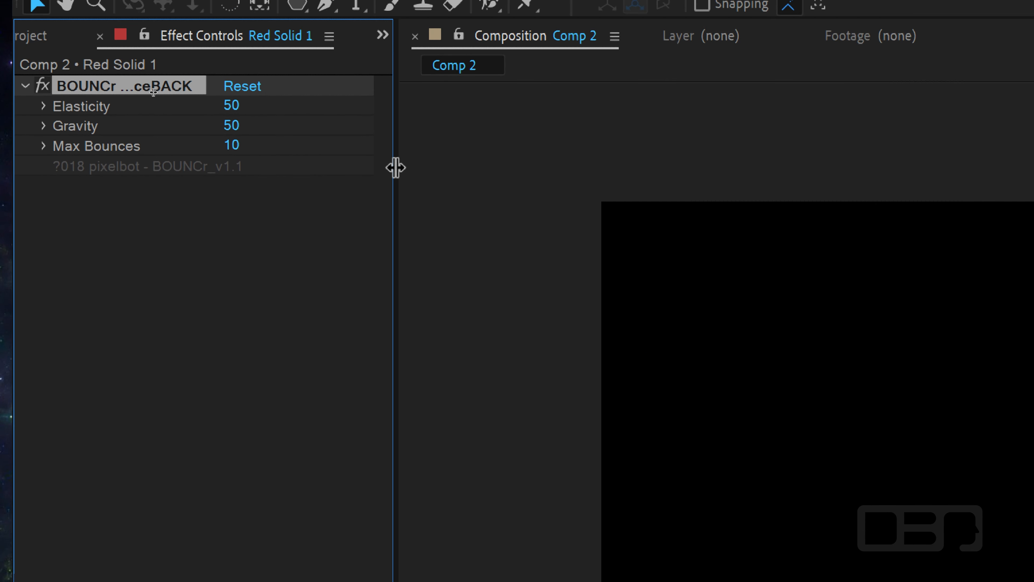
pyautogui.moveTo(396, 168); pyautogui.dragTo(431, 167)
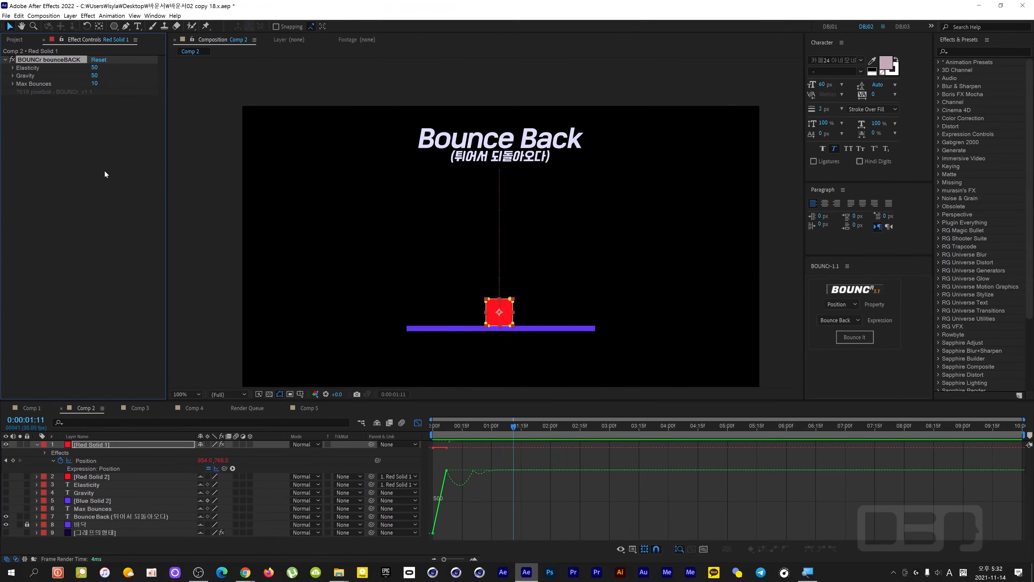
# Make the Elasticity text layer visible and replay the bounce from the first frame
pyautogui.click(6, 484)
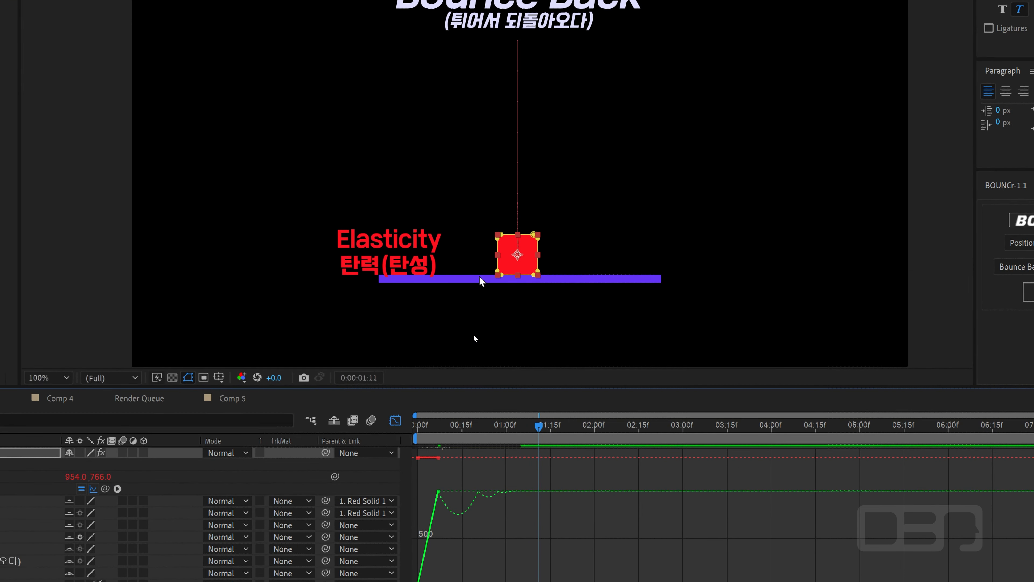
pyautogui.moveTo(533, 426); pyautogui.dragTo(395, 449)
pyautogui.press('space')
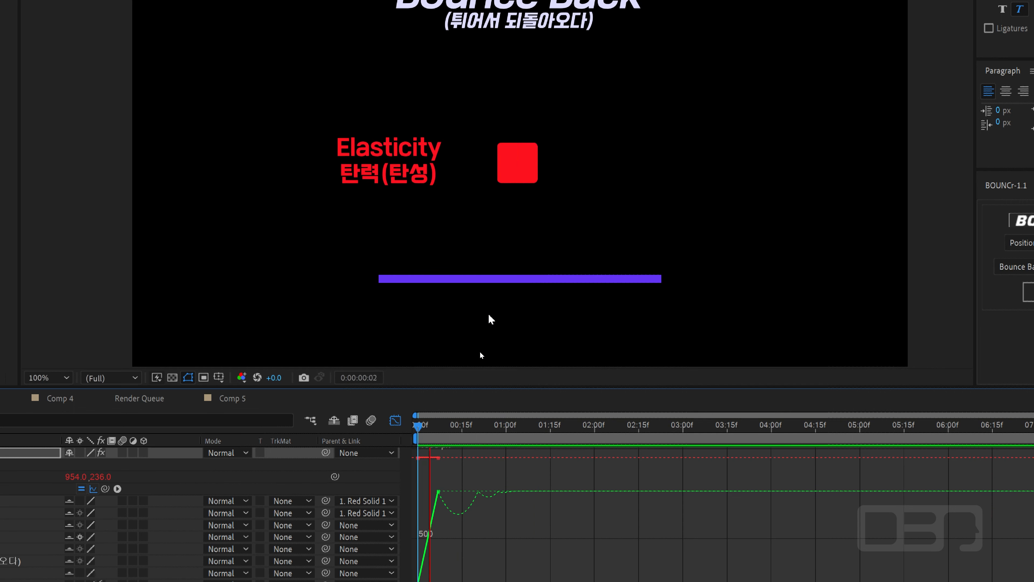
pyautogui.press('space')
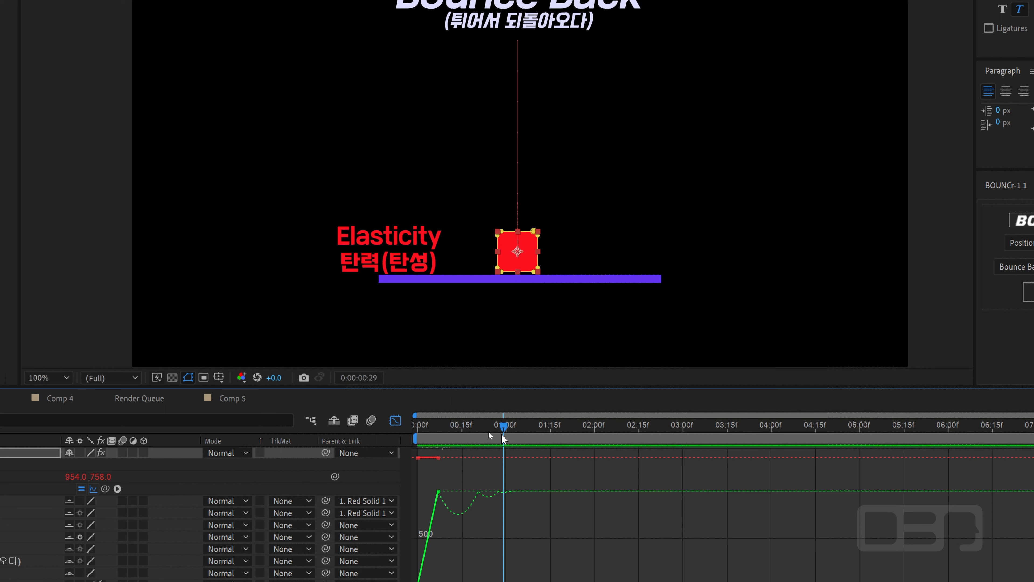
# Replay the red square's Bounce Back animation from the first frame several times to examine the bounce at the current Elasticity
pyautogui.moveTo(501, 433); pyautogui.dragTo(406, 437)
pyautogui.press('space')
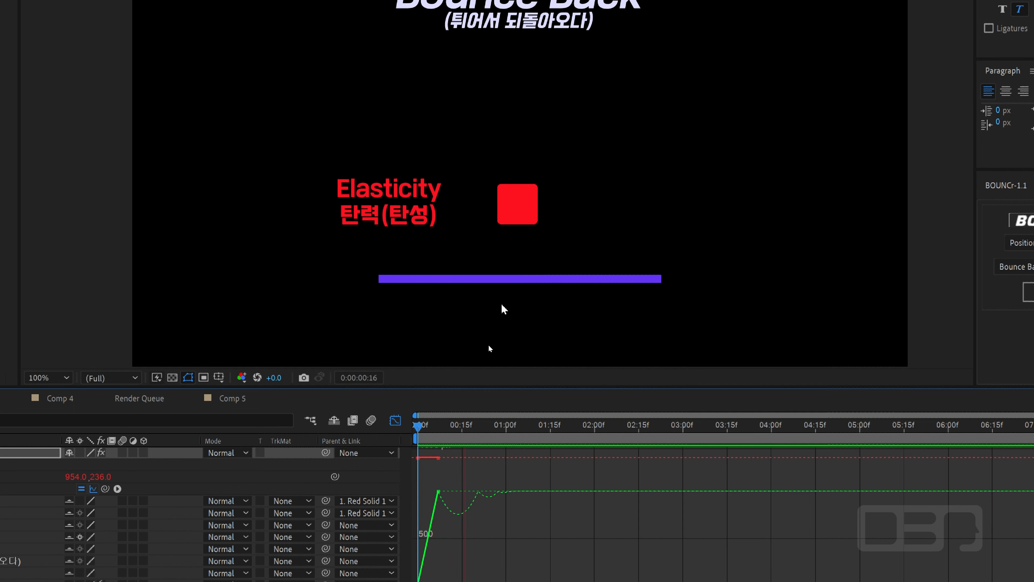
pyautogui.press('space')
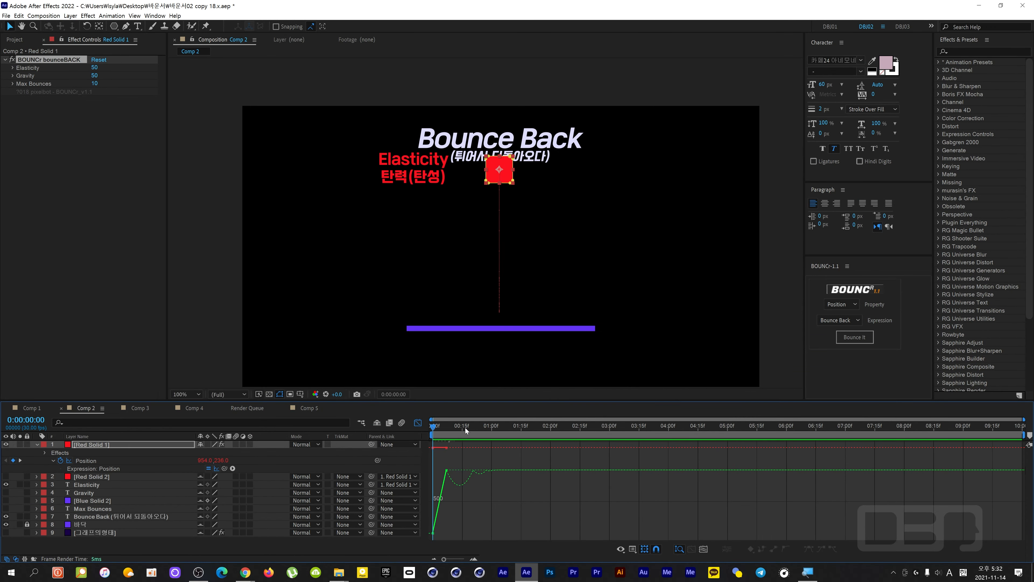
pyautogui.press('space')
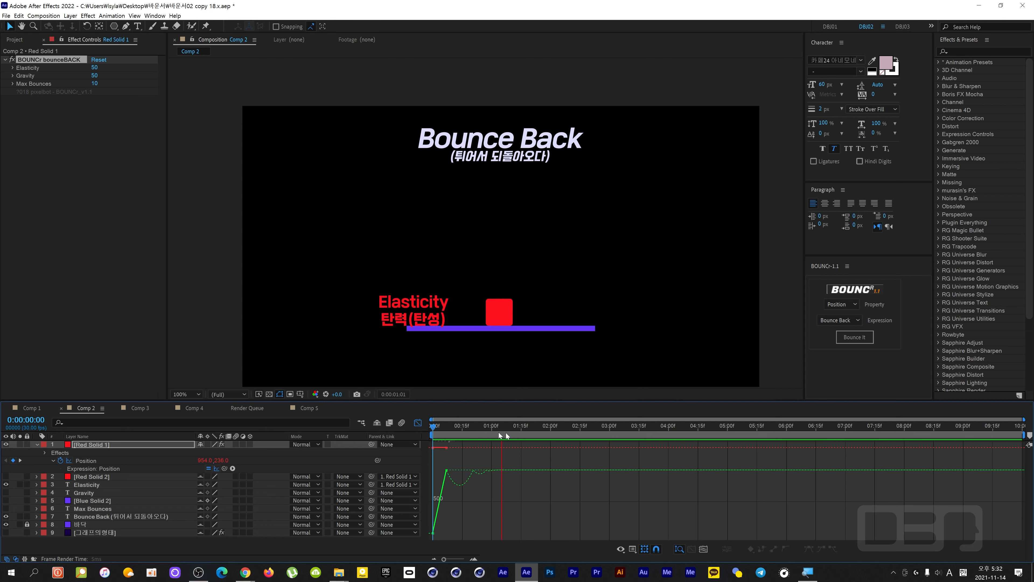
pyautogui.moveTo(514, 429); pyautogui.dragTo(426, 436)
pyautogui.press('space')
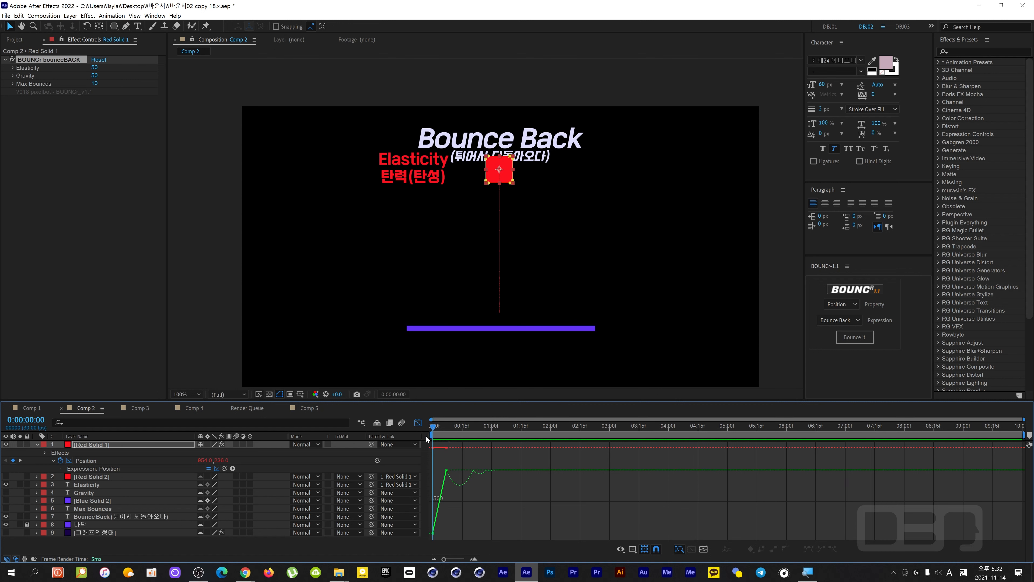
pyautogui.press('space')
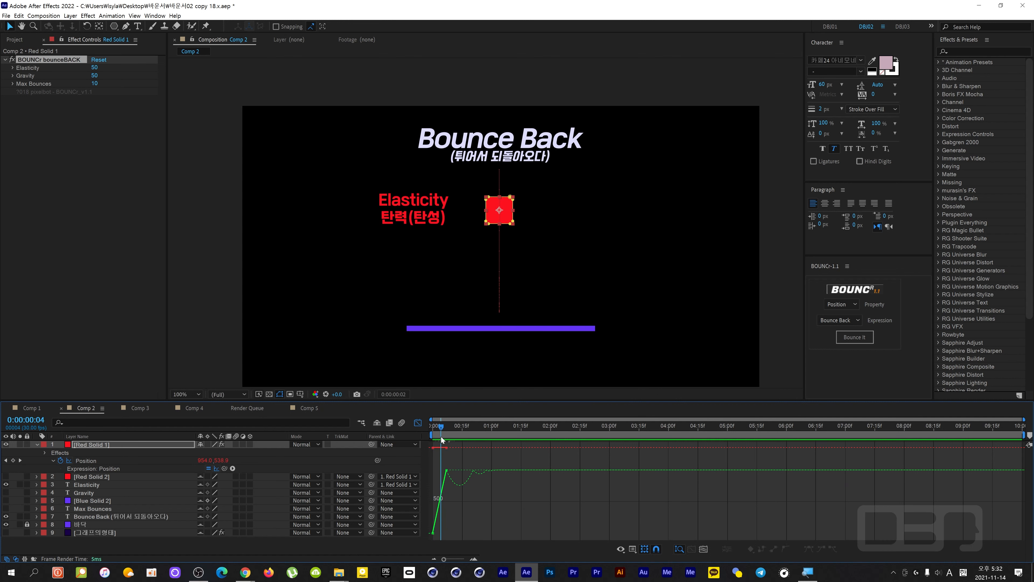
pyautogui.press('space')
pyautogui.press('space')
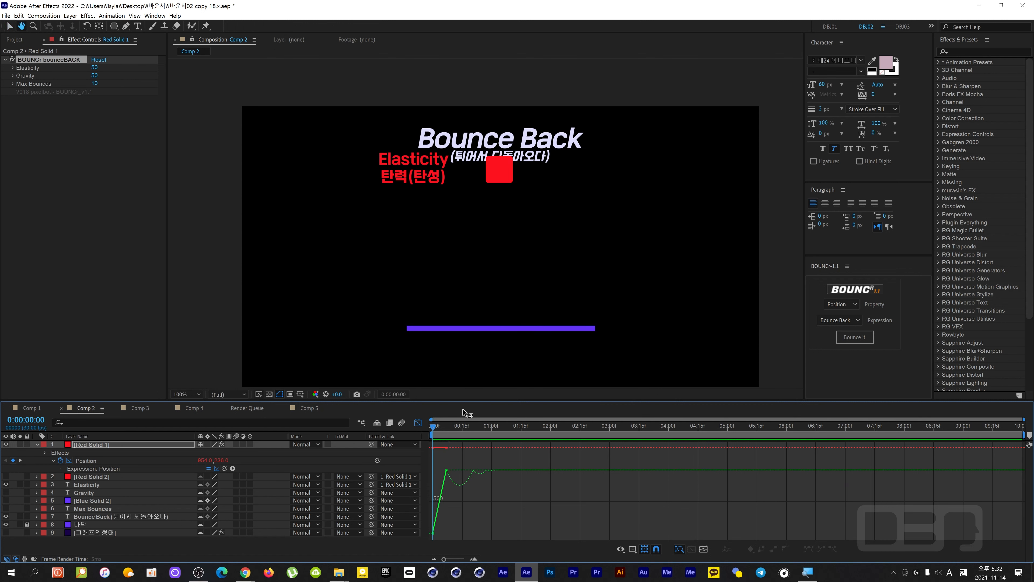
pyautogui.press('space')
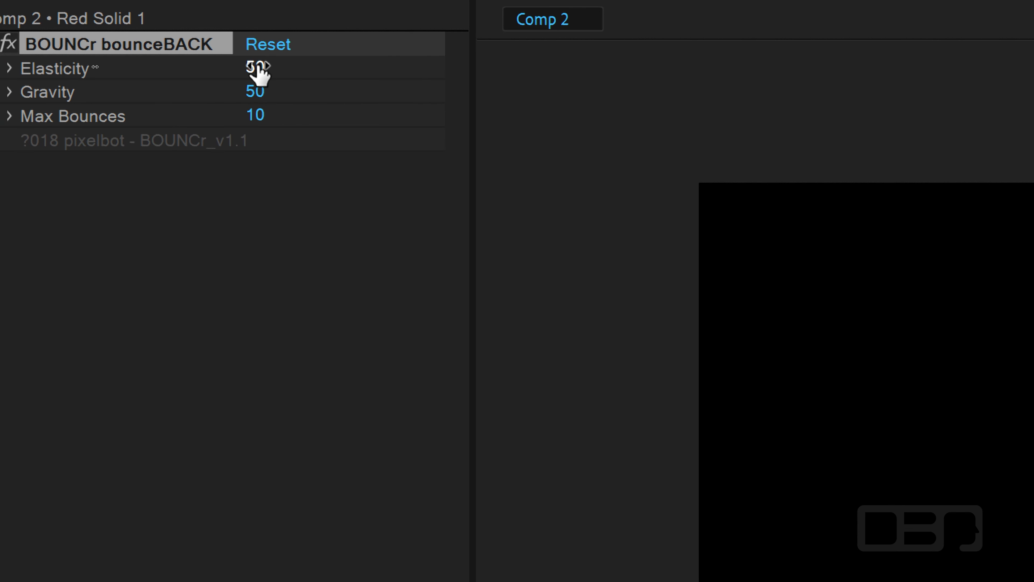
# Set the bounceBACK effect's Elasticity to 90 and play the bounce from the first frame
pyautogui.click(256, 67)
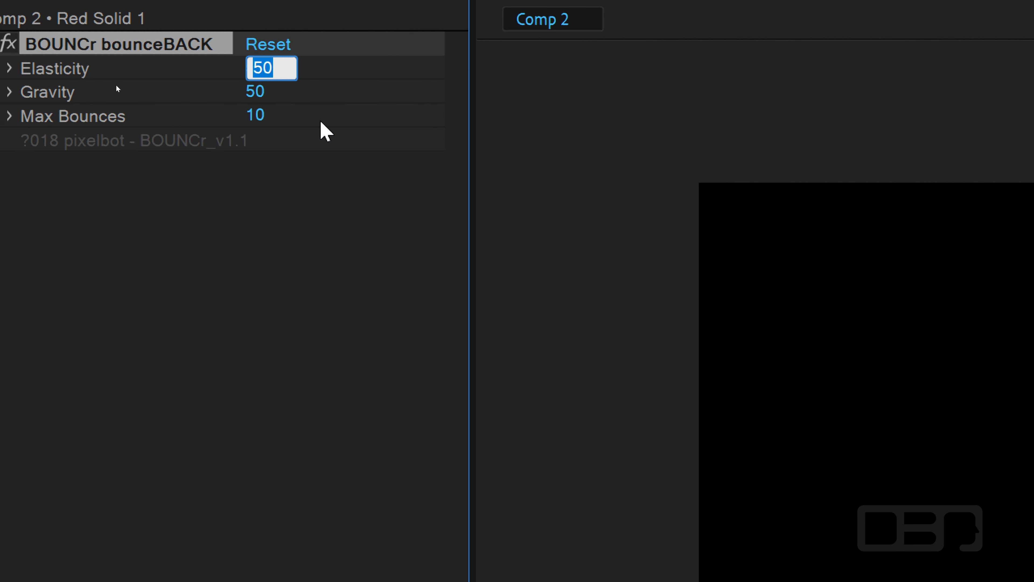
pyautogui.write('90')
pyautogui.click(391, 261)
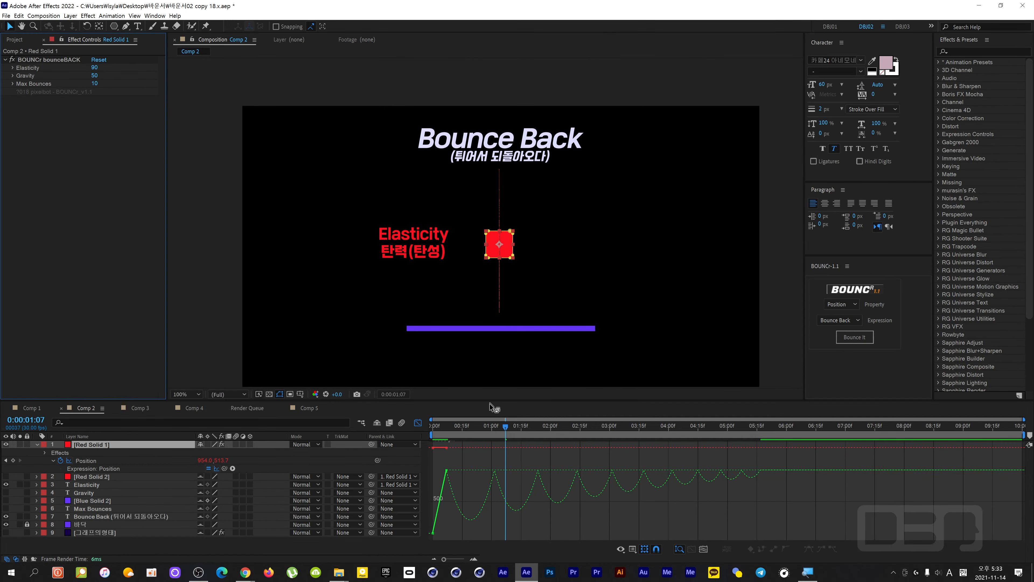
pyautogui.moveTo(506, 428); pyautogui.dragTo(414, 442)
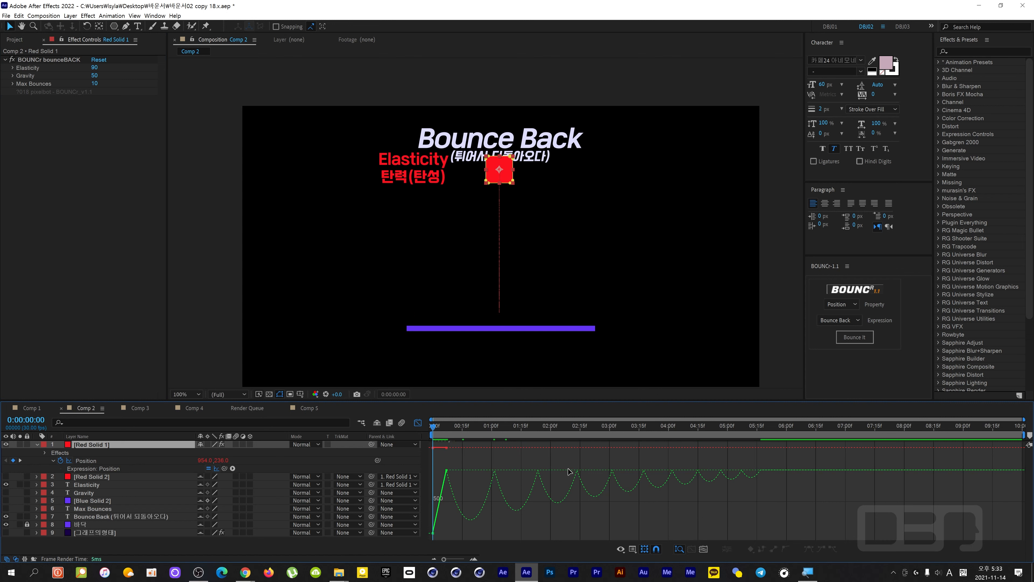
pyautogui.press('space')
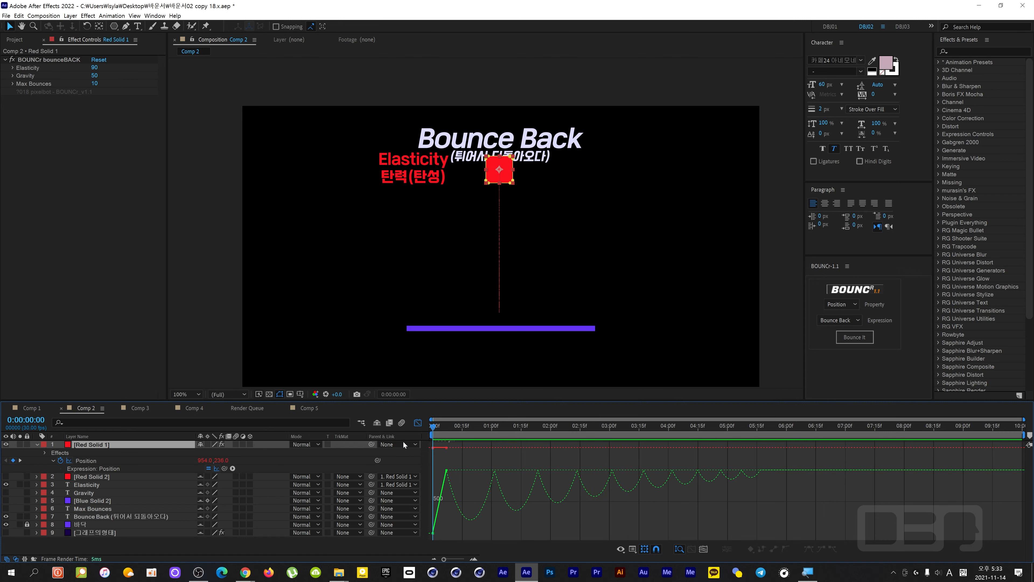
pyautogui.press('space')
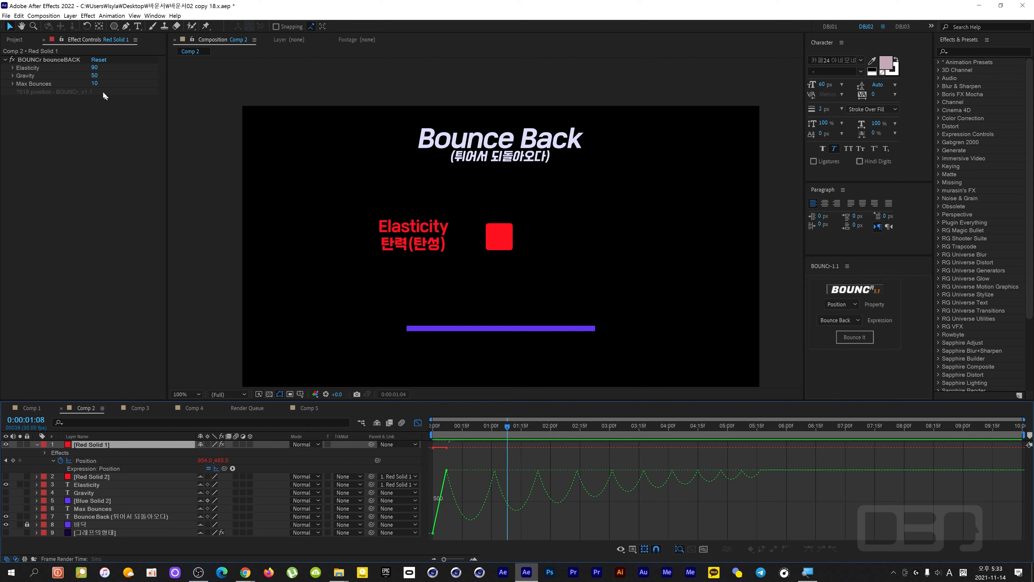
# Set the bounceBACK Elasticity to 10 and play the square's drop from the start of the composition
pyautogui.click(94, 68)
pyautogui.write('10')
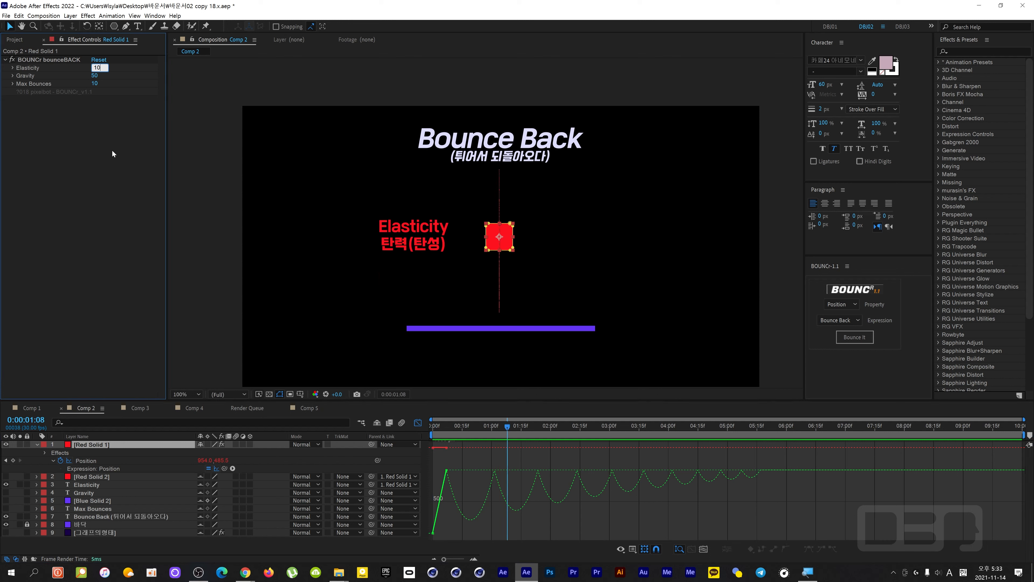
pyautogui.press('Return')
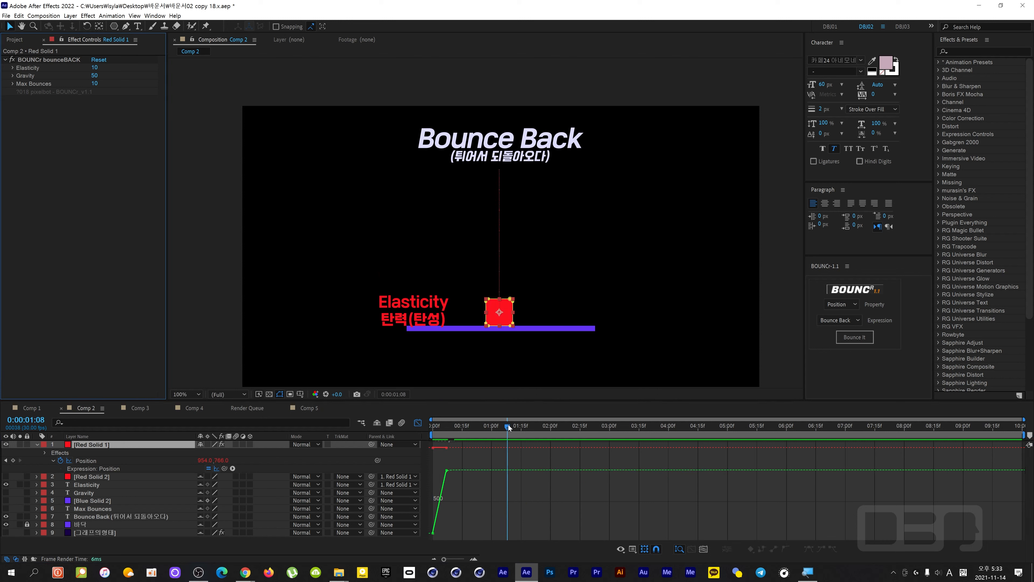
pyautogui.click(433, 426)
pyautogui.press('pagedown')
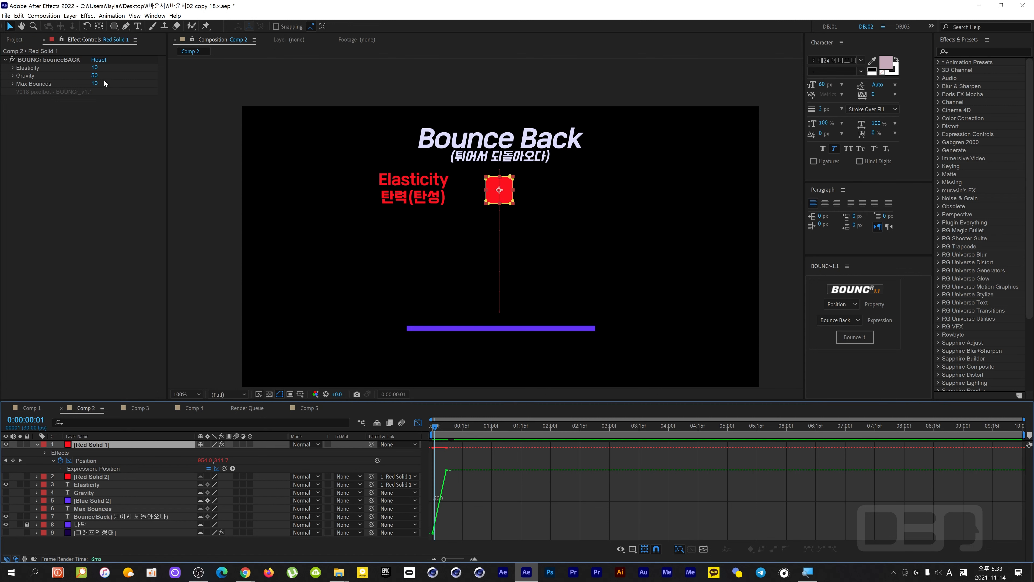
pyautogui.press('space')
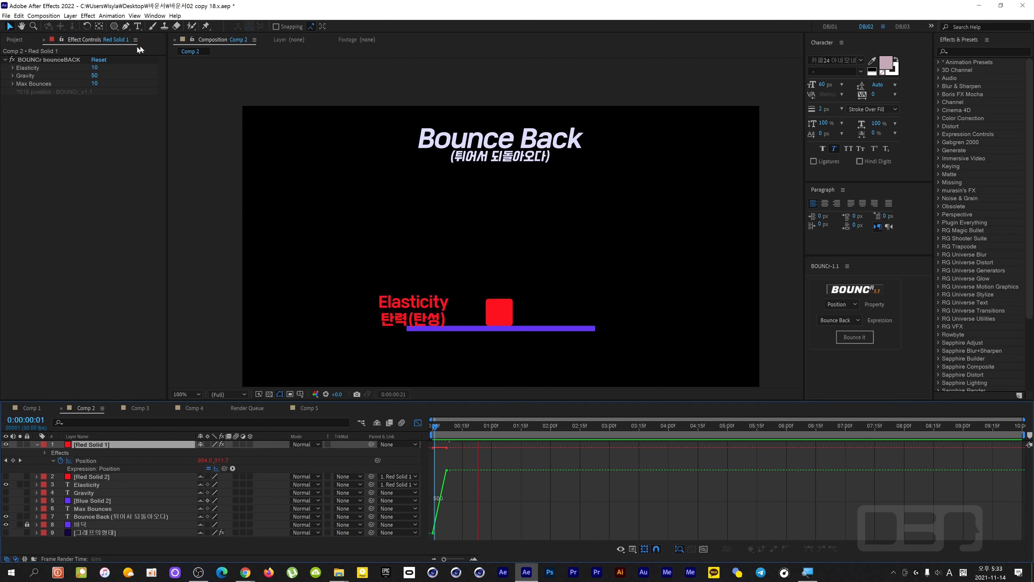
pyautogui.press('space')
# Set the bounceBACK Elasticity to 30 and replay the bounce repeatedly from the first frame
pyautogui.click(94, 67)
pyautogui.write('30')
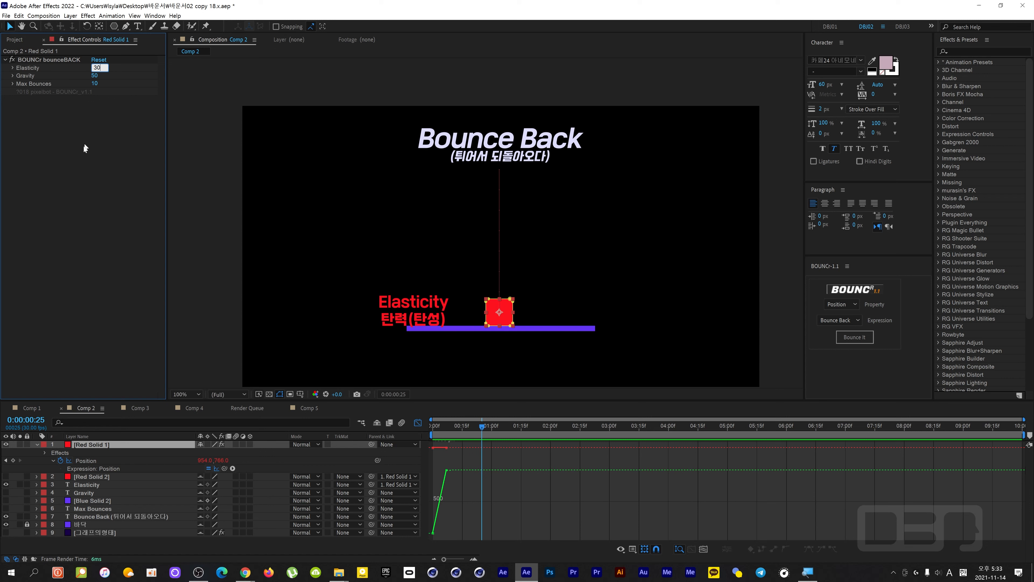
pyautogui.press('Return')
pyautogui.press('space')
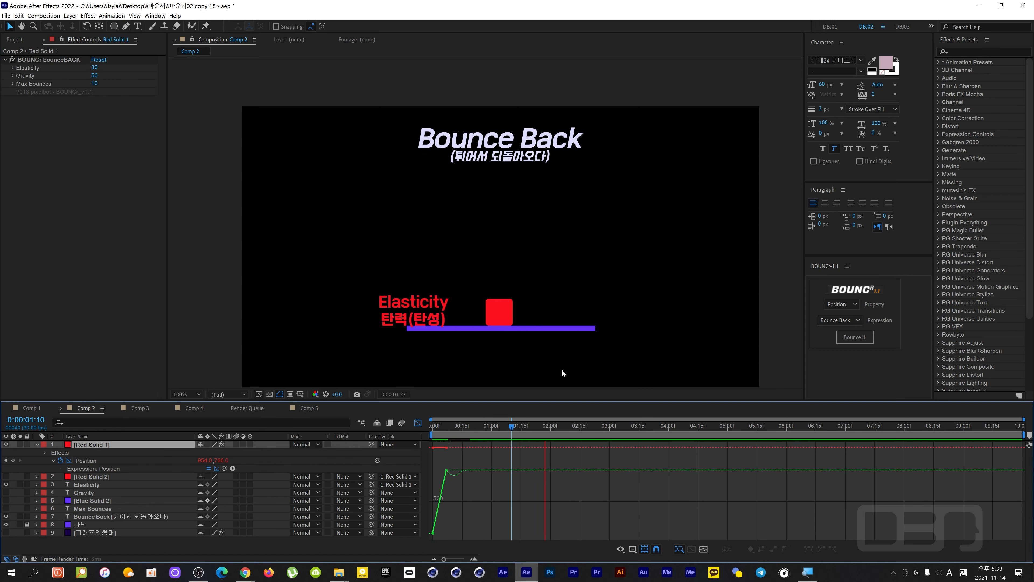
pyautogui.press('space')
pyautogui.press('space')
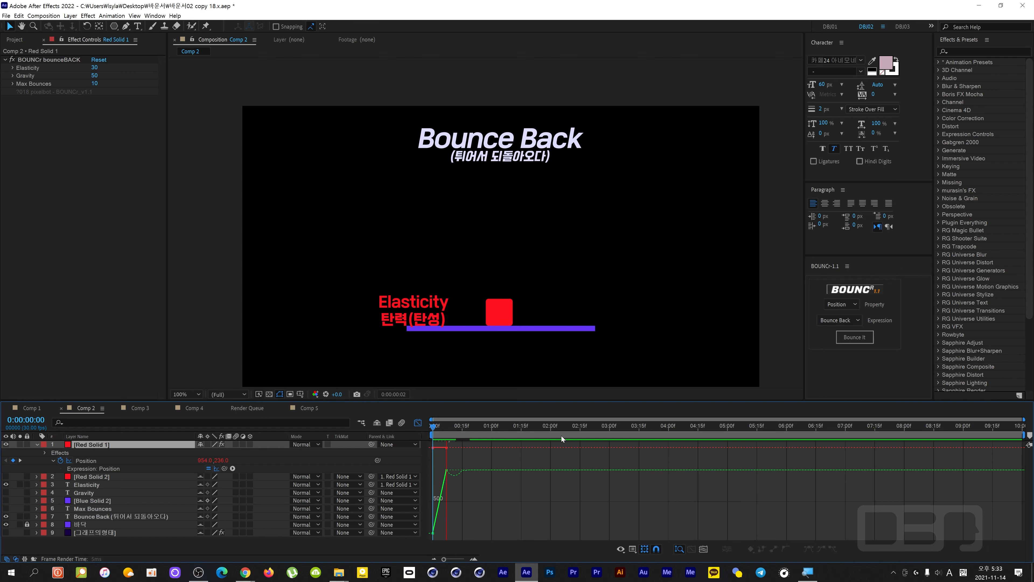
pyautogui.press('space')
pyautogui.press('space')
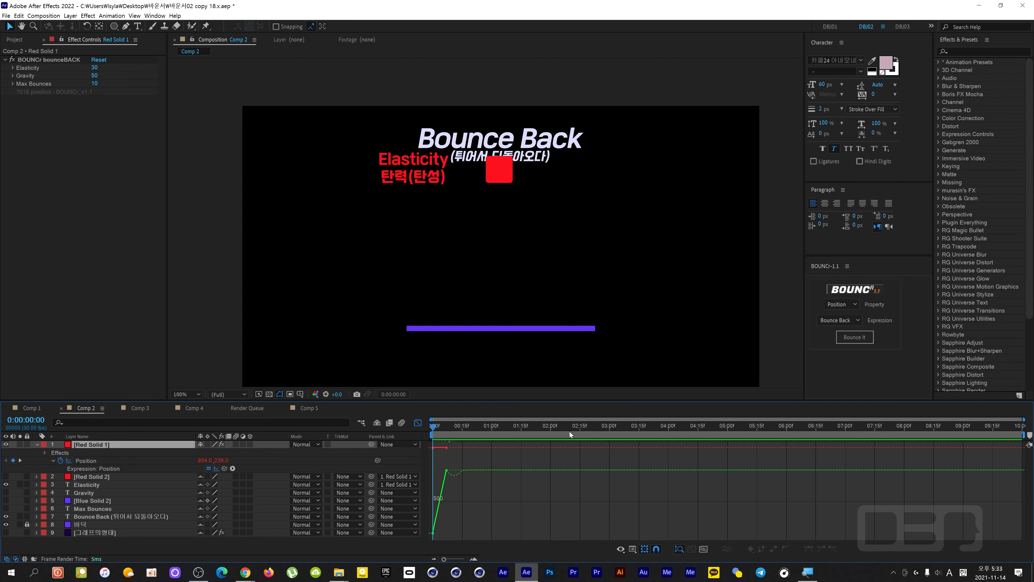
pyautogui.click(495, 426)
pyautogui.press('space')
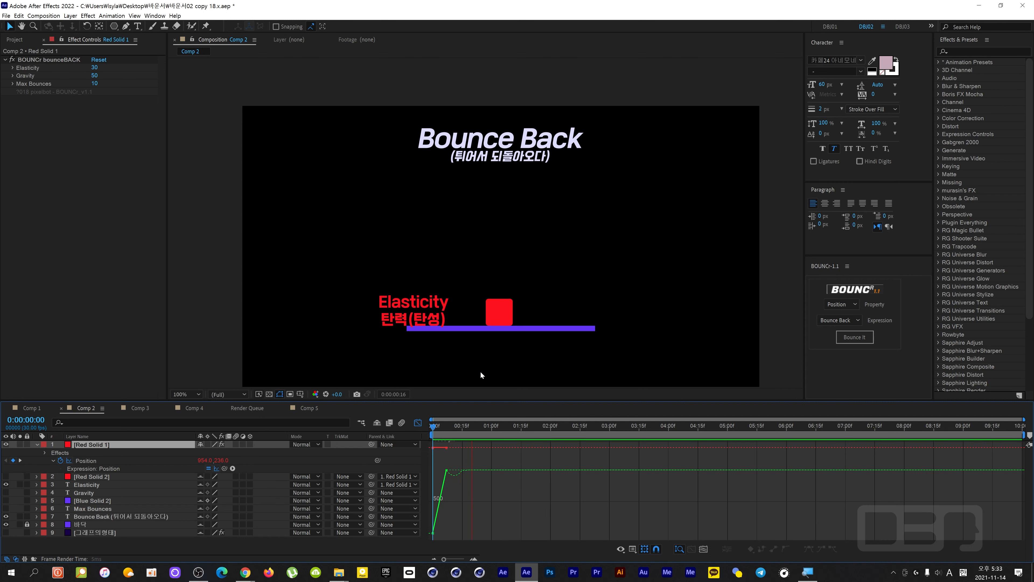
pyautogui.press('space')
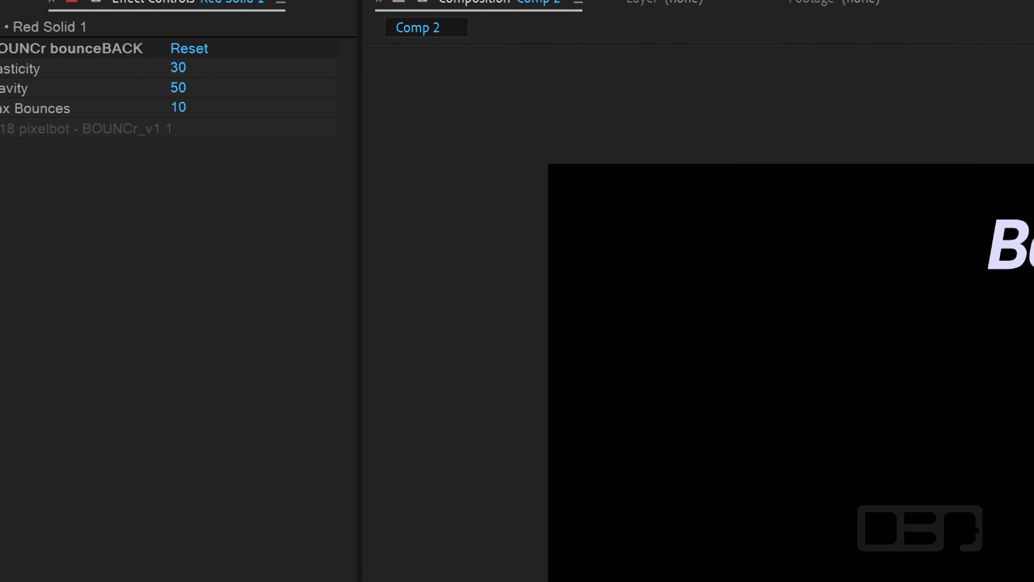
# Set the bounceBACK Elasticity to 70 and play the bounce twice from the first frame
pyautogui.click(181, 68)
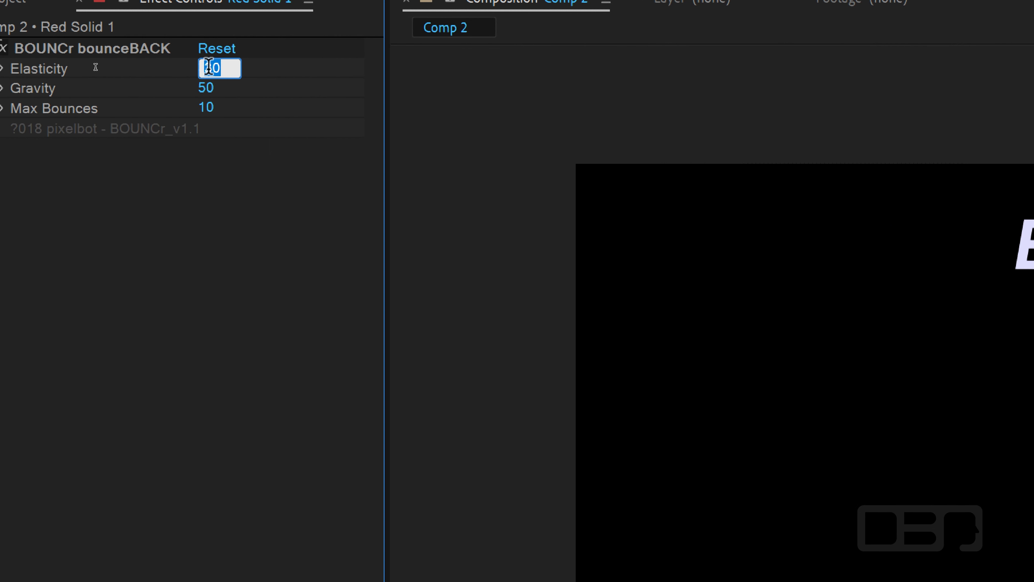
pyautogui.write('70')
pyautogui.press('Return')
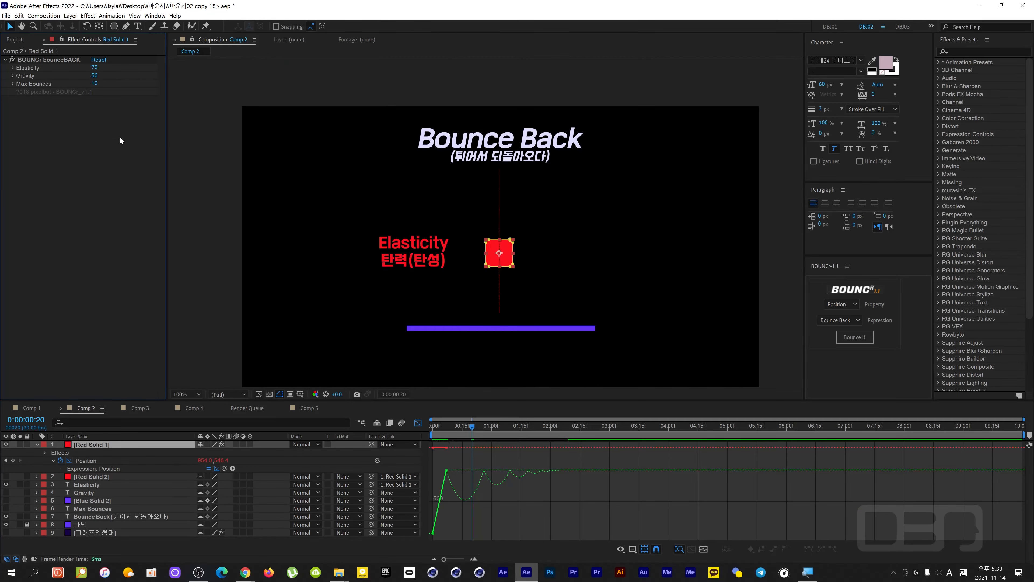
pyautogui.moveTo(468, 427); pyautogui.dragTo(417, 427)
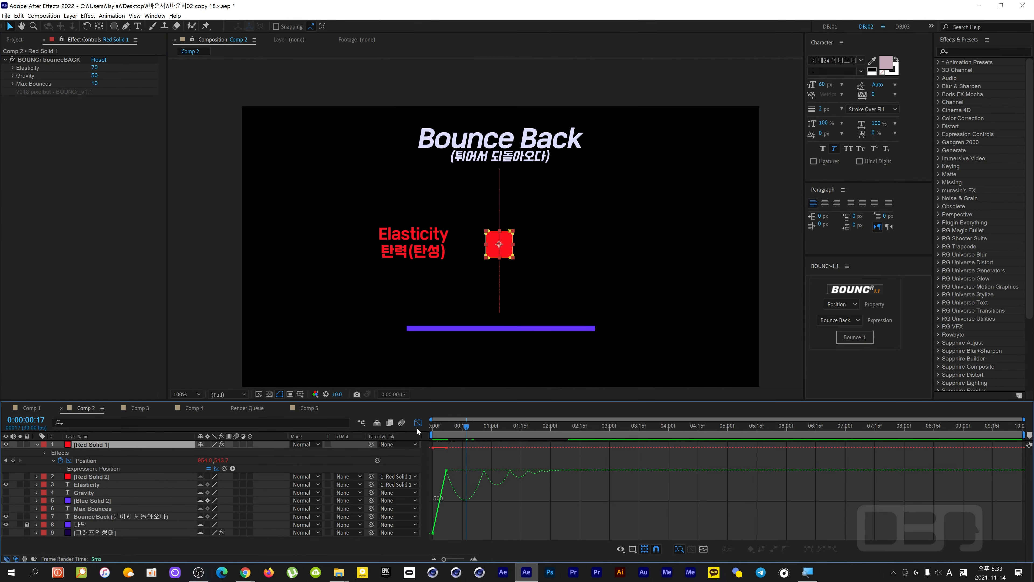
pyautogui.press('space')
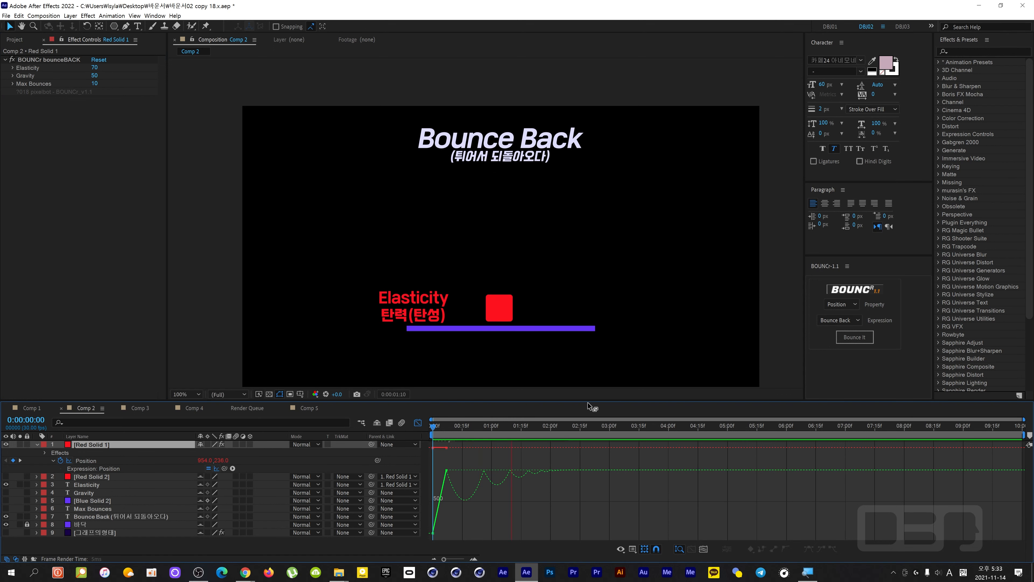
pyautogui.press('space')
pyautogui.moveTo(546, 429); pyautogui.dragTo(433, 426)
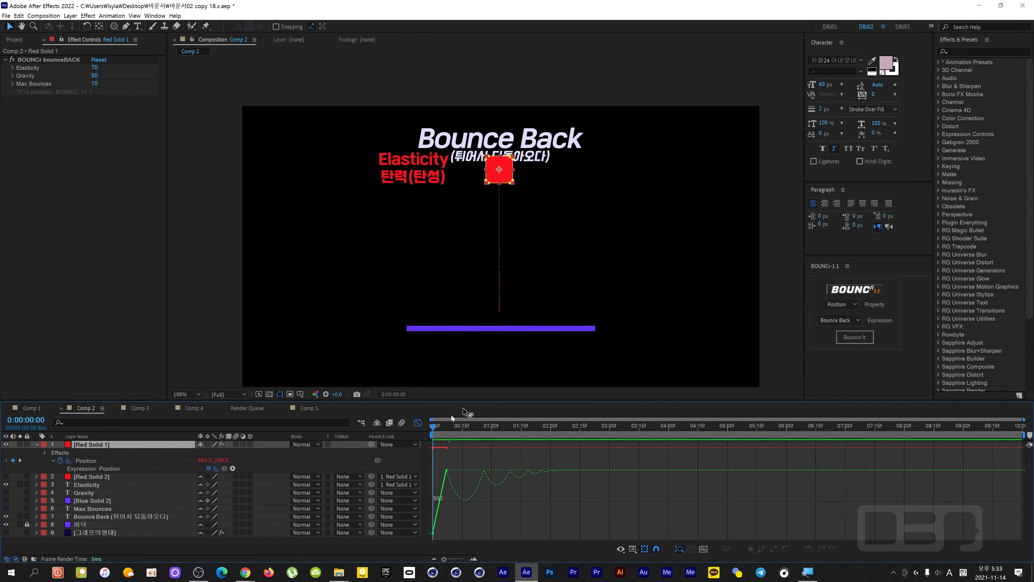
pyautogui.press('space')
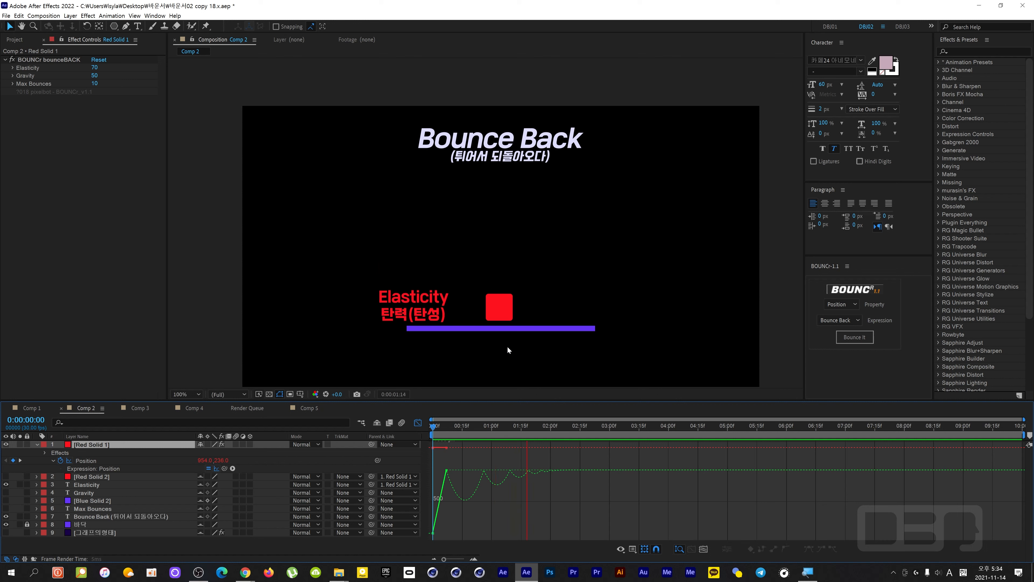
pyautogui.click(519, 427)
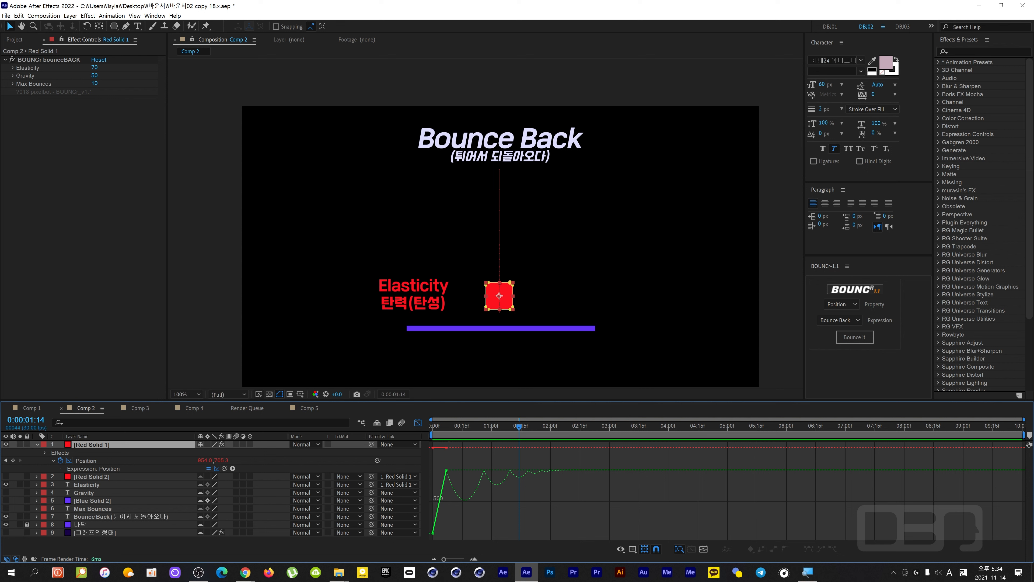
# Return to the first frame and replay the bounce to review the square's motion until it settles
pyautogui.moveTo(462, 429); pyautogui.dragTo(433, 430)
pyautogui.press('space')
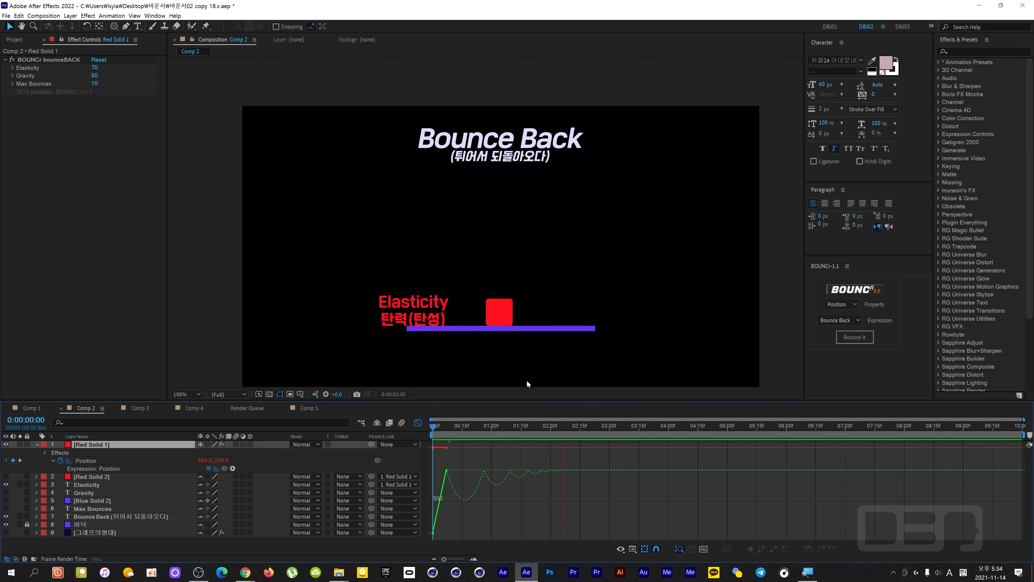
pyautogui.press('space')
pyautogui.moveTo(592, 432); pyautogui.dragTo(441, 431)
pyautogui.press('space')
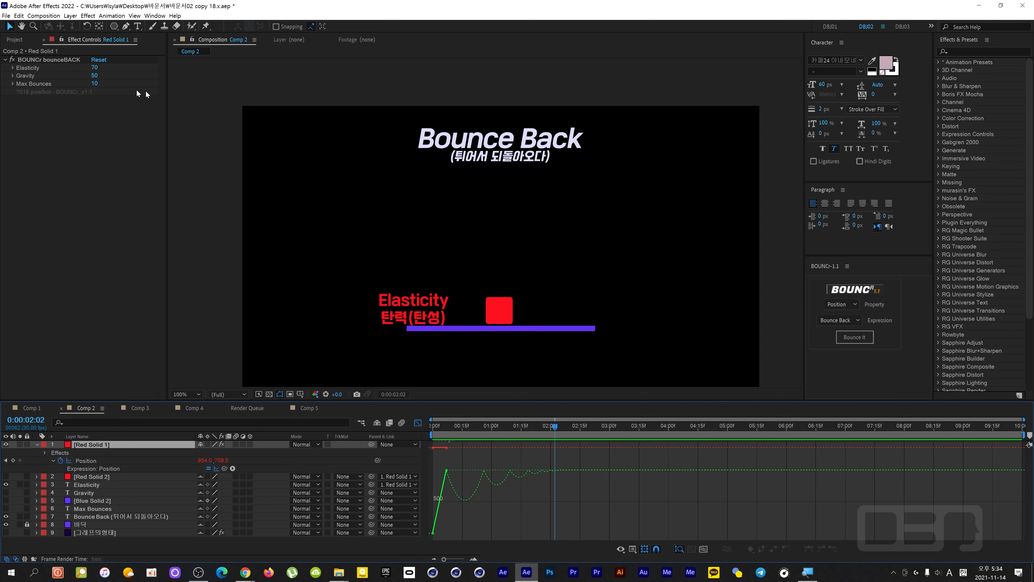
pyautogui.press('space')
# Set the bounceBACK effect's Gravity to 37, preview the bounce from the first frame and return to the start
pyautogui.click(93, 76)
pyautogui.moveTo(97, 75); pyautogui.dragTo(126, 75)
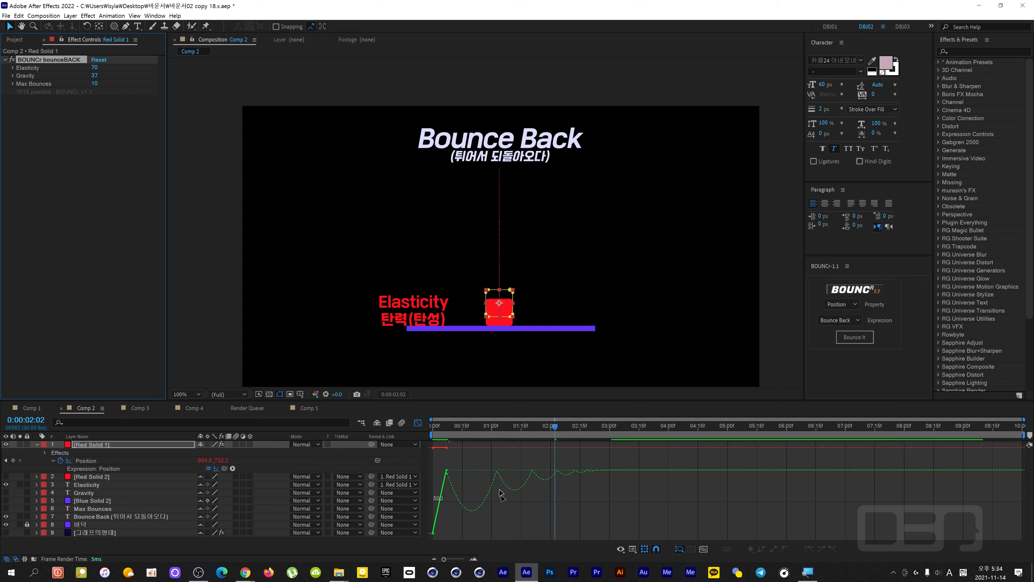
pyautogui.click(433, 429)
pyautogui.press('space')
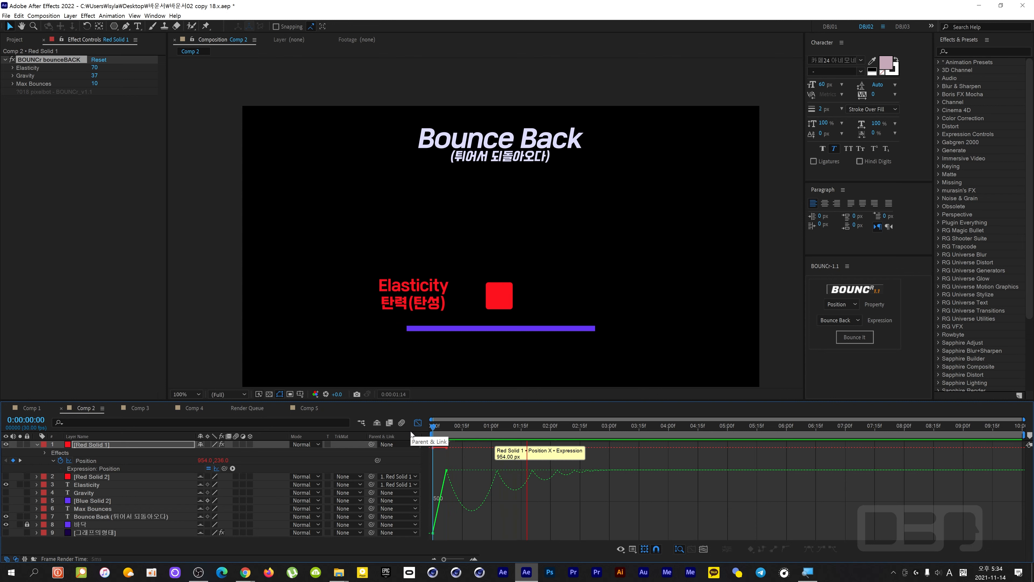
pyautogui.press('space')
pyautogui.press('space')
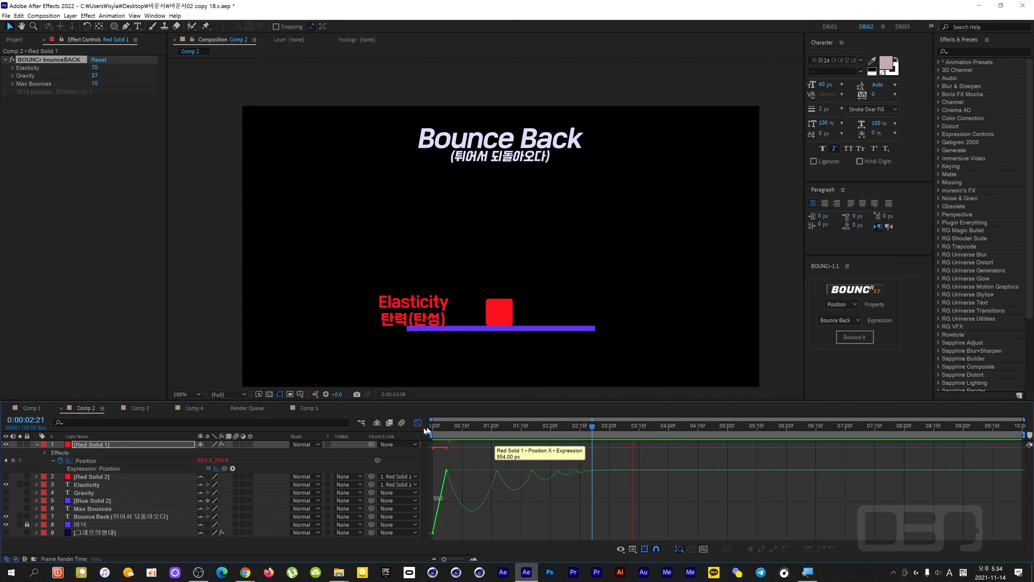
pyautogui.press('space')
pyautogui.moveTo(457, 430); pyautogui.dragTo(388, 431)
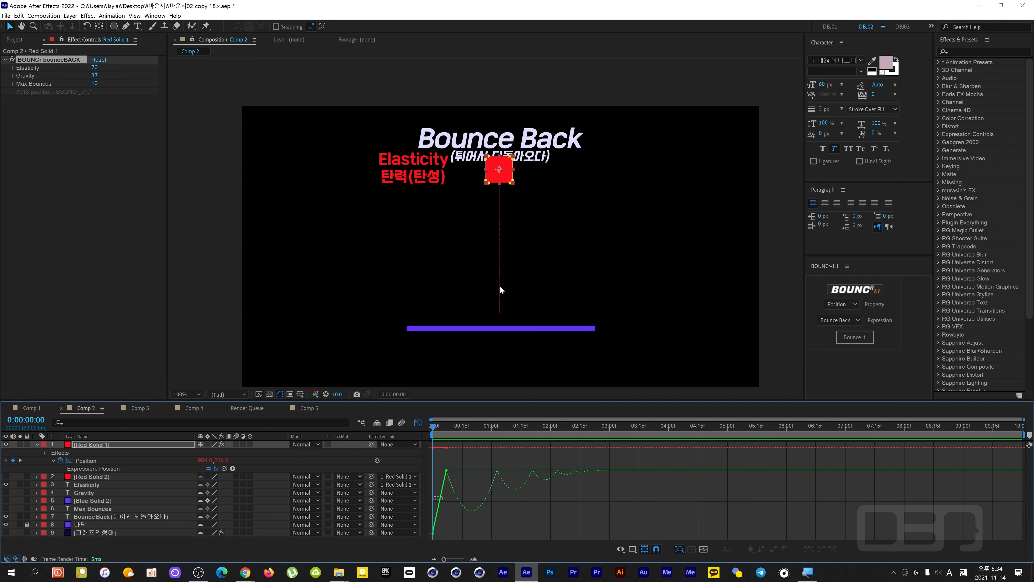
# Preview the current bounce, set the bounceBACK Gravity to 70 and replay the bounce from the first frame
pyautogui.press('space')
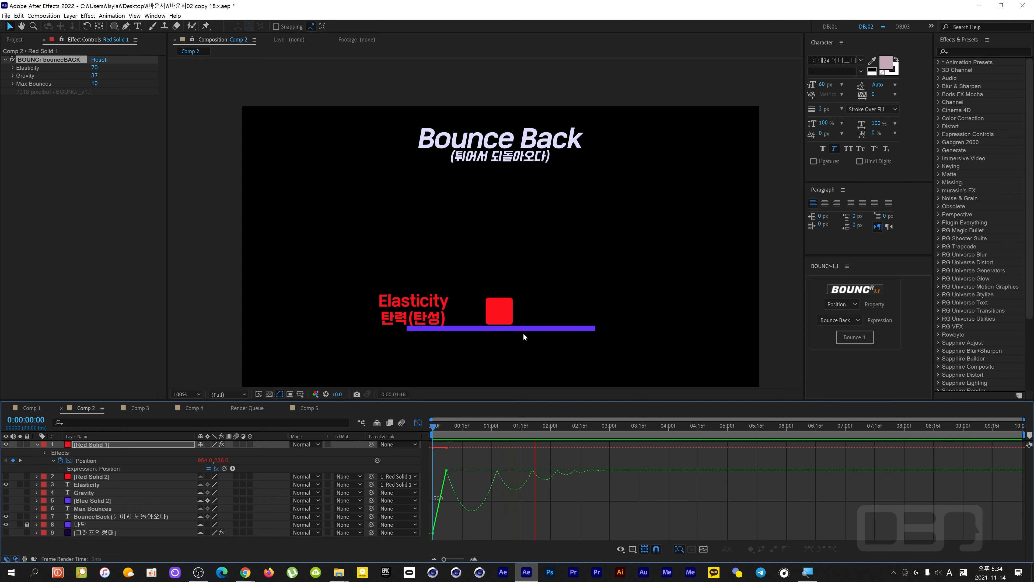
pyautogui.press('space')
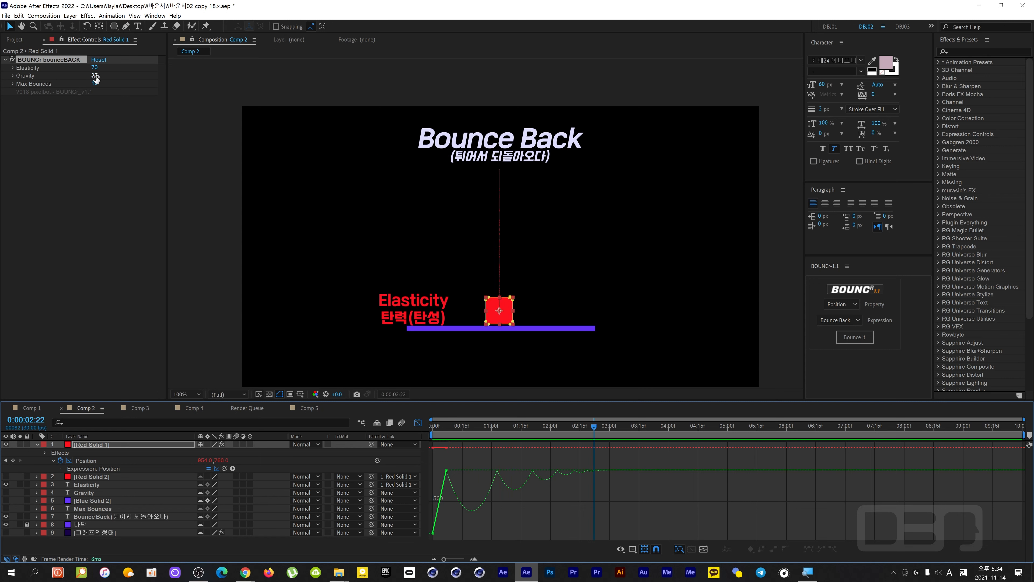
pyautogui.moveTo(95, 78); pyautogui.dragTo(106, 102)
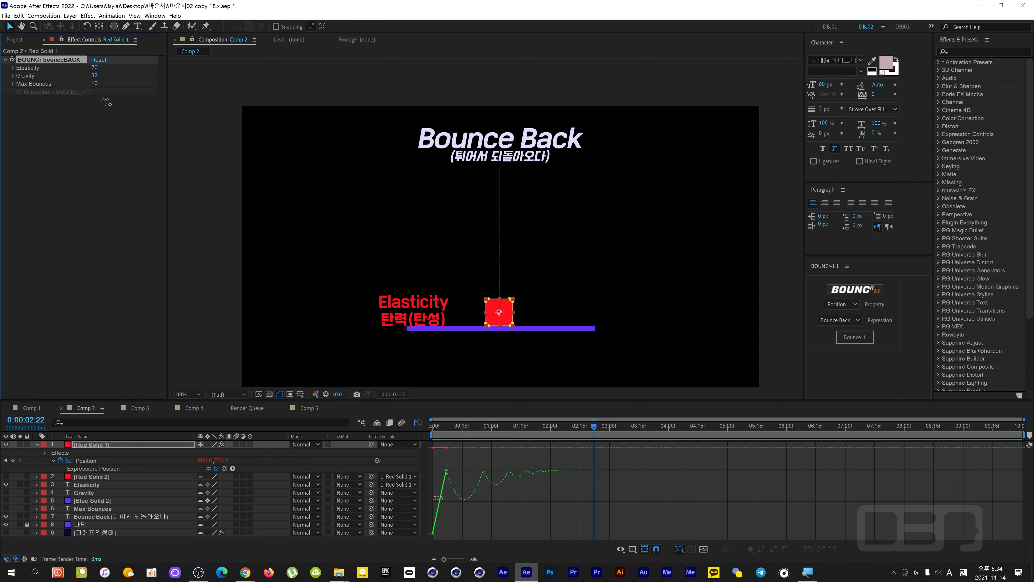
pyautogui.click(96, 75)
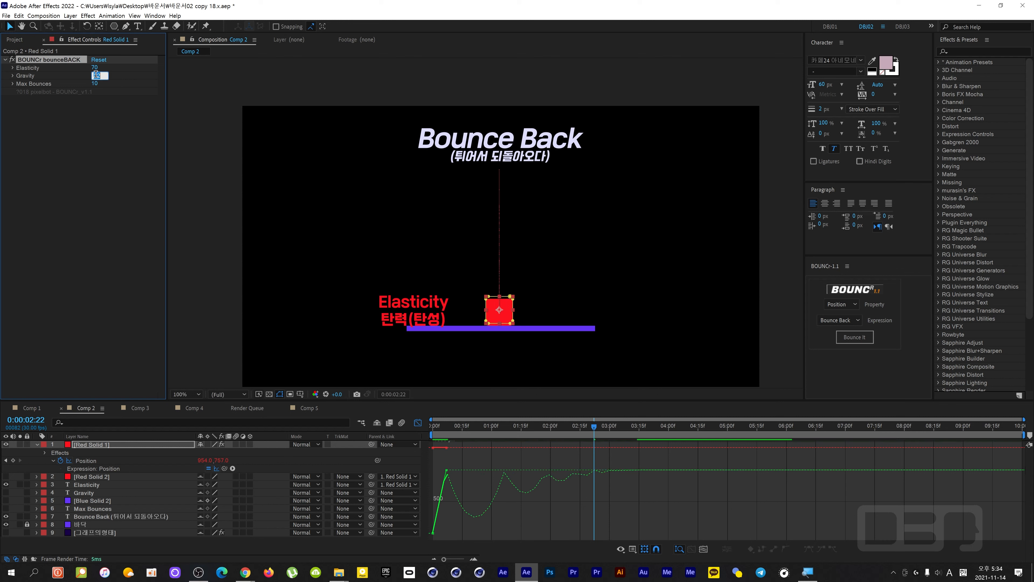
pyautogui.write('70')
pyautogui.click(117, 111)
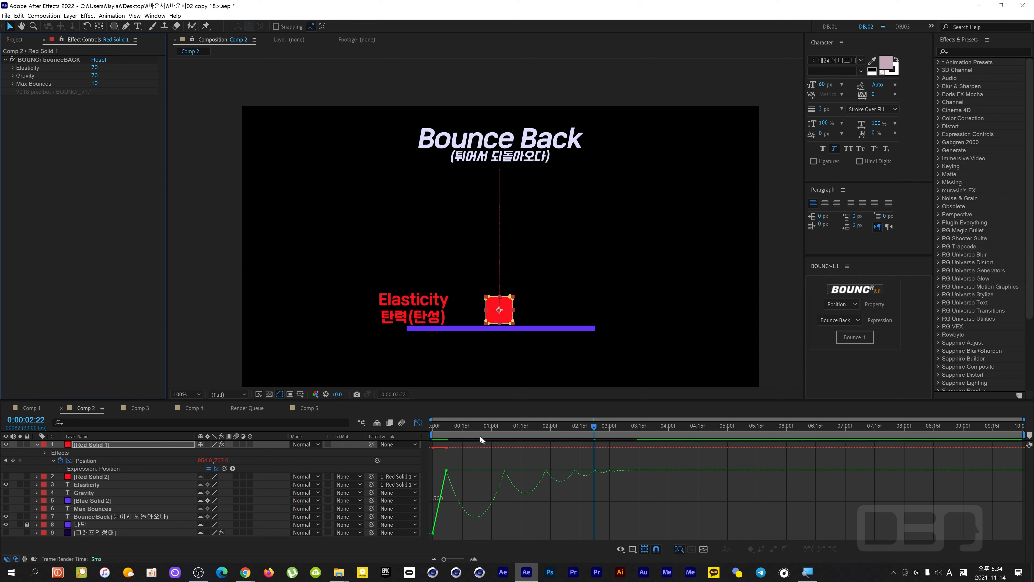
pyautogui.click(437, 437)
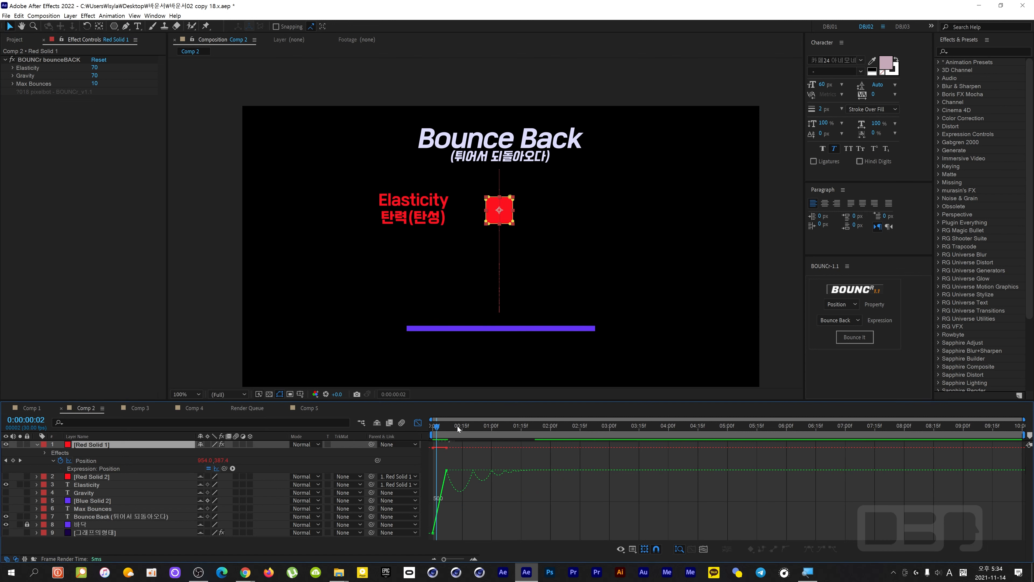
pyautogui.moveTo(457, 426); pyautogui.dragTo(414, 430)
pyautogui.press('space')
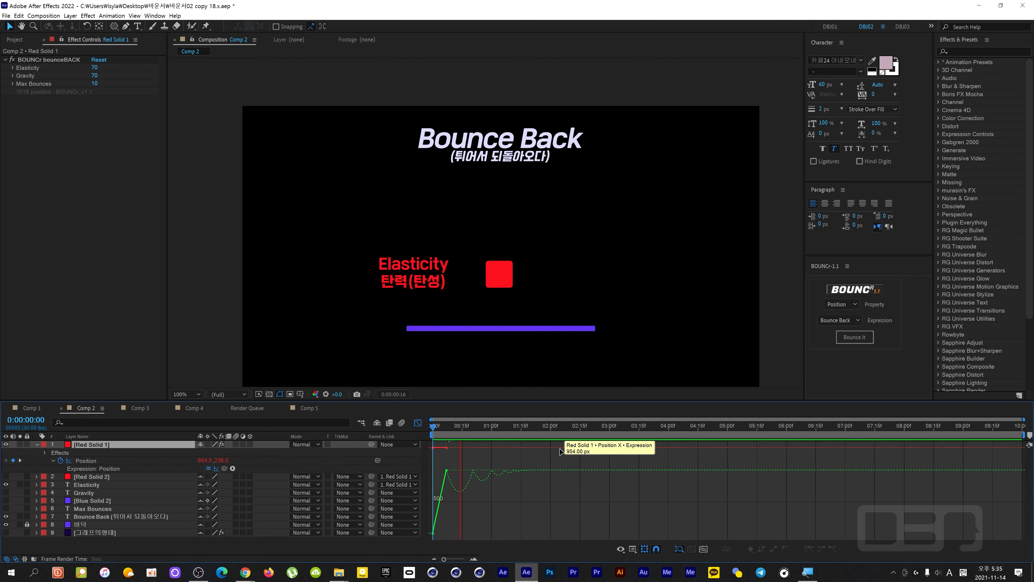
pyautogui.press('space')
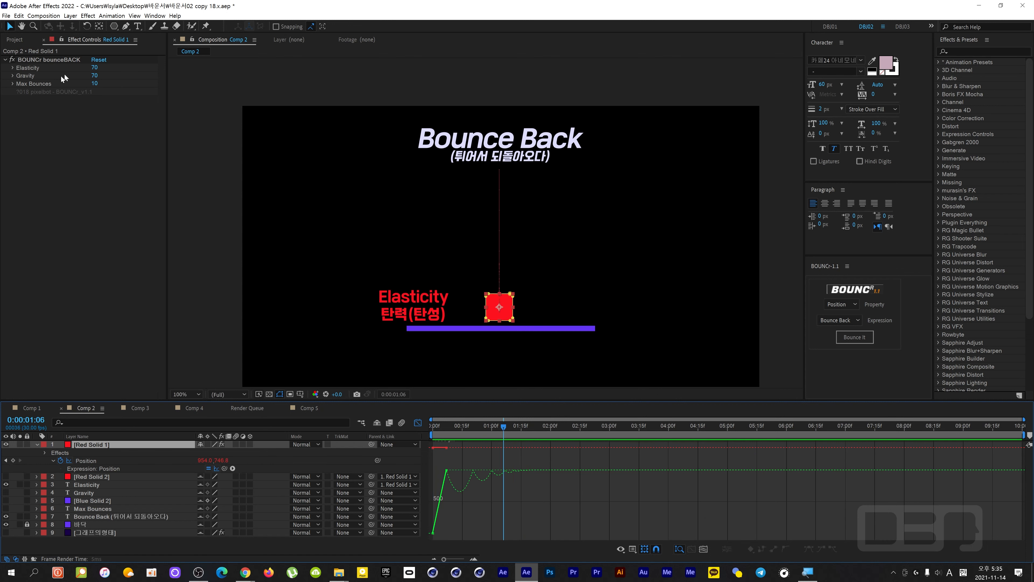
# Set the bounceBACK Gravity to 90, preview the bounce from the first frame and return to the start
pyautogui.click(95, 76)
pyautogui.write('90')
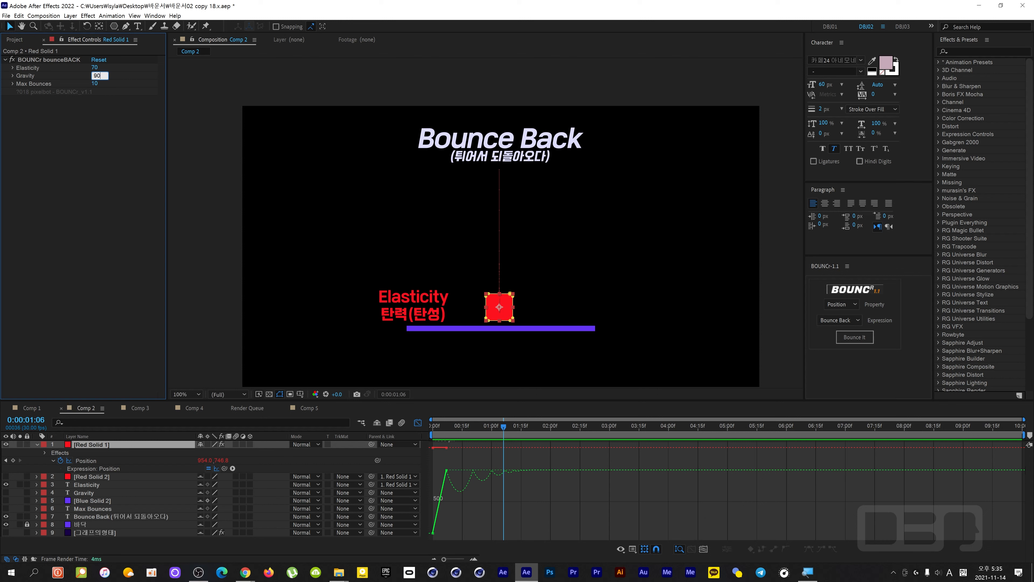
pyautogui.press('Return')
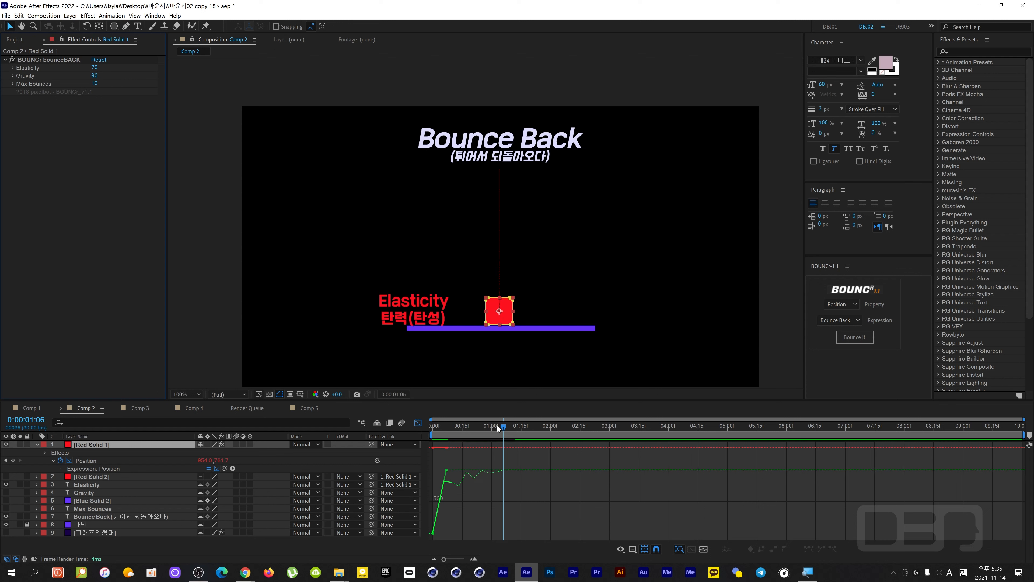
pyautogui.click(428, 427)
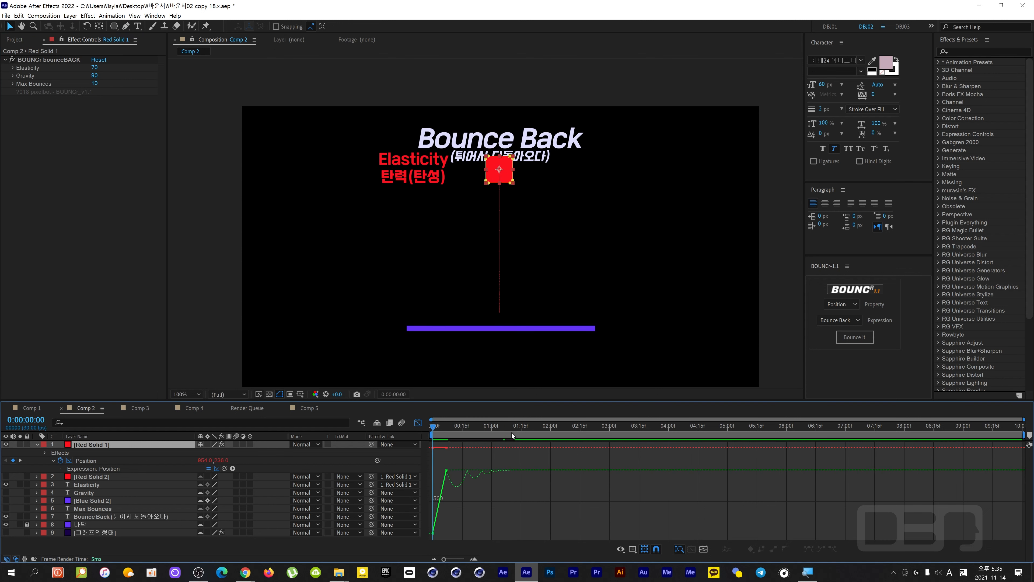
pyautogui.press('space')
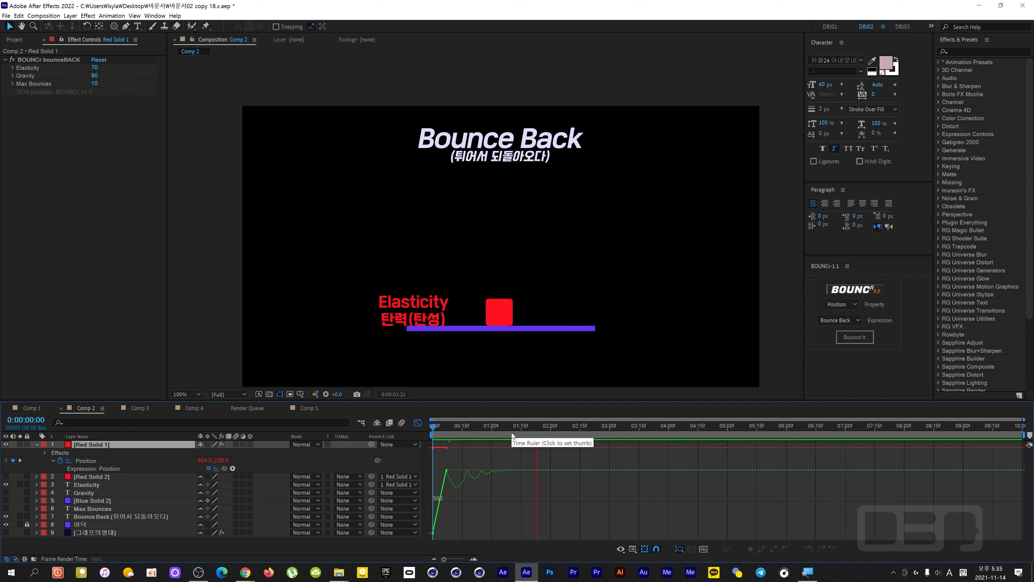
pyautogui.press('space')
pyautogui.moveTo(484, 426); pyautogui.dragTo(391, 425)
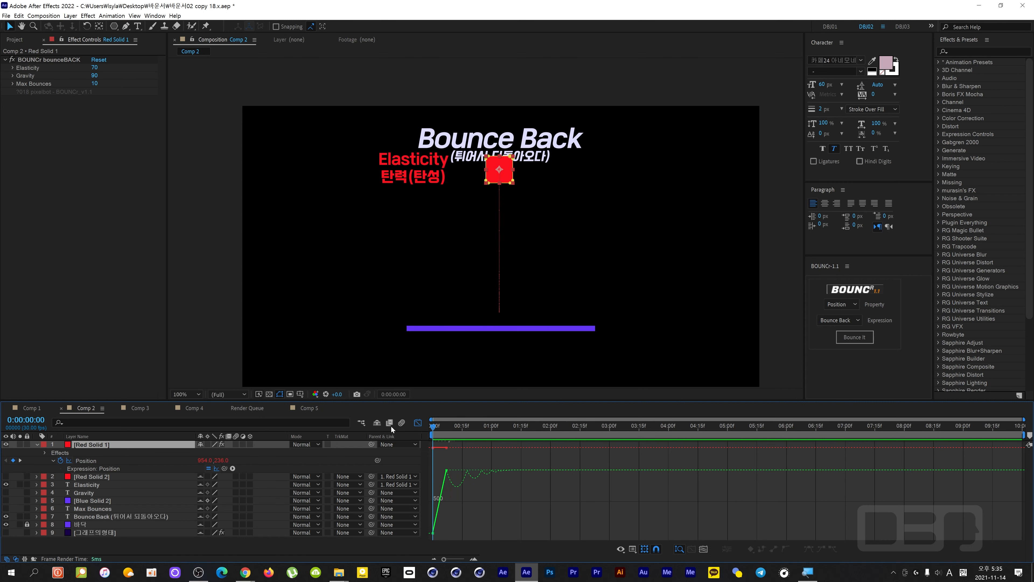
# Make the Blue Solid 2 arrow and the Gravity text layer visible, and preview the bounce with them
pyautogui.click(86, 502)
pyautogui.click(6, 501)
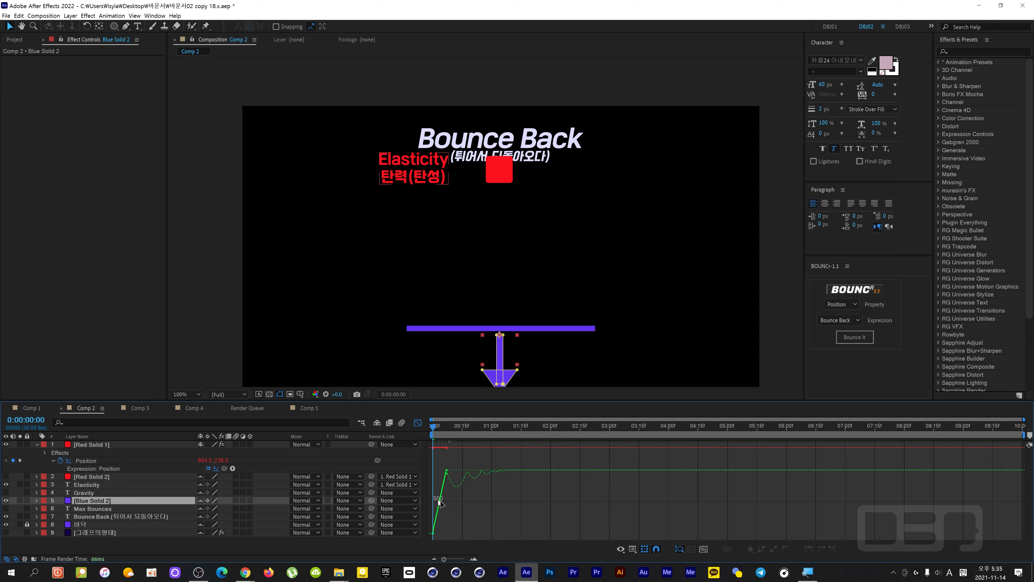
pyautogui.click(276, 395)
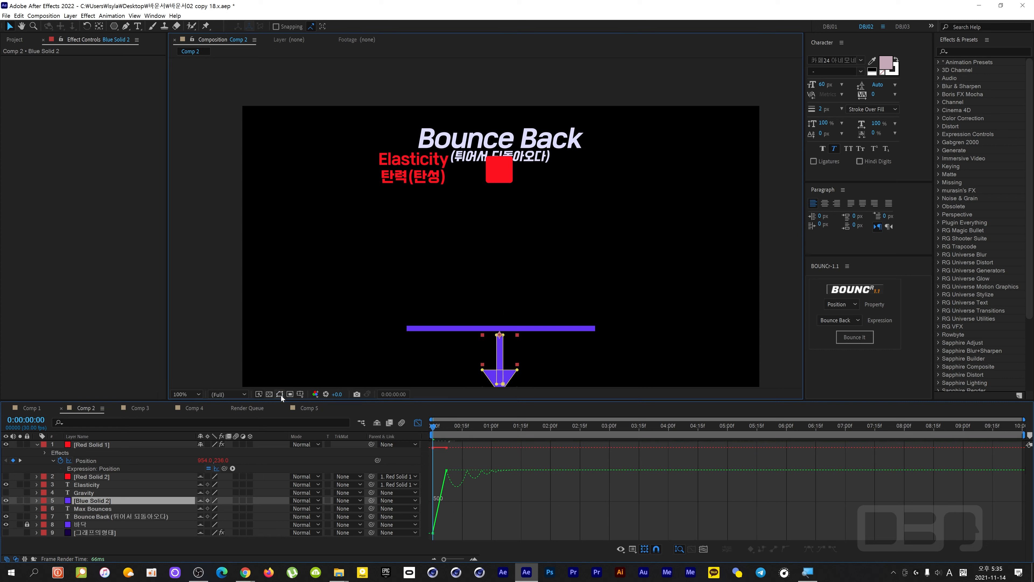
pyautogui.press(',')
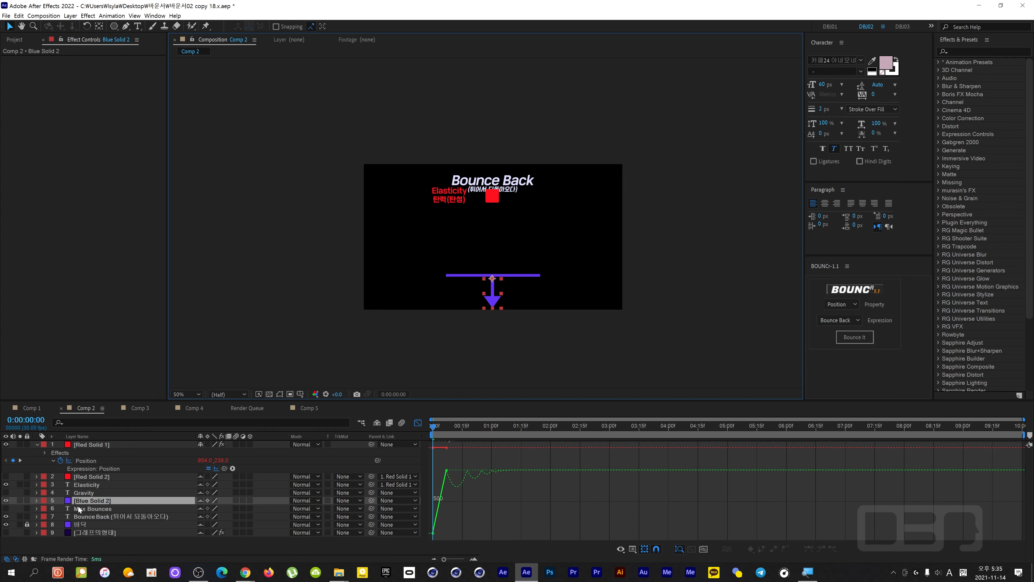
pyautogui.click(5, 492)
pyautogui.press('.')
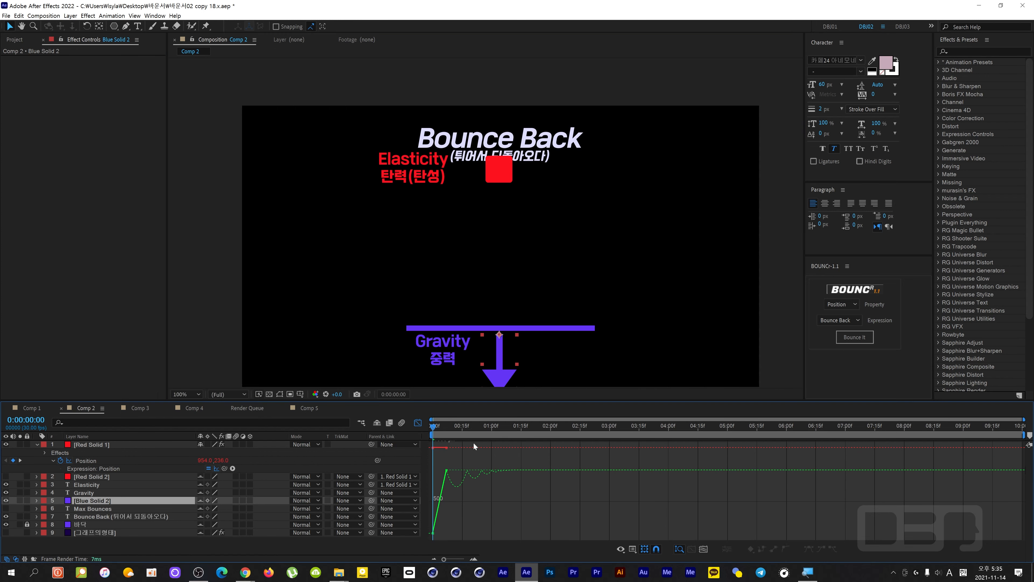
pyautogui.press('space')
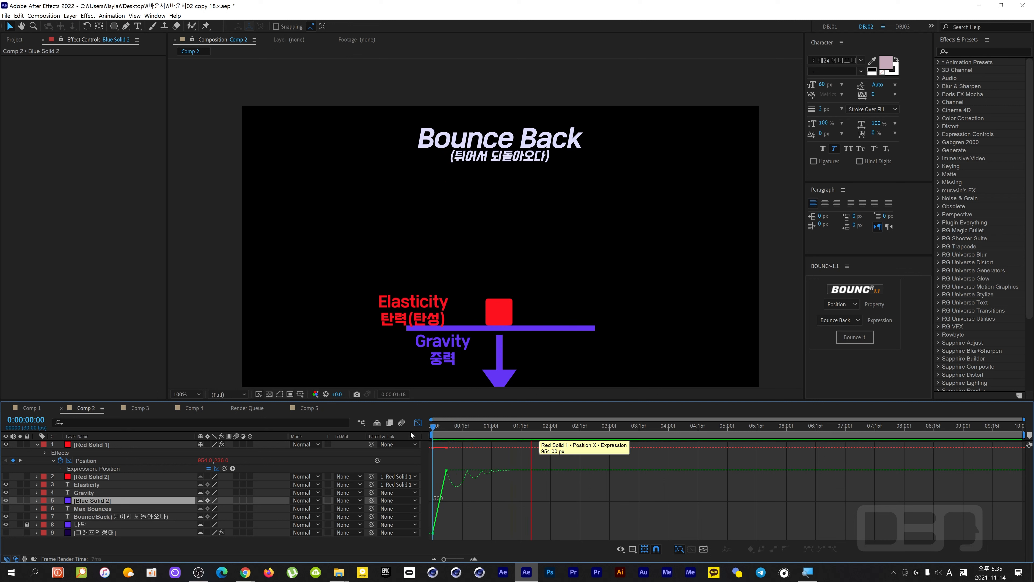
pyautogui.press('space')
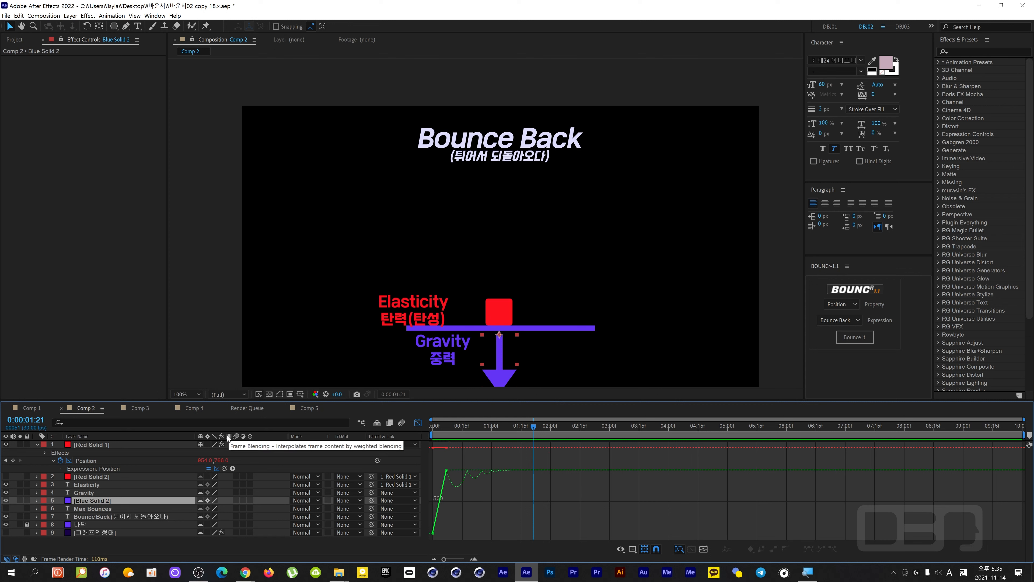
# Reset the bounceBACK effect on Red Solid 1 to its defaults and preview the bounce from the first frame
pyautogui.click(81, 444)
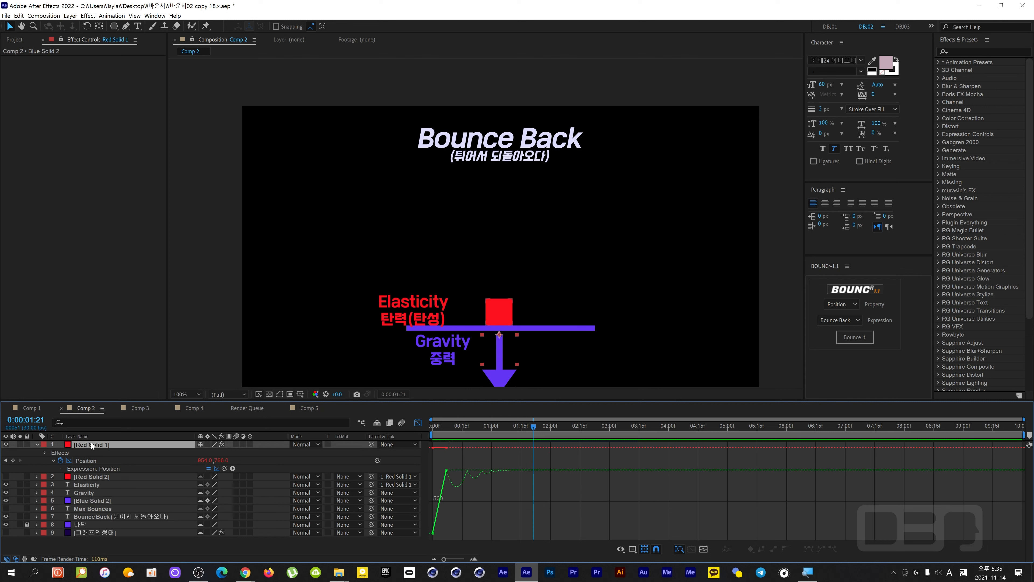
pyautogui.click(99, 59)
pyautogui.click(28, 60)
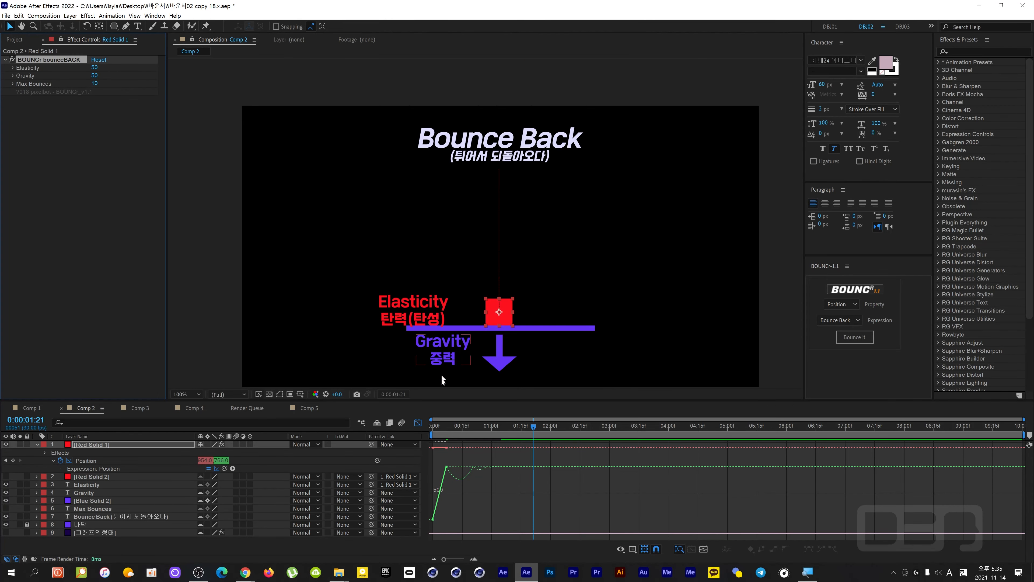
pyautogui.moveTo(454, 428); pyautogui.dragTo(419, 432)
pyautogui.press('space')
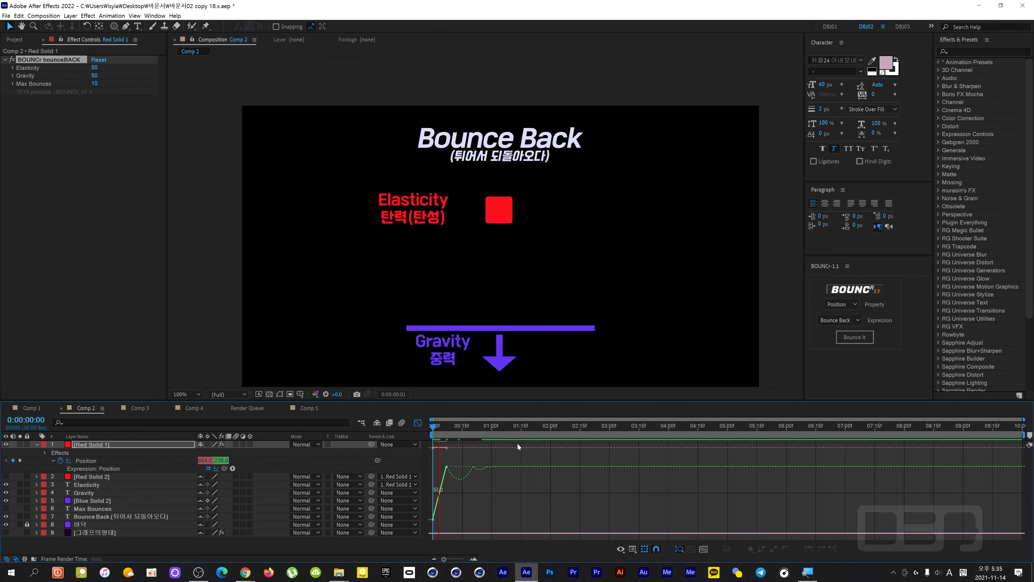
pyautogui.press('space')
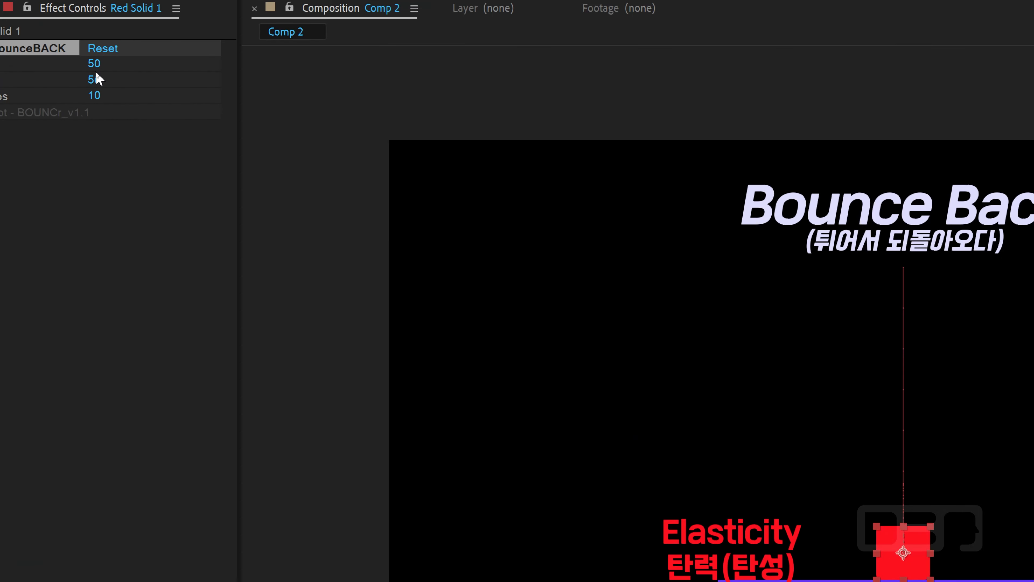
# Set the bounceBACK Elasticity to 100 and preview the bounce from the first frame
pyautogui.click(94, 64)
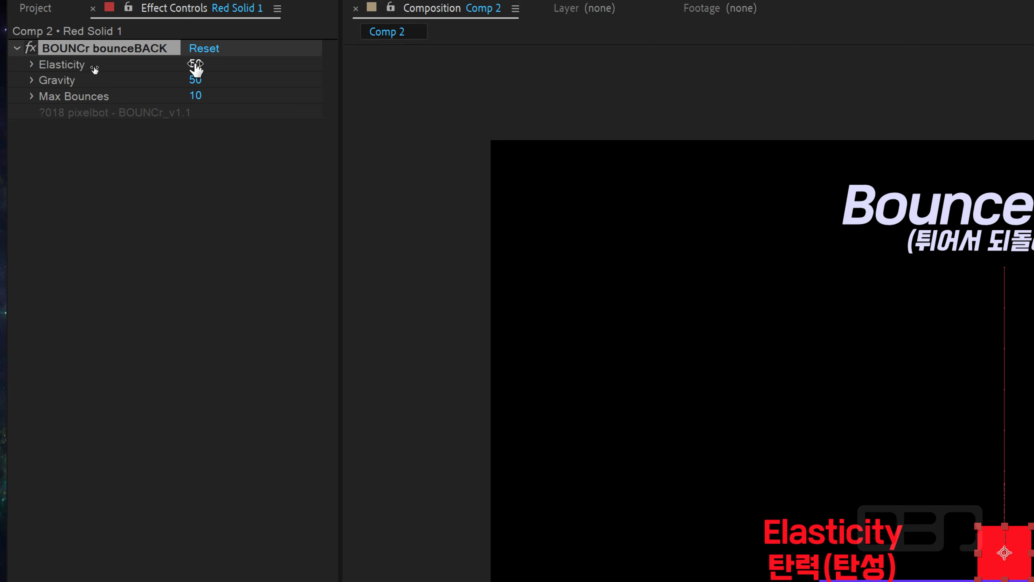
pyautogui.write('100')
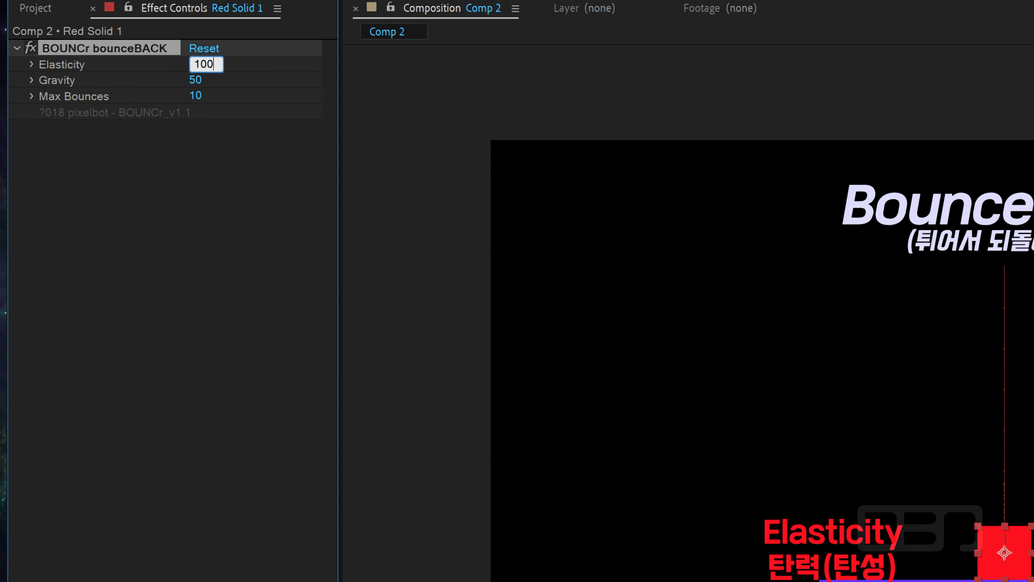
pyautogui.click(230, 296)
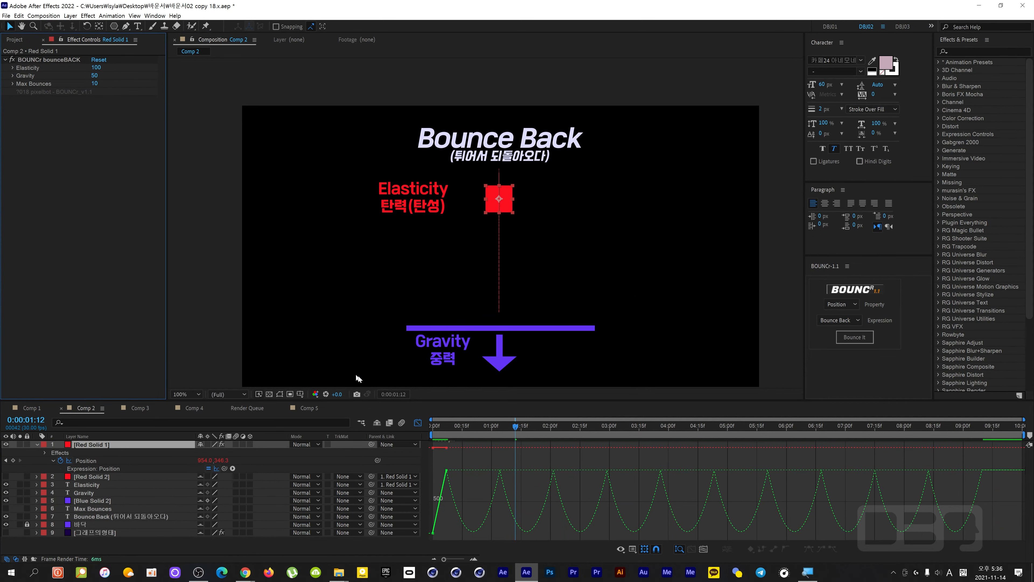
pyautogui.moveTo(515, 431); pyautogui.dragTo(395, 443)
pyautogui.press('space')
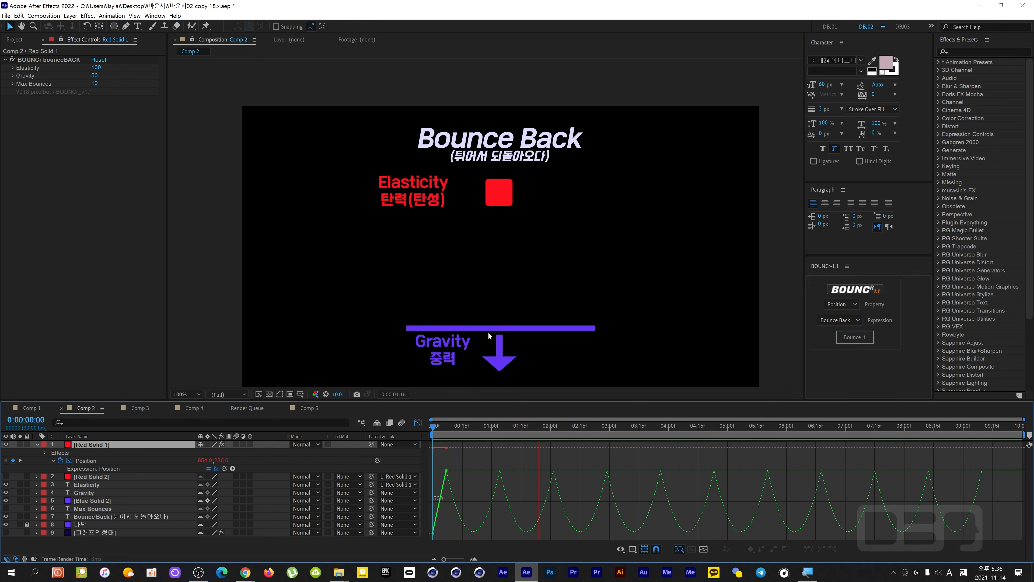
pyautogui.press('space')
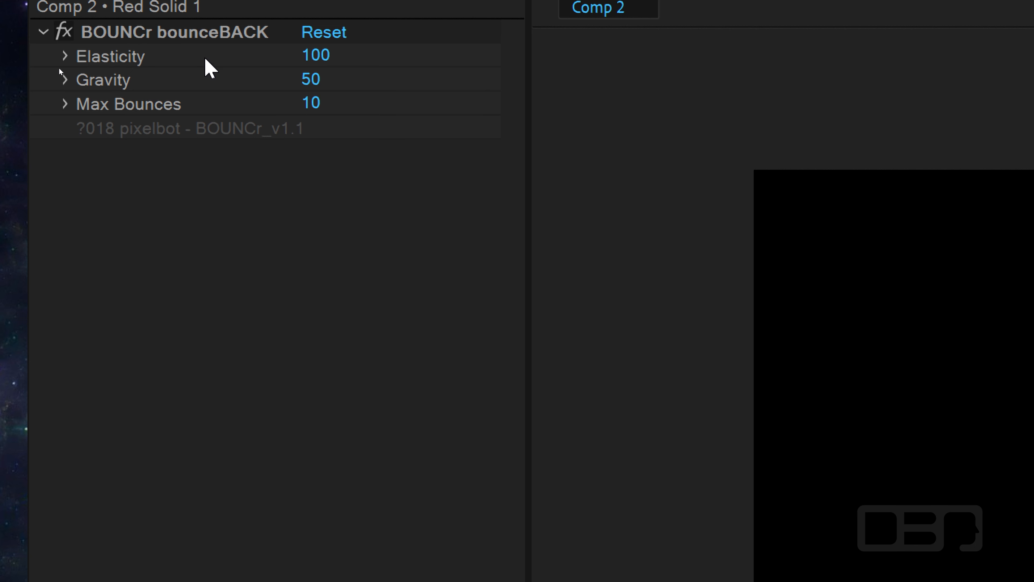
# Set the bounceBACK Elasticity to 105 and play the bounce twice from the first frame
pyautogui.click(311, 64)
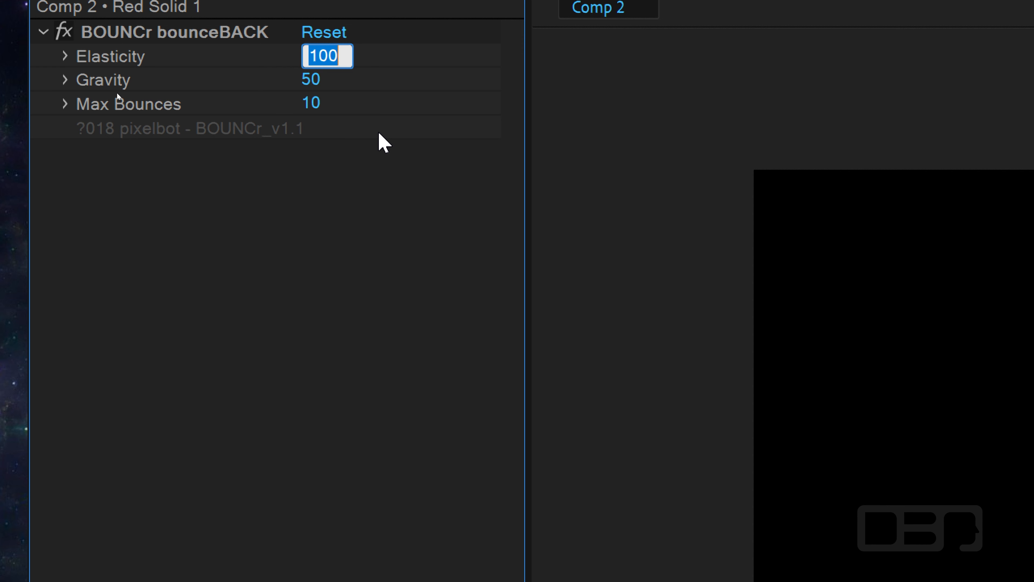
pyautogui.write('105')
pyautogui.press('Return')
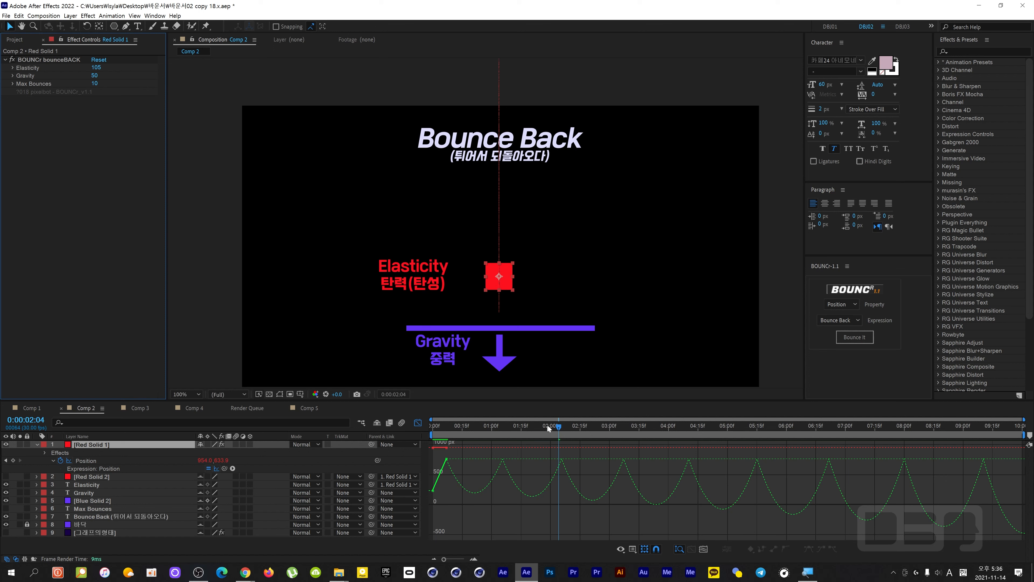
pyautogui.moveTo(521, 430); pyautogui.dragTo(408, 433)
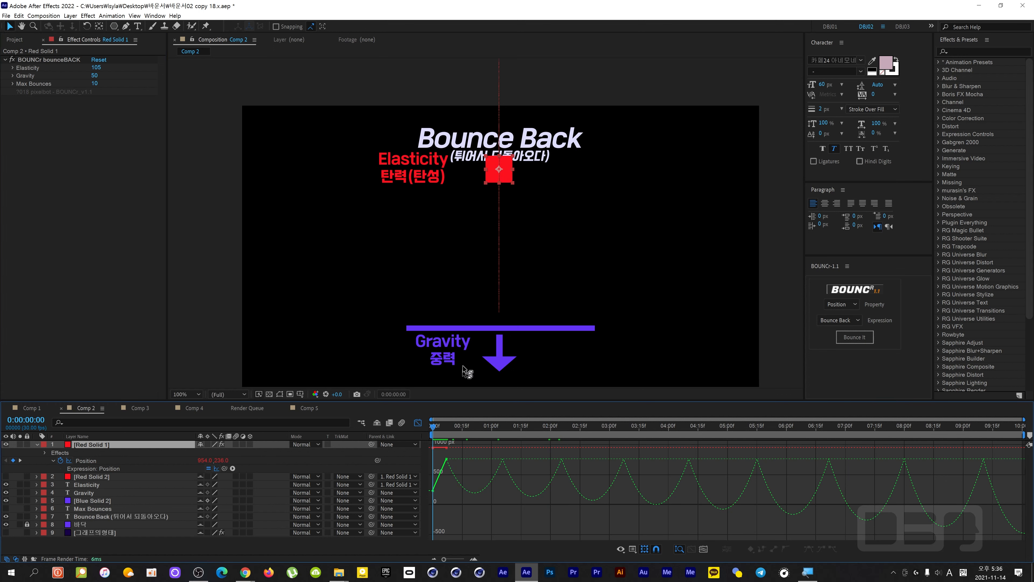
pyautogui.press('space')
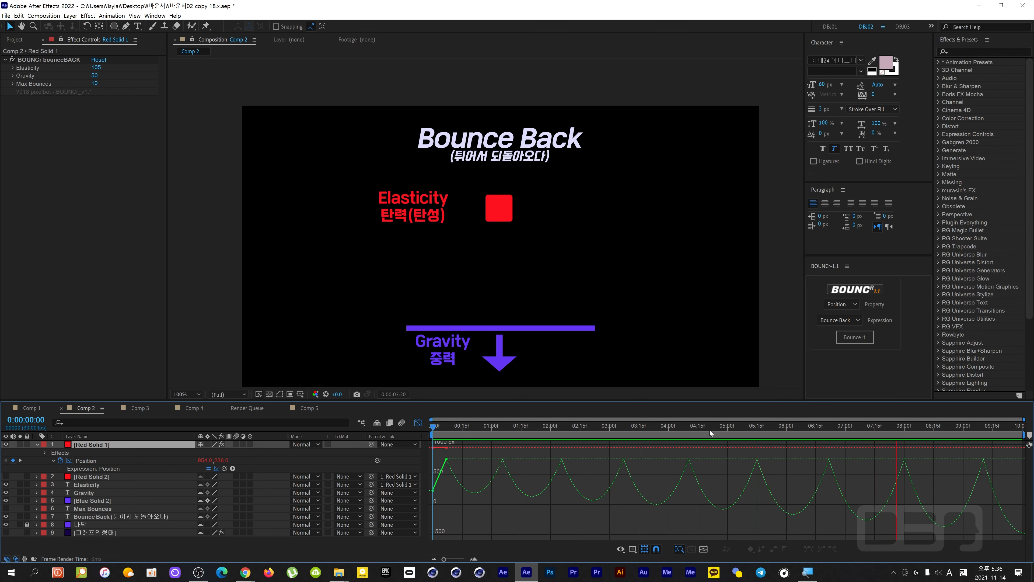
pyautogui.moveTo(728, 430); pyautogui.dragTo(411, 433)
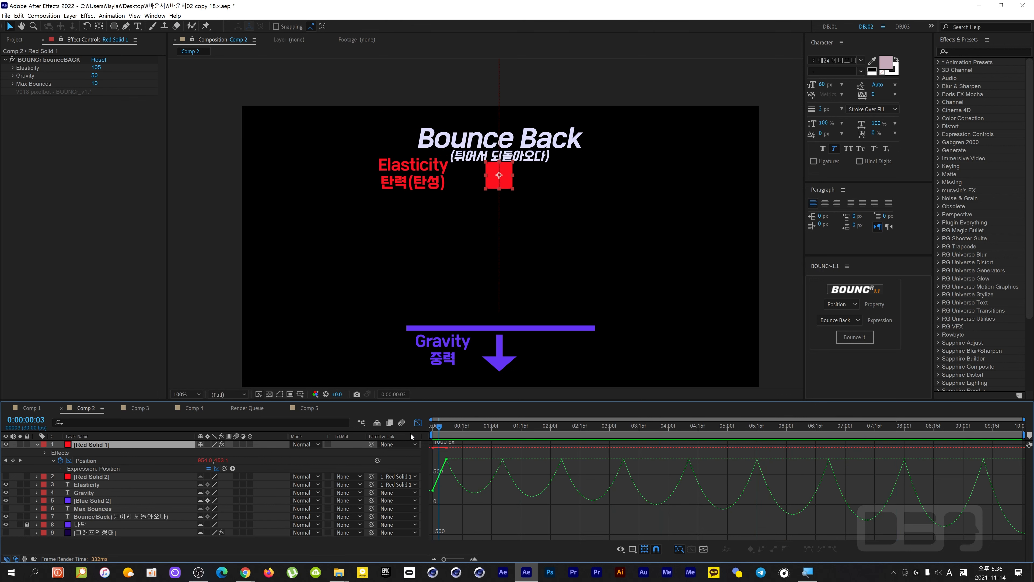
pyautogui.press('space')
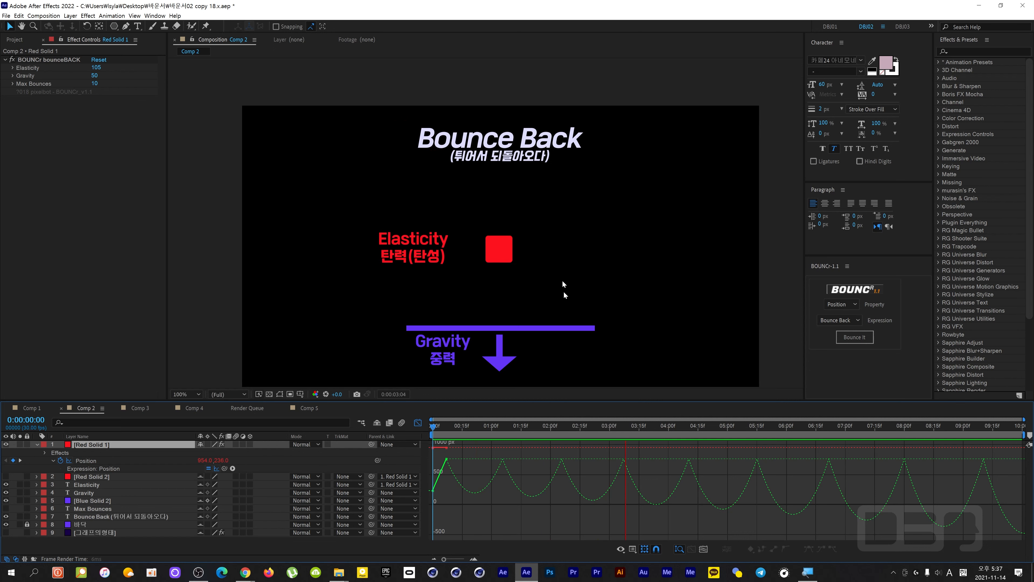
pyautogui.press('space')
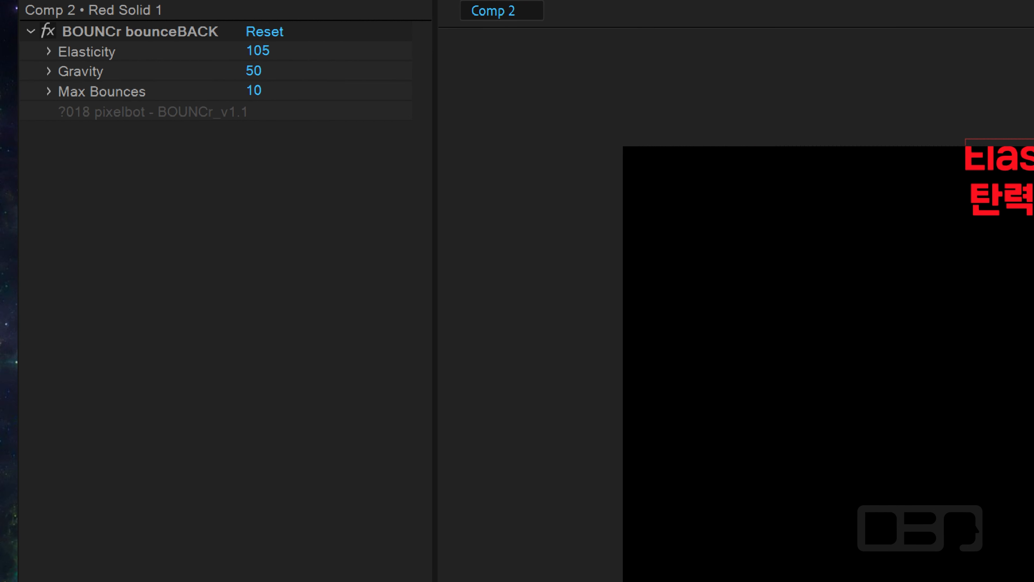
# Set the bounceBACK Elasticity on Red Solid 1 to 70 and preview the bounce from the first frame
pyautogui.click(257, 51)
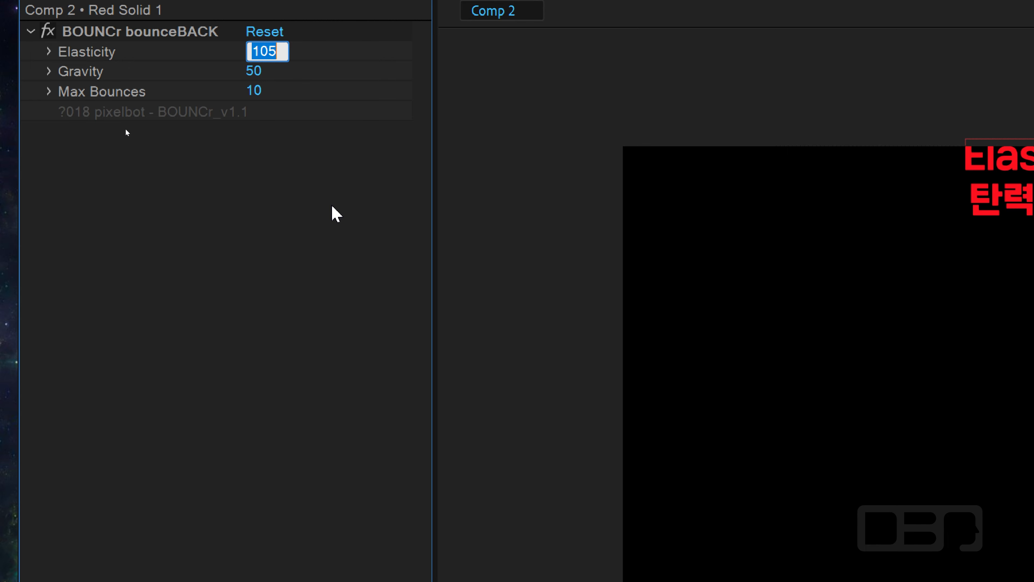
pyautogui.write('70')
pyautogui.click(294, 366)
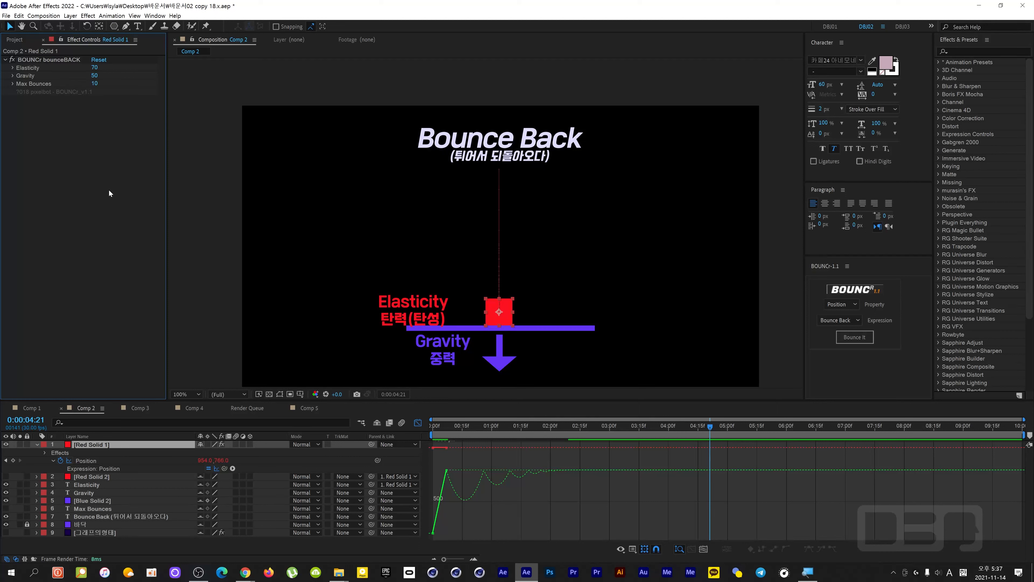
pyautogui.press('Home')
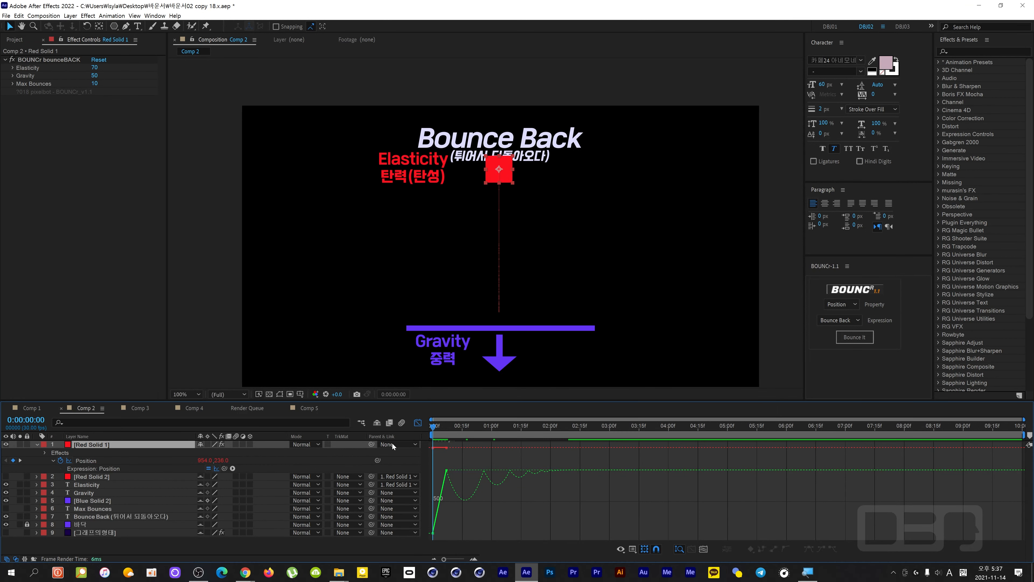
pyautogui.press('space')
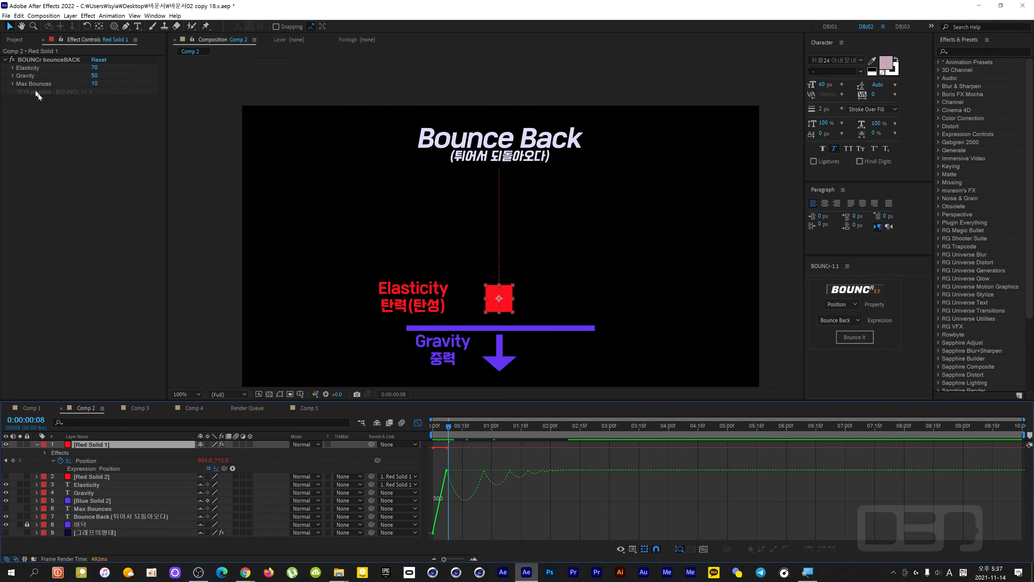
# Replay the bounce several times from the first frame and scrub through it to examine how the square settles
pyautogui.moveTo(454, 431); pyautogui.dragTo(404, 433)
pyautogui.press('space')
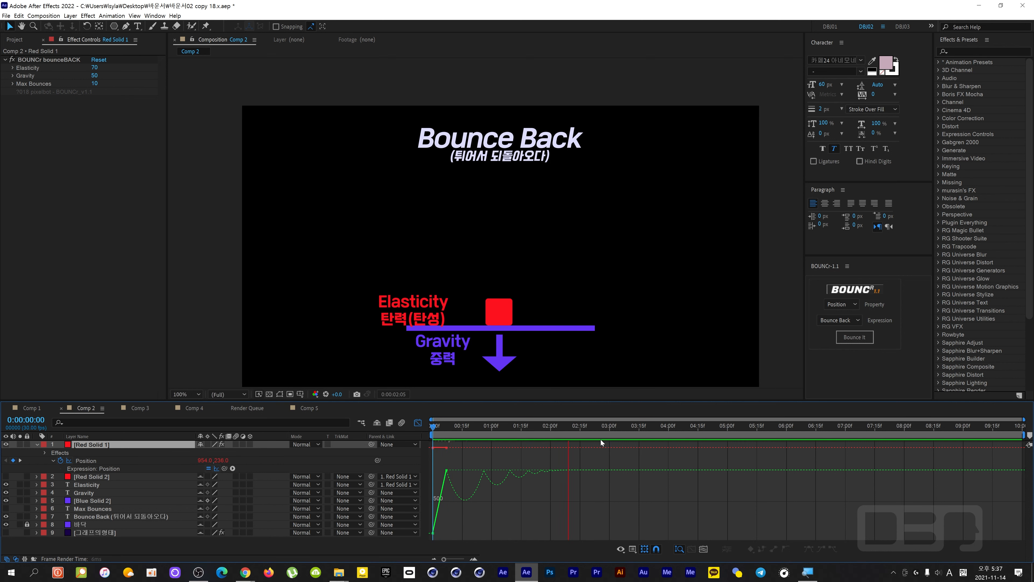
pyautogui.press('space')
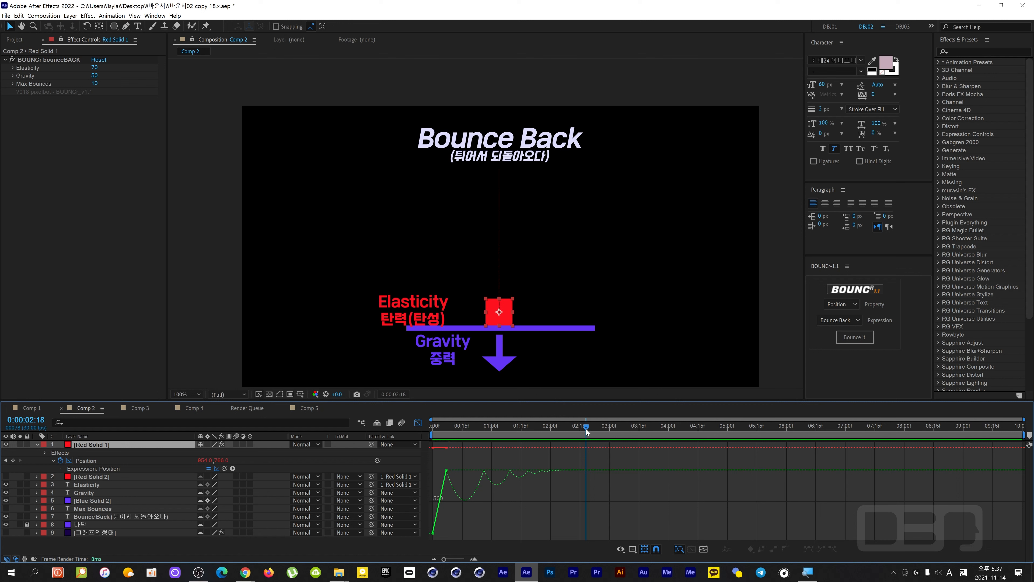
pyautogui.moveTo(586, 428); pyautogui.dragTo(434, 432)
pyautogui.press('space')
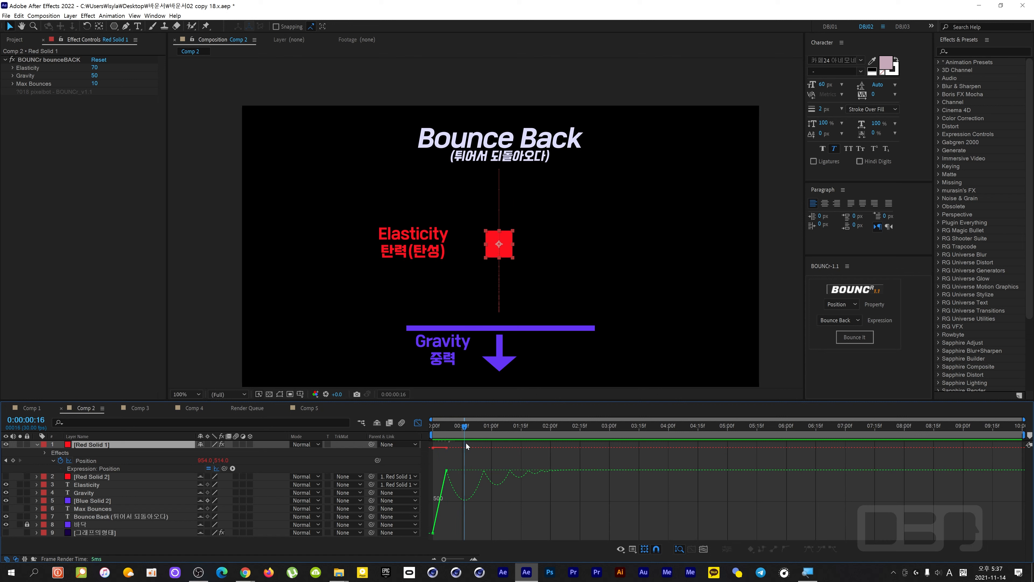
pyautogui.moveTo(503, 437); pyautogui.dragTo(390, 463)
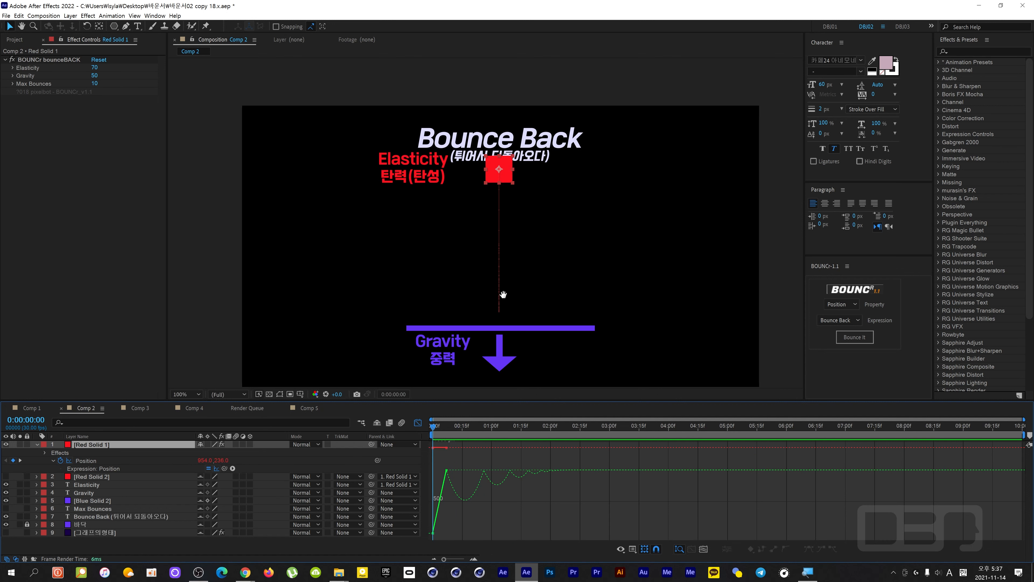
pyautogui.press('space')
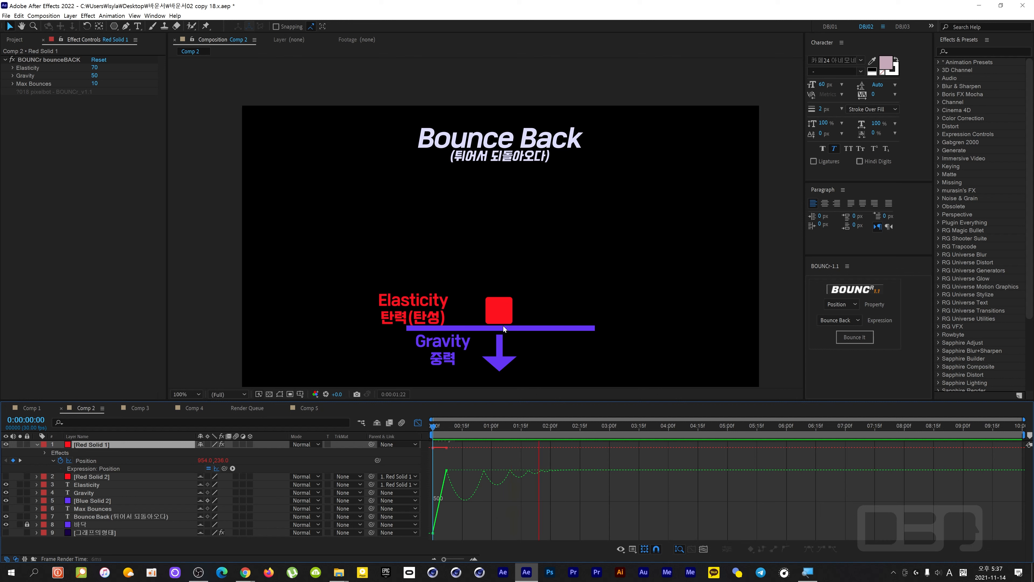
pyautogui.moveTo(594, 426); pyautogui.dragTo(566, 434)
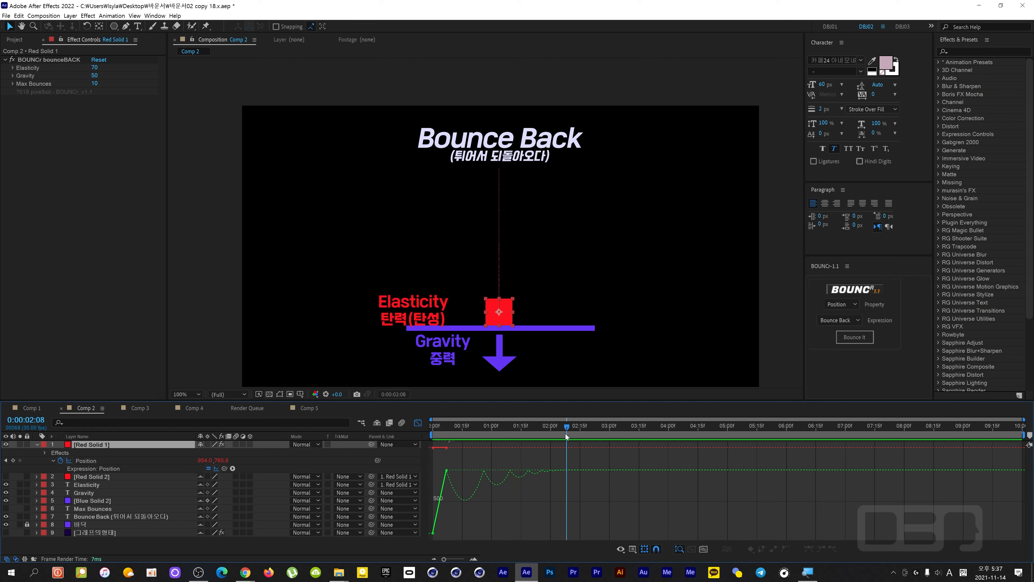
# Set the bounceBACK Max Bounces to 3 and preview the bounce from the first frame
pyautogui.click(94, 84)
pyautogui.press('Return')
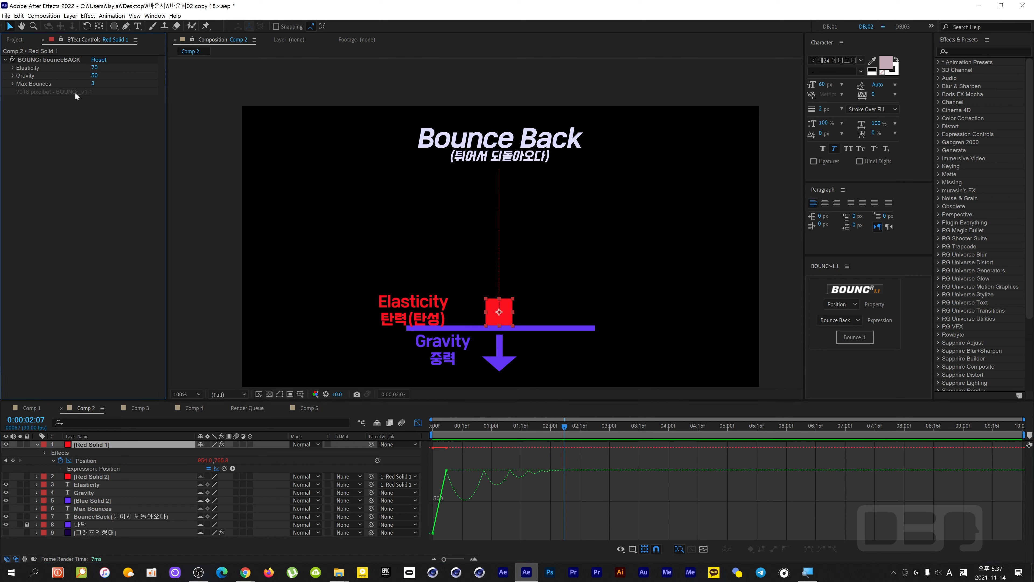
pyautogui.moveTo(526, 427); pyautogui.dragTo(448, 424)
pyautogui.press('space')
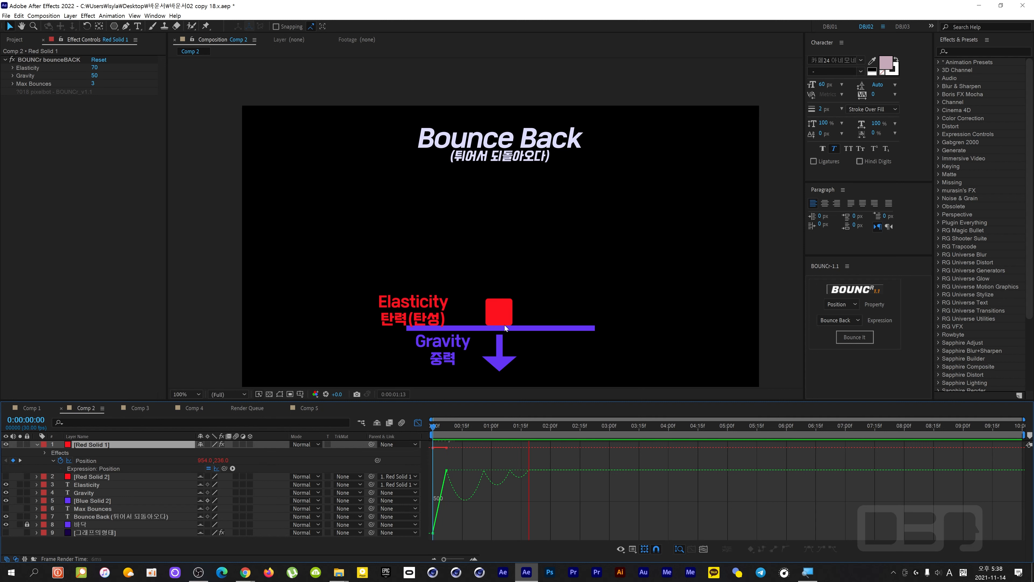
pyautogui.press('space')
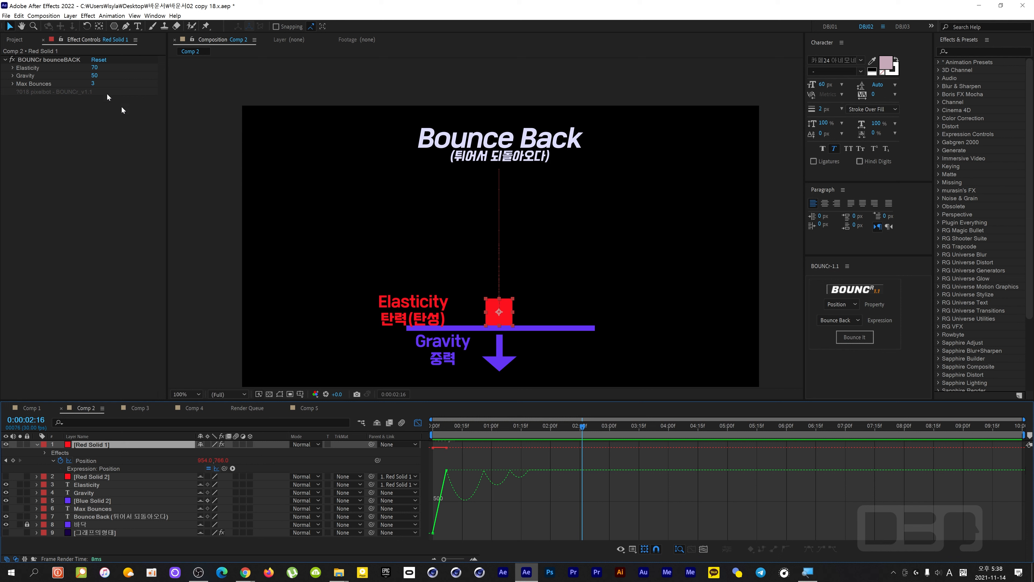
# Scrub through the bounces and replay them from the first frame to check how many times the square hits the floor
pyautogui.moveTo(536, 424); pyautogui.dragTo(504, 437)
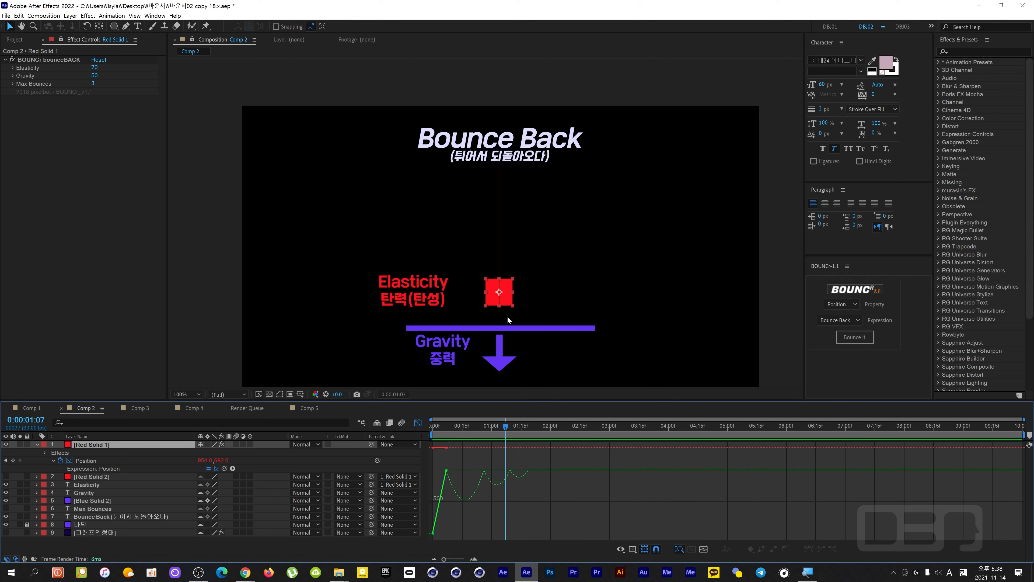
pyautogui.moveTo(505, 427); pyautogui.dragTo(422, 446)
pyautogui.press('space')
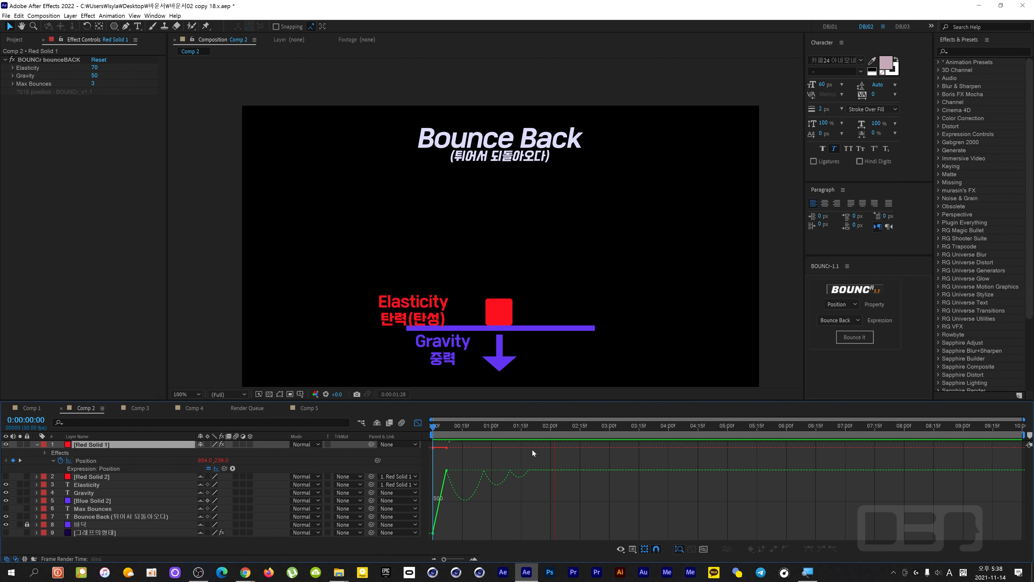
pyautogui.moveTo(573, 434); pyautogui.dragTo(491, 435)
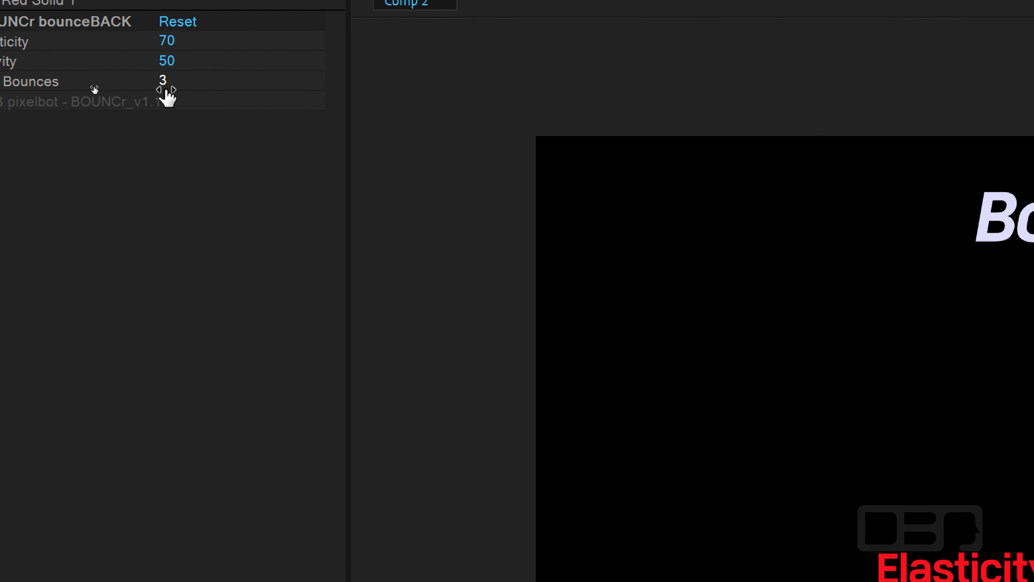
# Set the bounceBACK Max Bounces to 15 and preview the bounce from the first frame
pyautogui.moveTo(166, 91)
pyautogui.mouseDown()
pyautogui.moveTo(177, 88)
pyautogui.moveTo(147, 76)
pyautogui.moveTo(168, 84)
pyautogui.mouseUp()
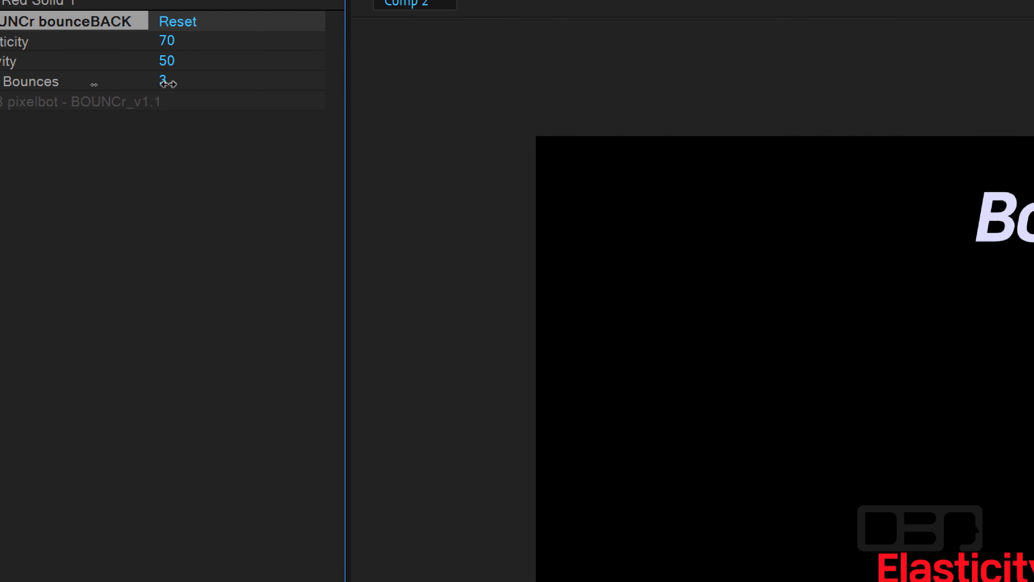
pyautogui.click(163, 84)
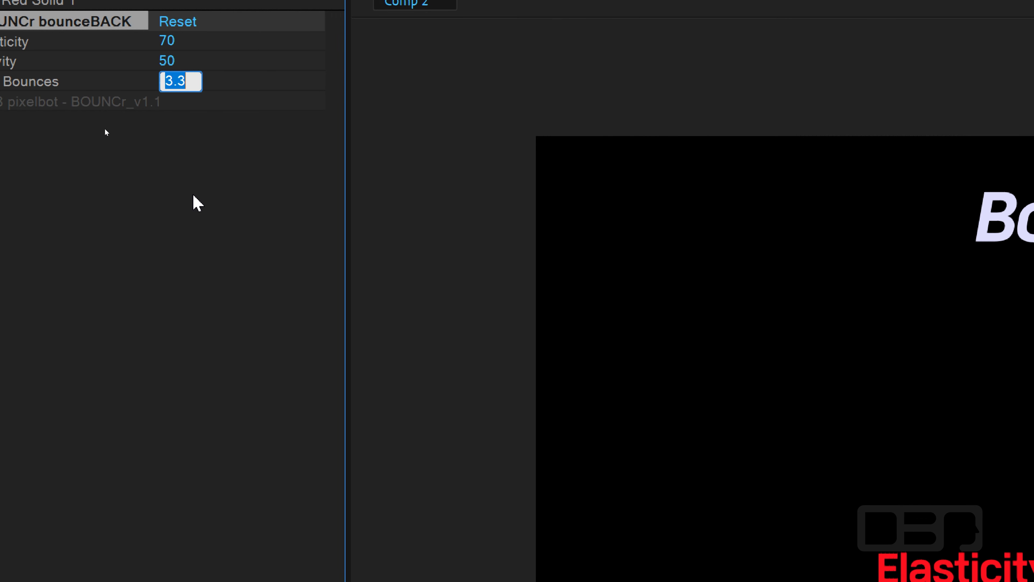
pyautogui.write('15')
pyautogui.press('Return')
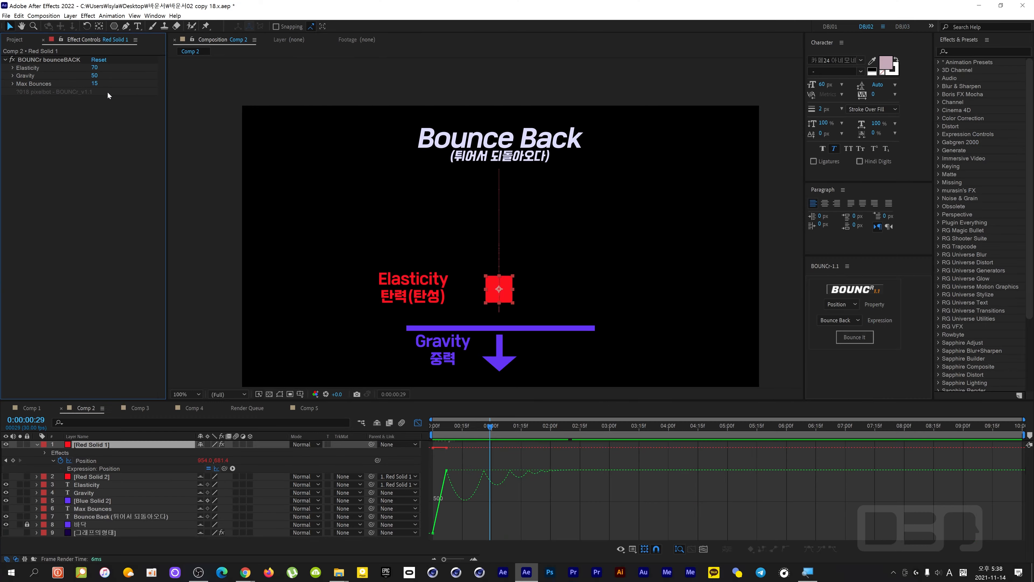
pyautogui.moveTo(486, 427); pyautogui.dragTo(425, 438)
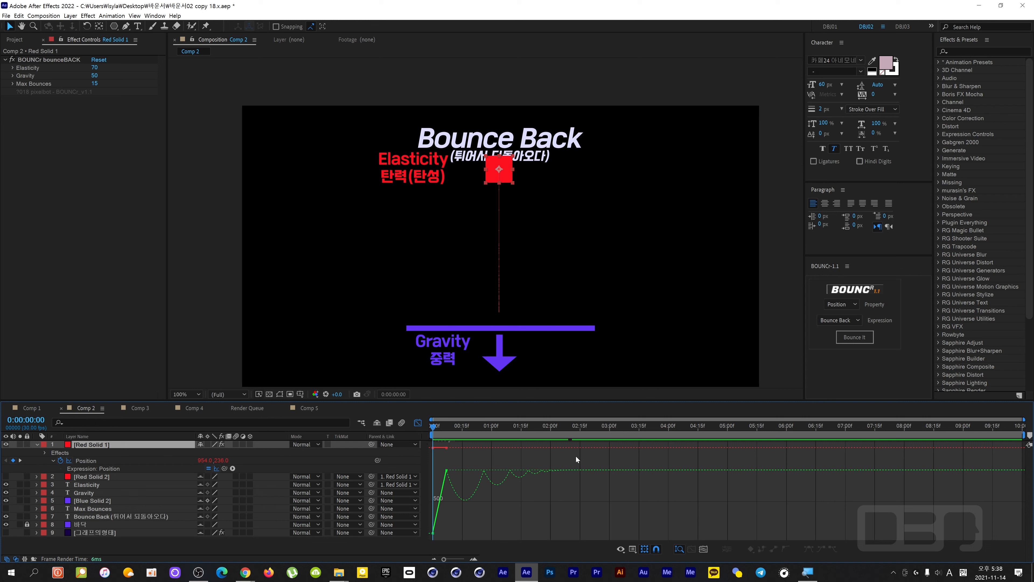
pyautogui.press('space')
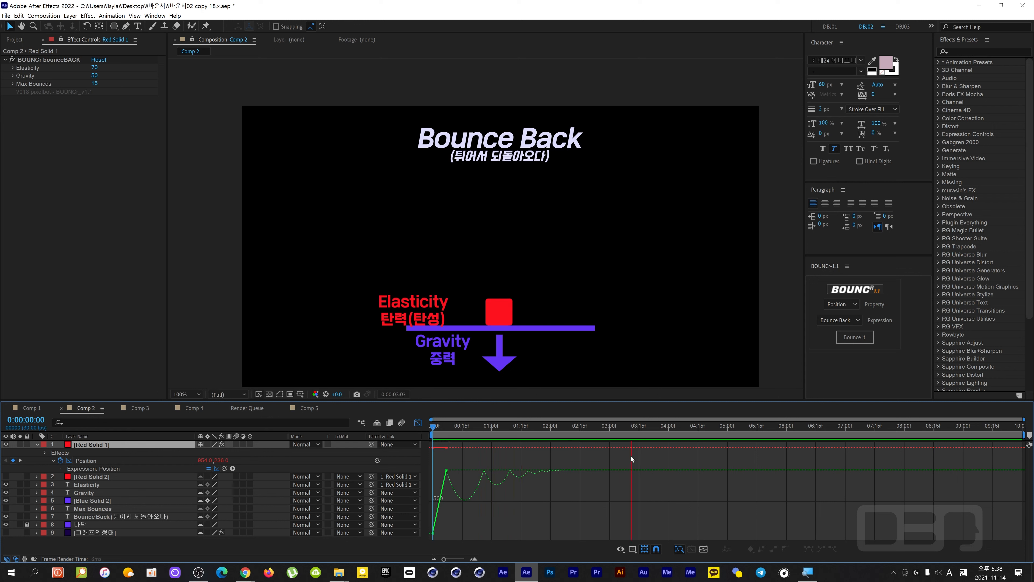
pyautogui.press('space')
# Replay the bounce from the first frame, make the Max Bounces text layer visible, and scrub to about two seconds
pyautogui.moveTo(645, 428); pyautogui.dragTo(439, 435)
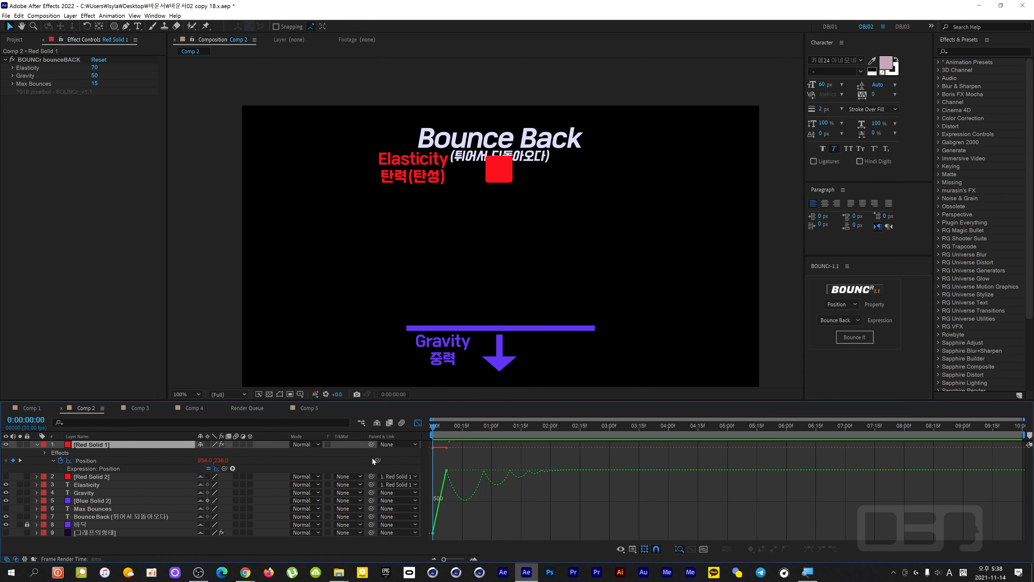
pyautogui.press('space')
pyautogui.press('space')
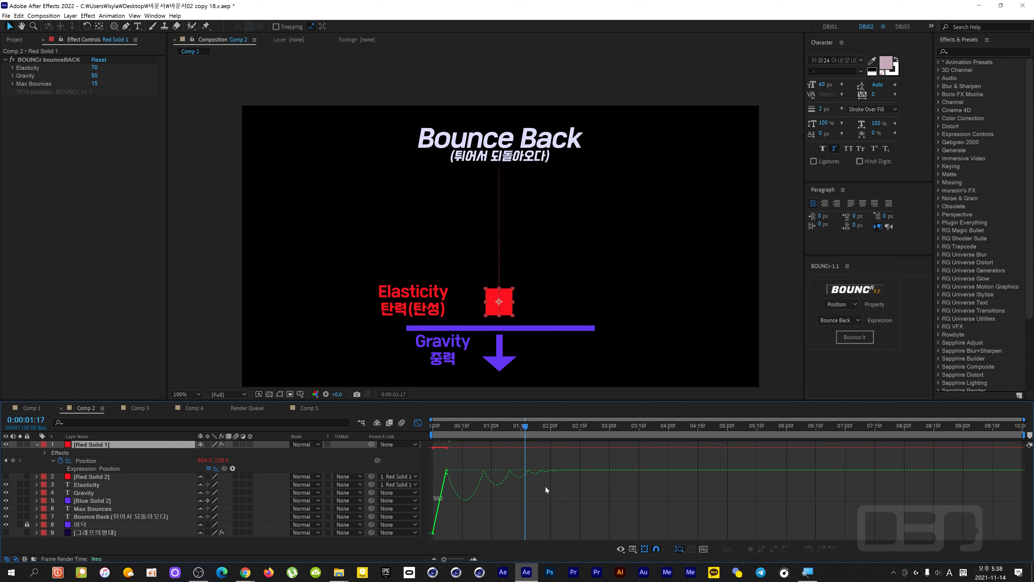
pyautogui.moveTo(520, 431); pyautogui.dragTo(554, 437)
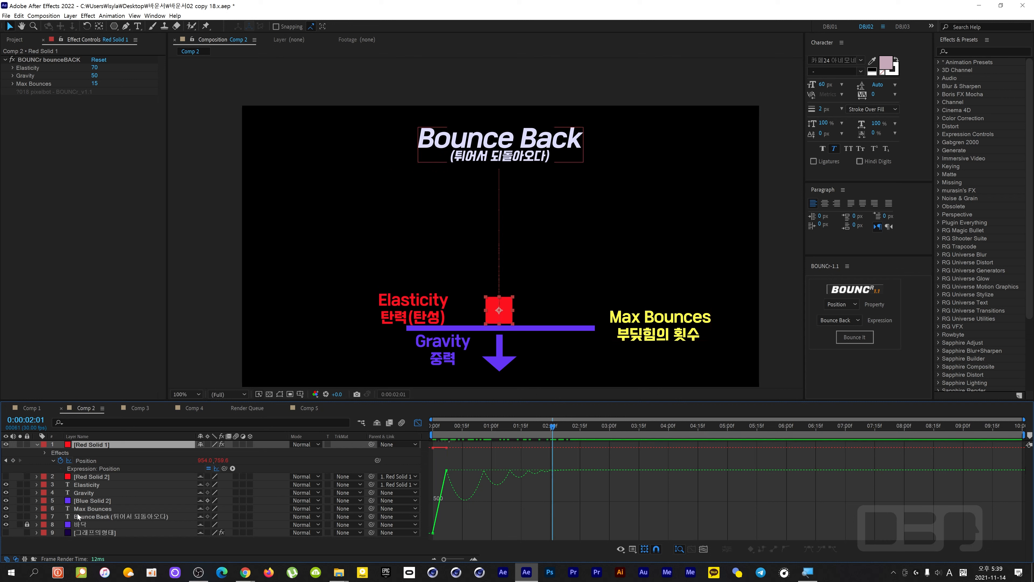
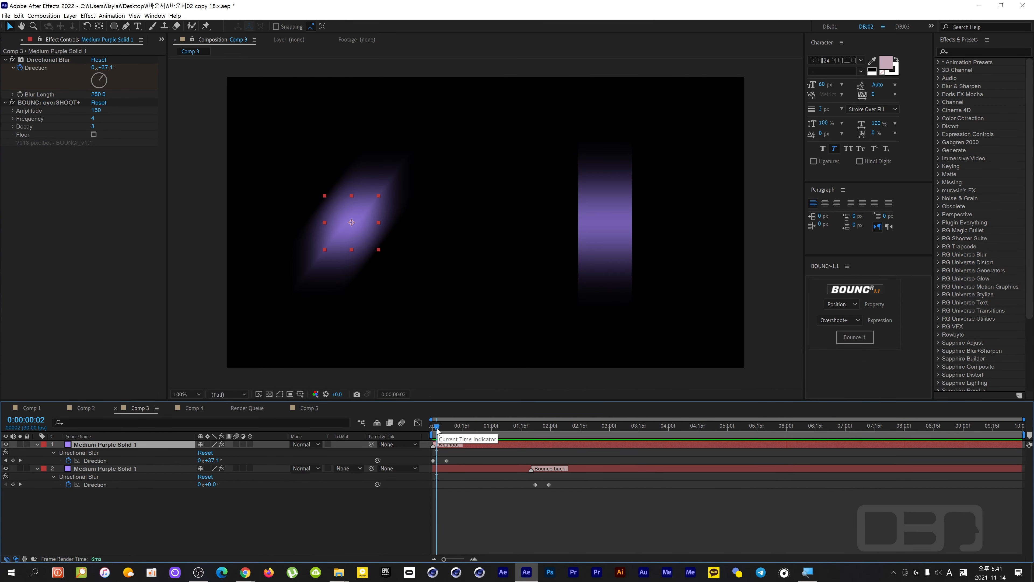
# Preview the Directional Blur direction animations on both purple solids in Comp 3 from the first frame
pyautogui.moveTo(437, 427); pyautogui.dragTo(406, 430)
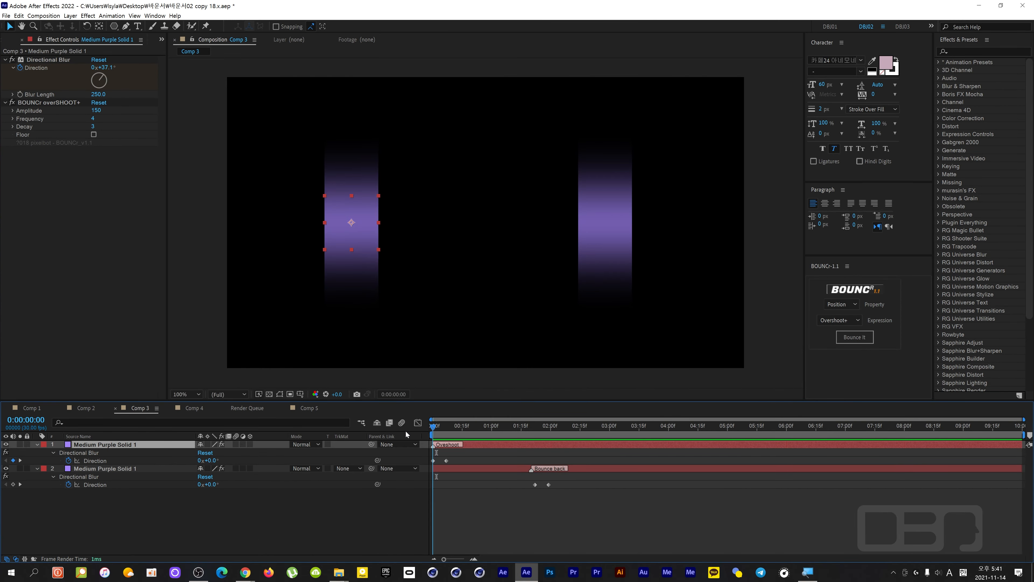
pyautogui.press('space')
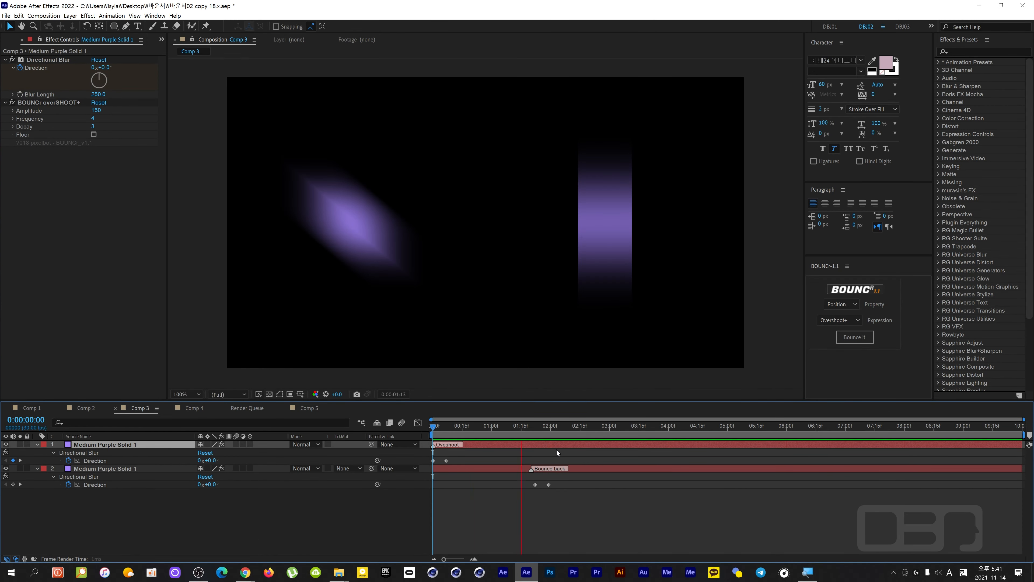
pyautogui.press('space')
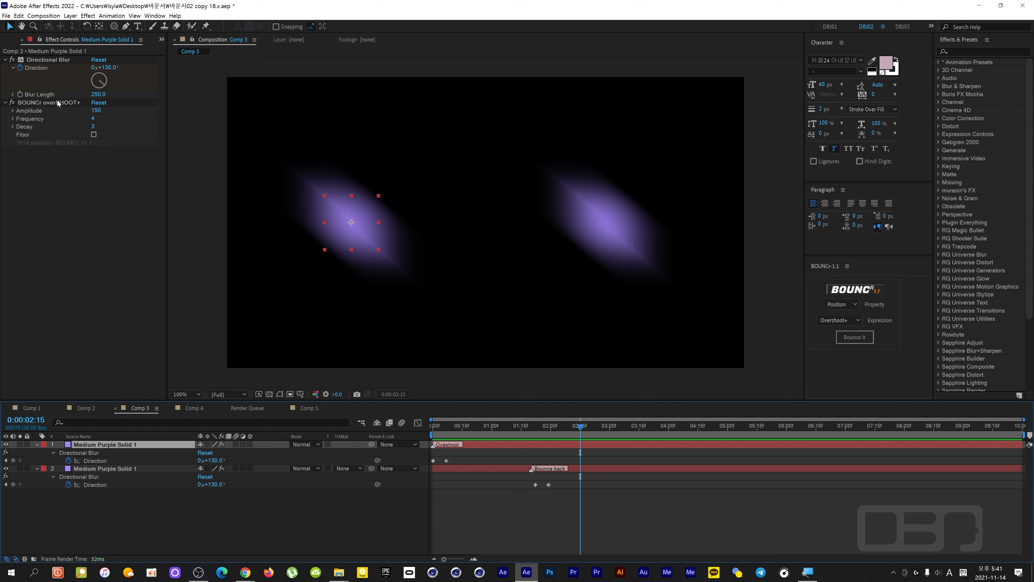
# Delete the BOUNCr overSHOOT+ effect from the first Medium Purple Solid 1 layer and bounceBACK from the second
pyautogui.click(57, 103)
pyautogui.press('Delete')
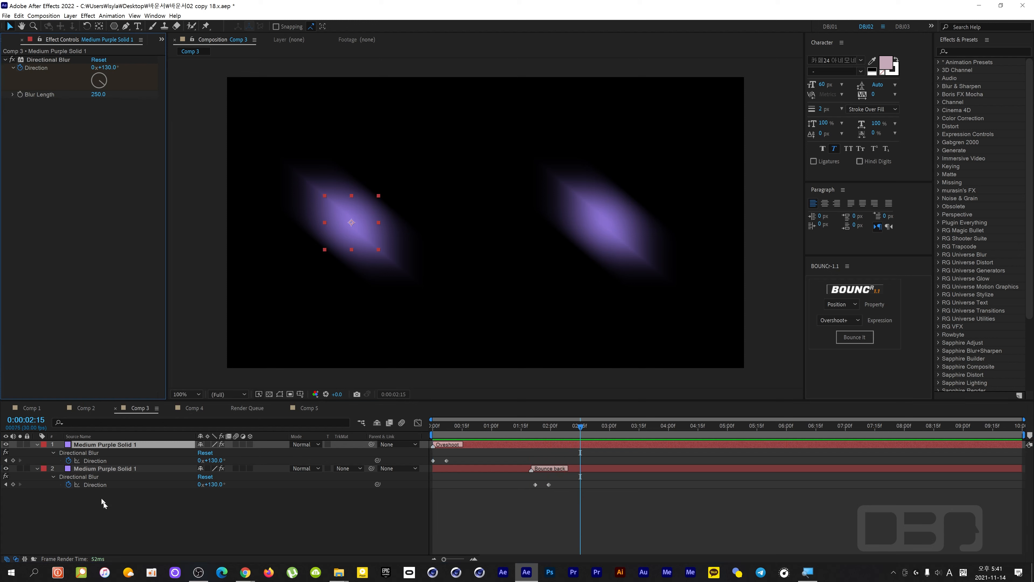
pyautogui.click(114, 470)
pyautogui.click(56, 102)
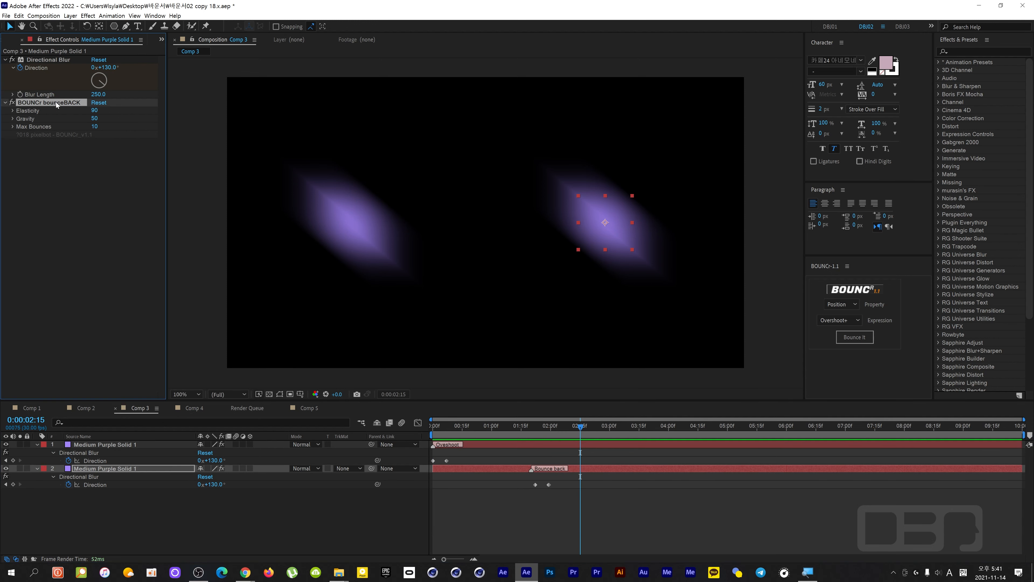
pyautogui.press('Delete')
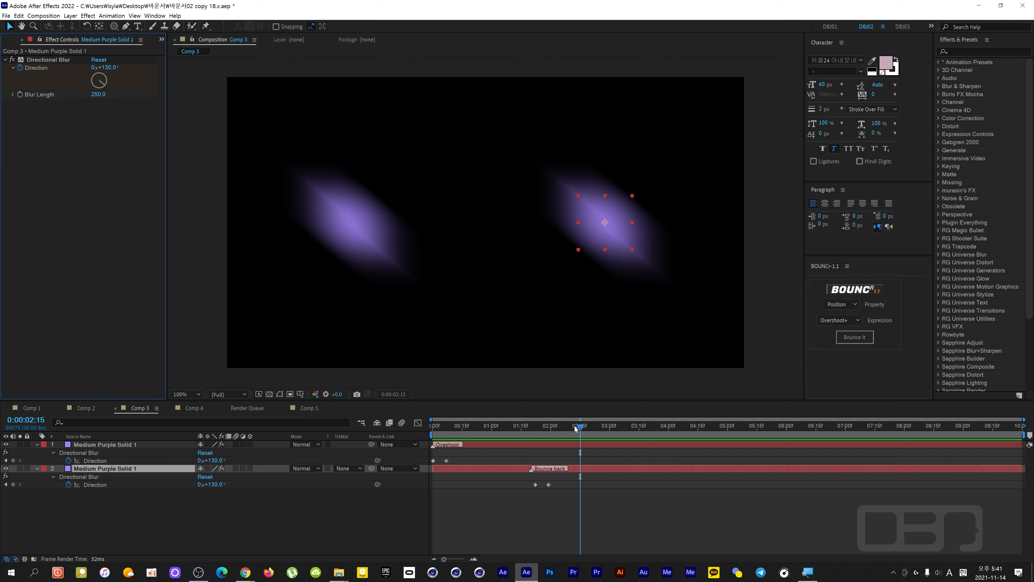
# Play Comp 3 from the first frame to check the blur rotation without the BOUNCr effect controls
pyautogui.moveTo(580, 427); pyautogui.dragTo(432, 426)
pyautogui.press('space')
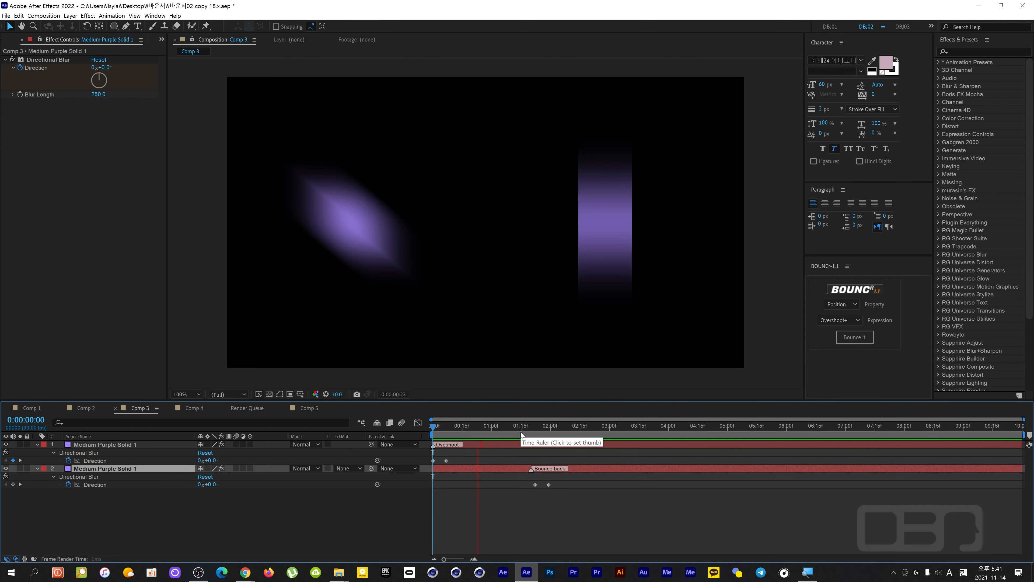
pyautogui.press('space')
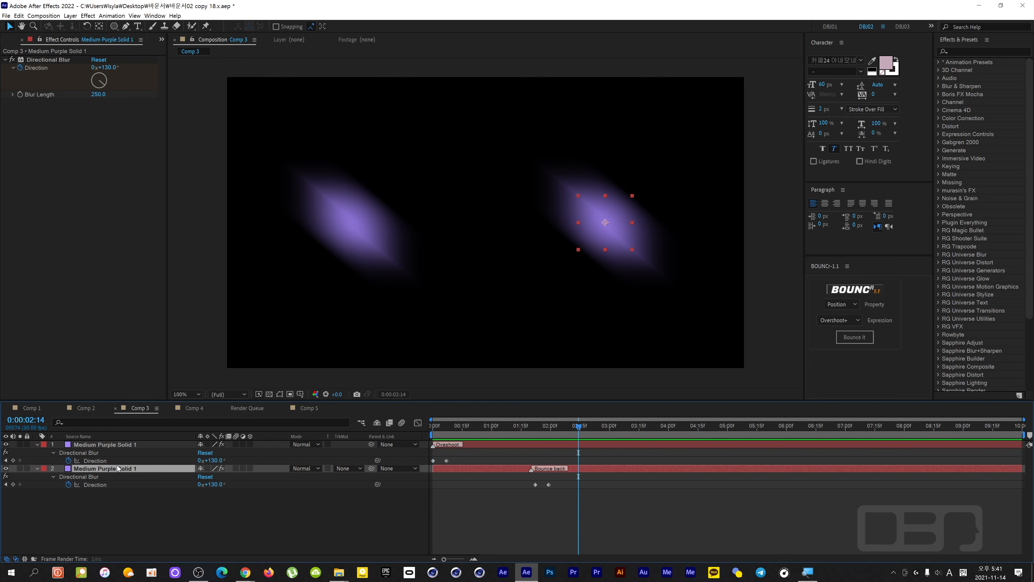
# Correct the comment of the first Medium Purple Solid 1 layer's marker to OverShoot
pyautogui.click(113, 446)
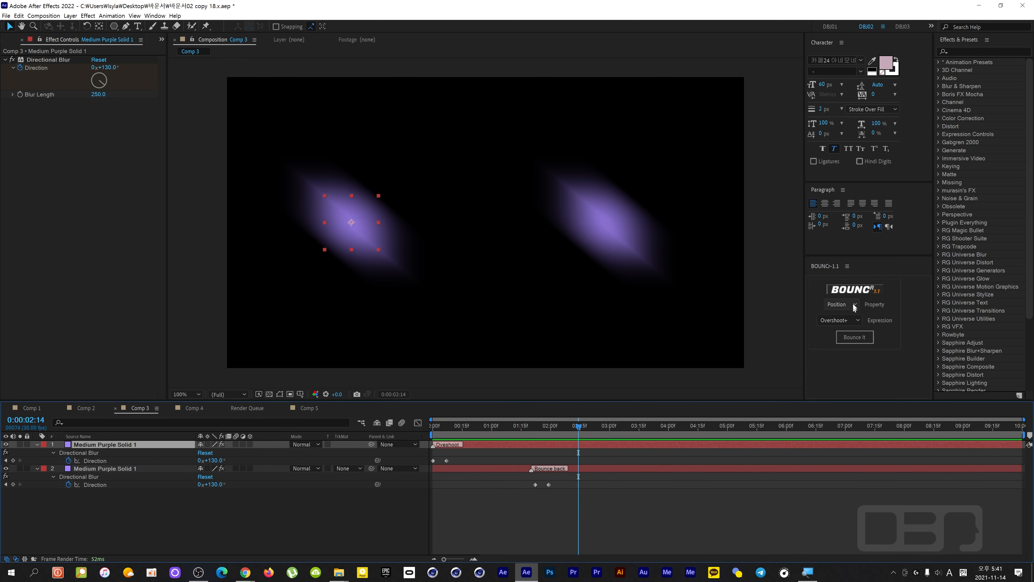
pyautogui.click(852, 304)
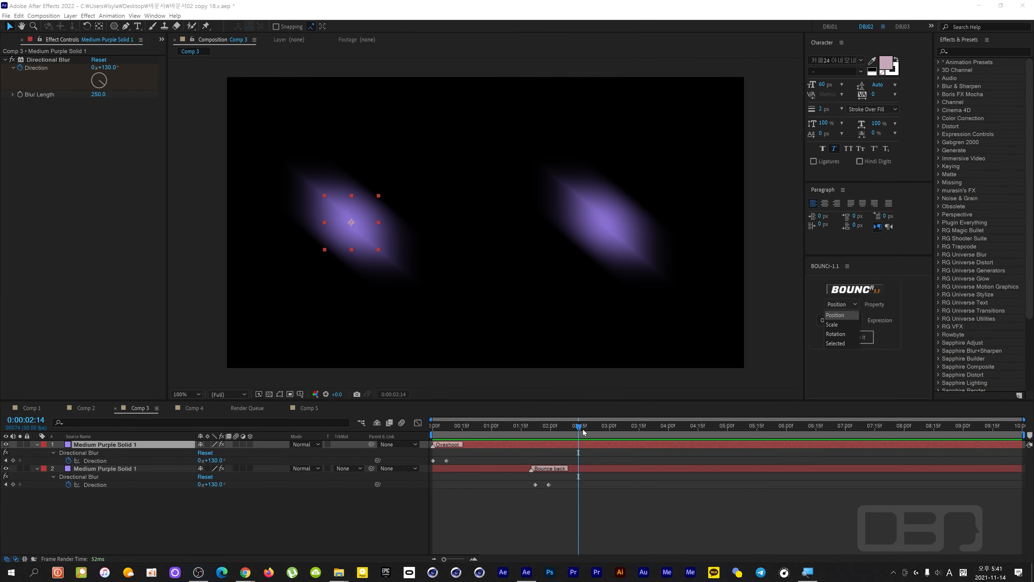
pyautogui.rightClick(434, 445)
pyautogui.click(452, 452)
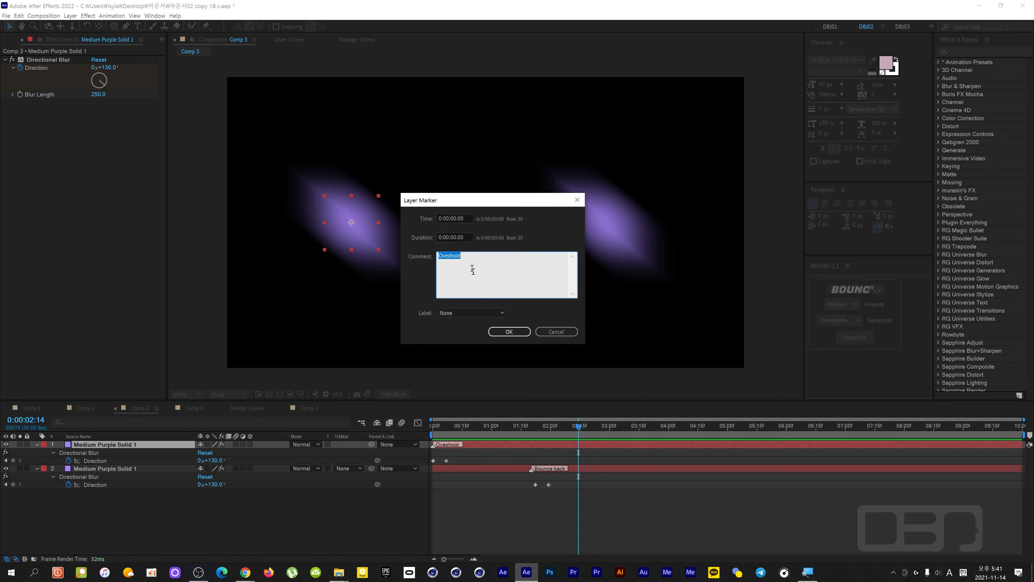
pyautogui.click(452, 255)
pyautogui.press('BackSpace')
pyautogui.write('r')
pyautogui.write('S')
pyautogui.press('Return')
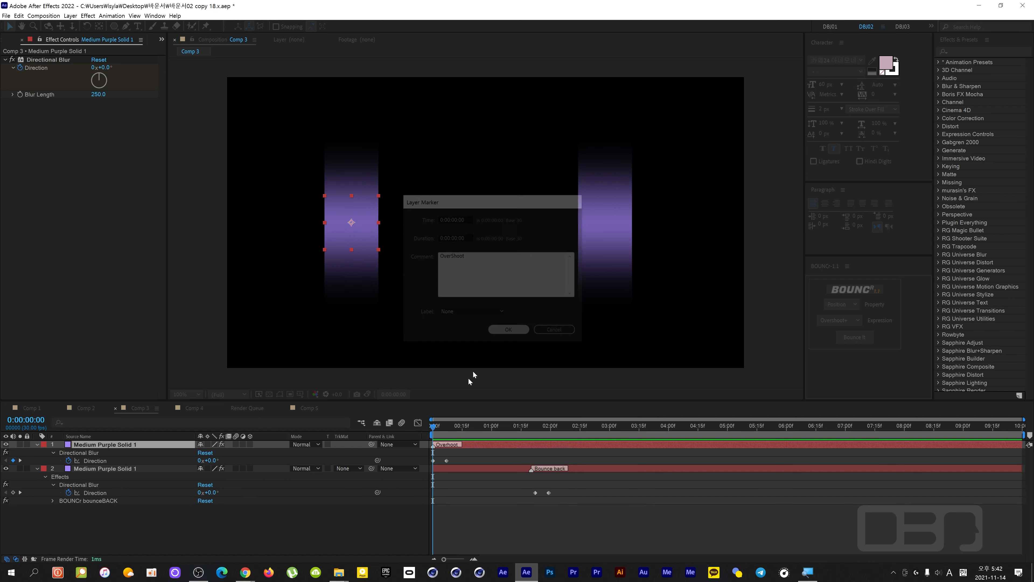
# Preview the plain blur rotation in Comp 3 and return the playhead to the first frame
pyautogui.press('space')
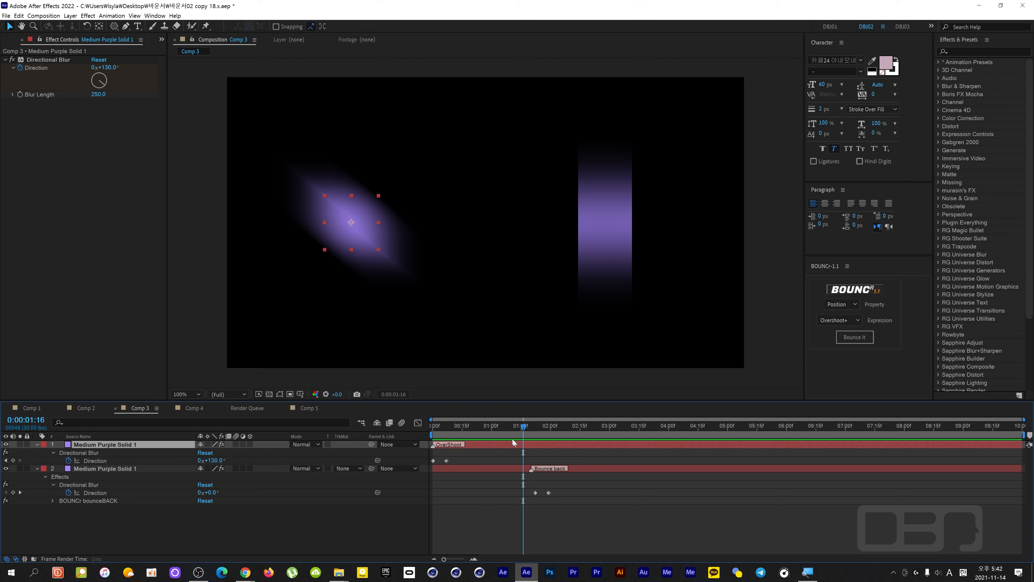
pyautogui.press('space')
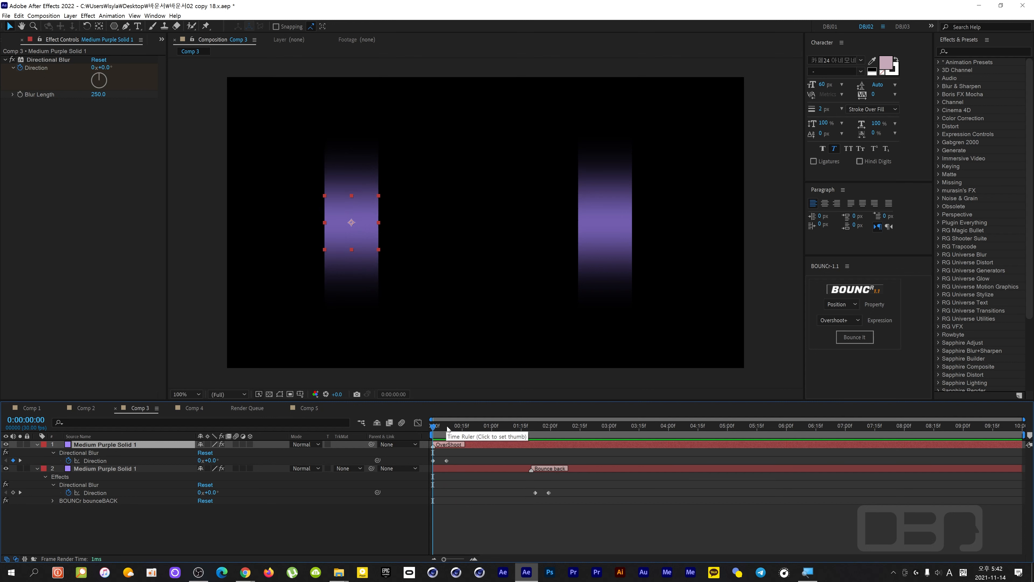
pyautogui.moveTo(438, 429); pyautogui.dragTo(367, 432)
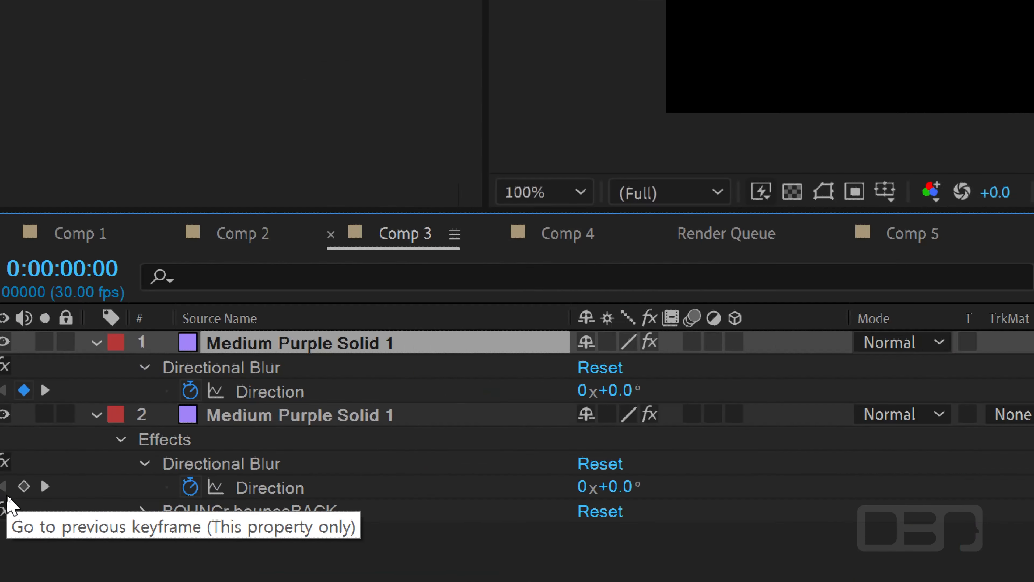
# Apply BOUNCr's Overshoot+ expression to the first solid's Directional Blur Direction, with Property set to Selected
pyautogui.click(288, 392)
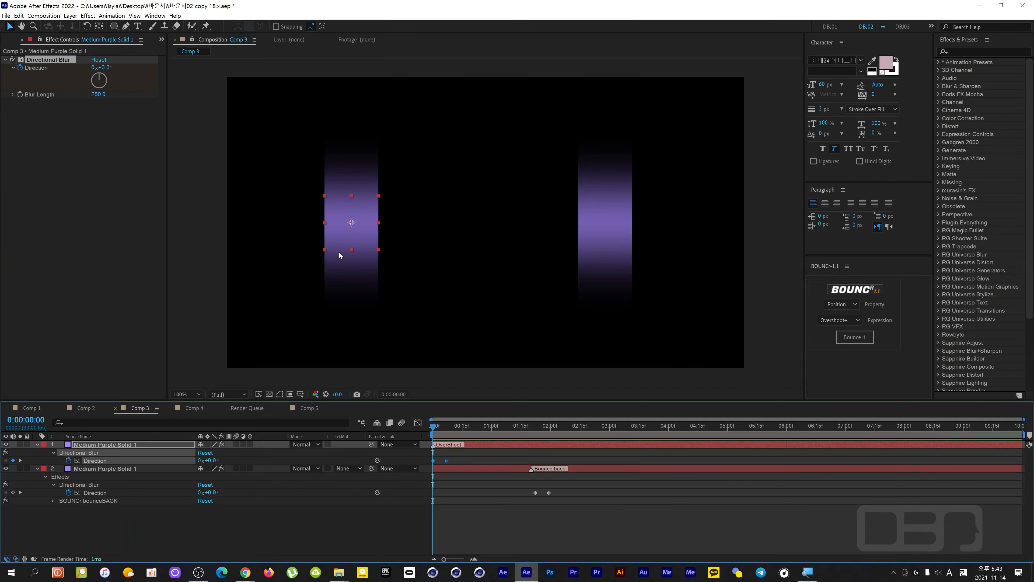
pyautogui.click(848, 303)
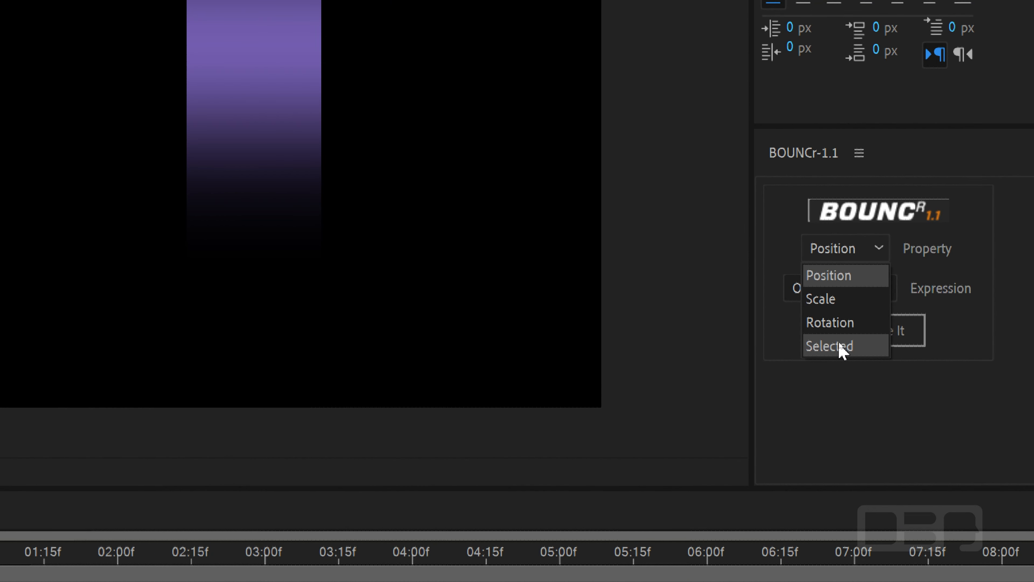
pyautogui.click(845, 346)
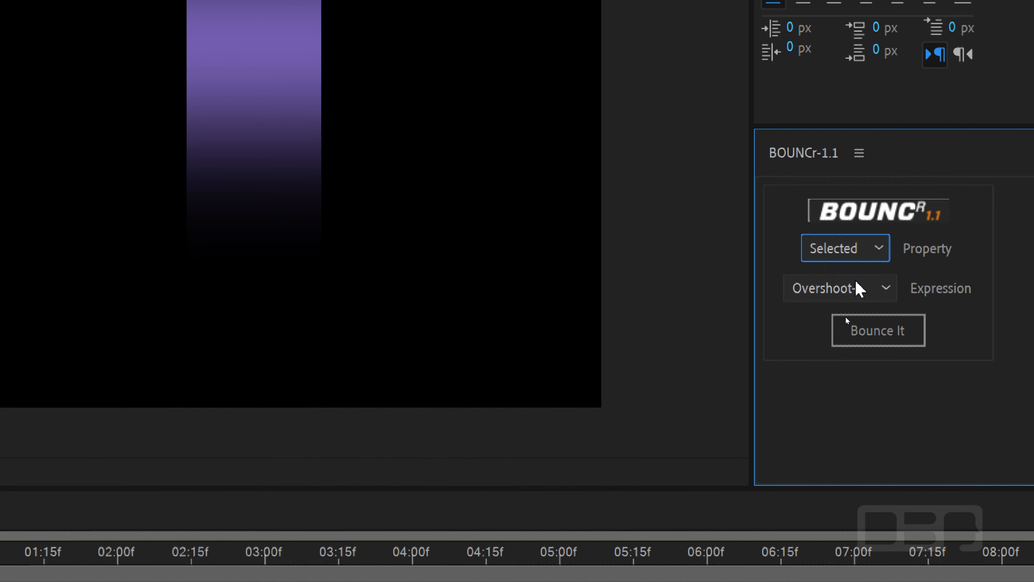
pyautogui.click(860, 347)
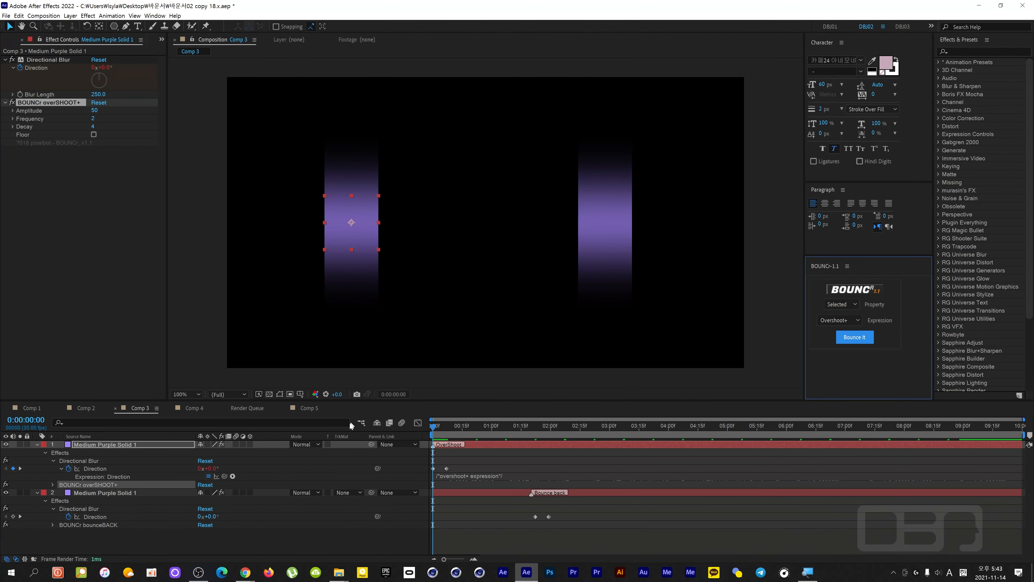
# Play Comp 3 from the first frame to check the overshoot on the first solid's blur direction
pyautogui.moveTo(457, 429); pyautogui.dragTo(408, 430)
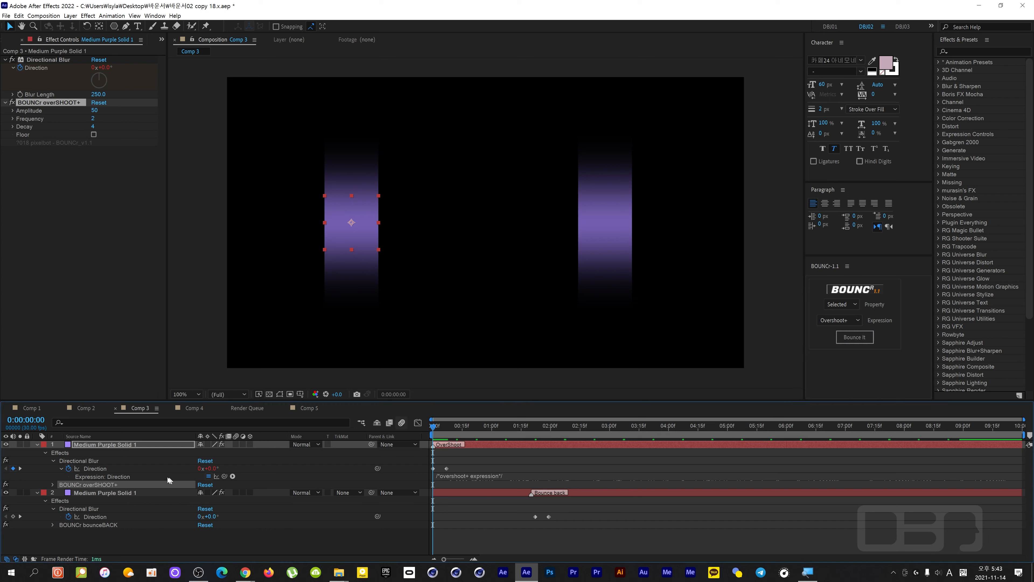
pyautogui.click(100, 468)
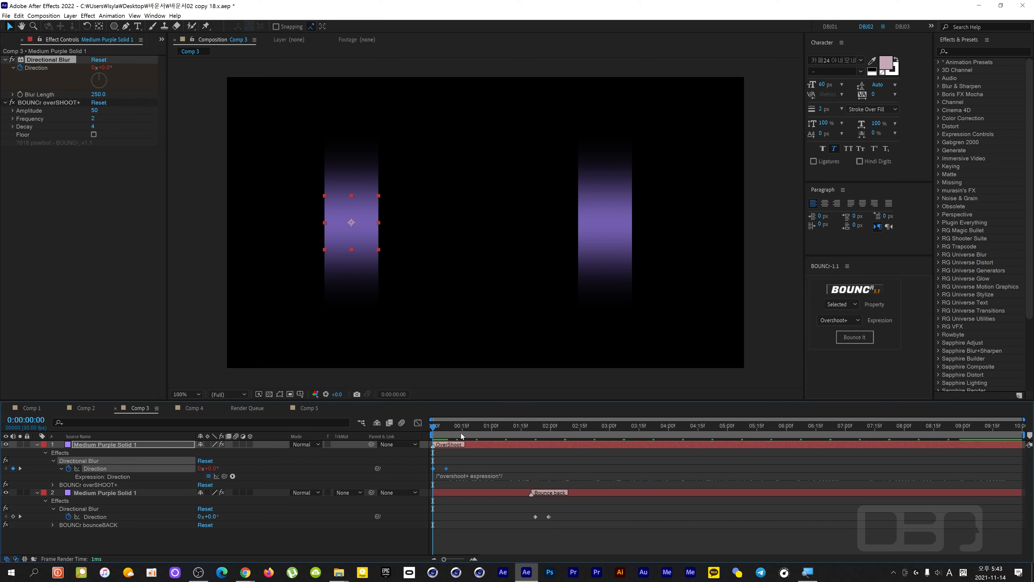
pyautogui.press('space')
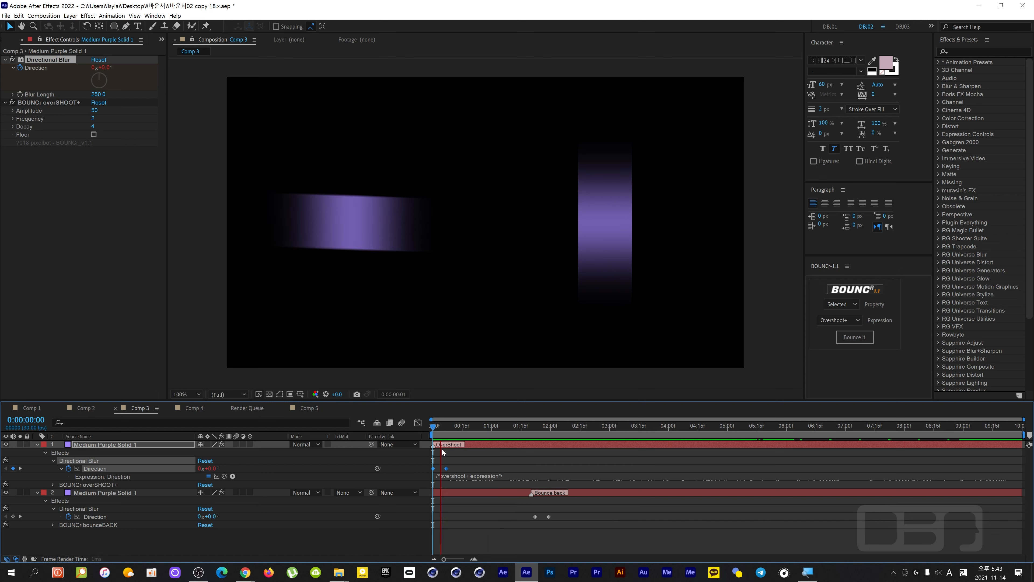
pyautogui.press('space')
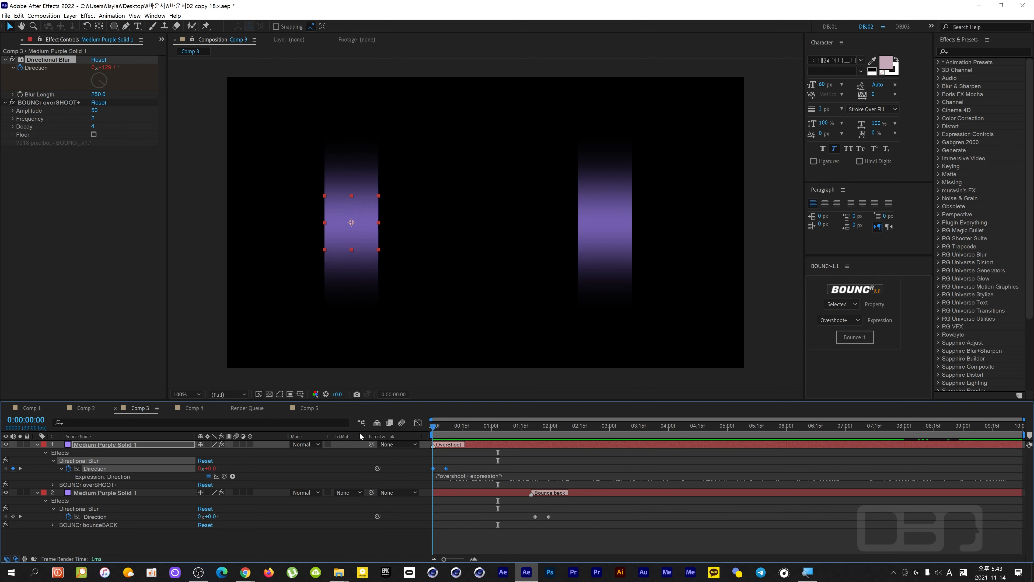
# Apply BOUNCr's Bounce Back expression to the second solid's Directional Blur Direction, with Property set to Selected
pyautogui.click(95, 517)
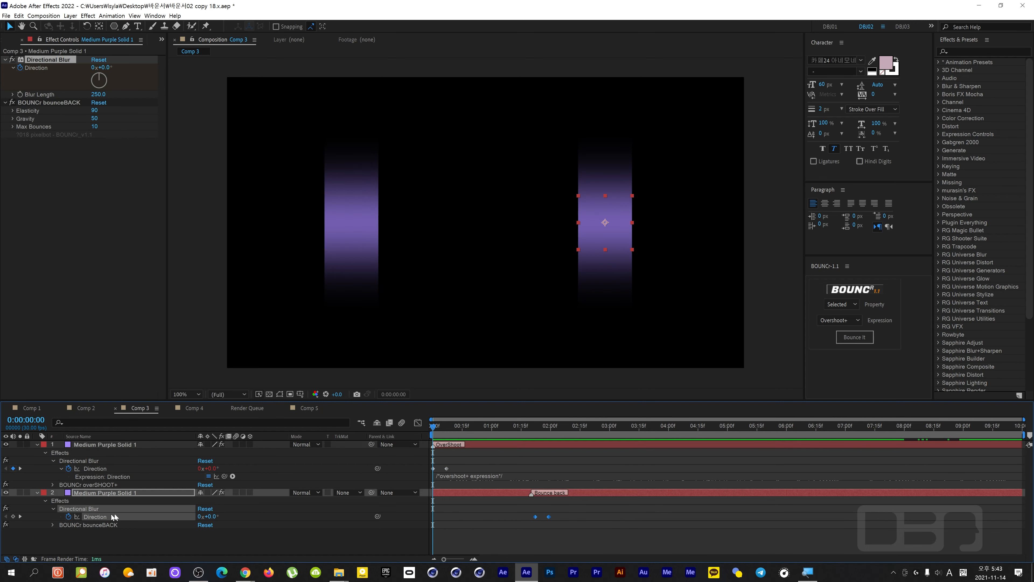
pyautogui.click(837, 320)
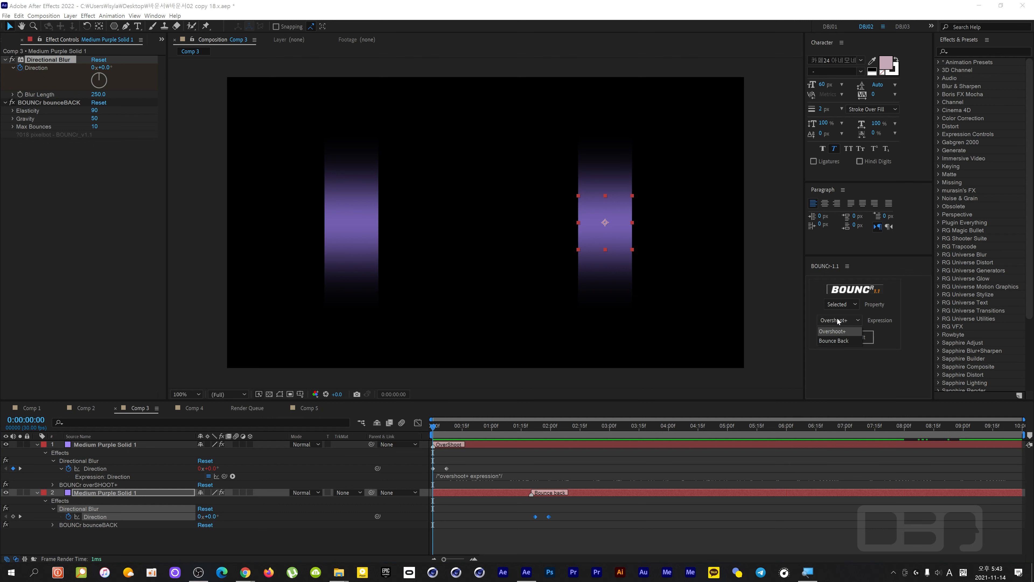
pyautogui.click(841, 339)
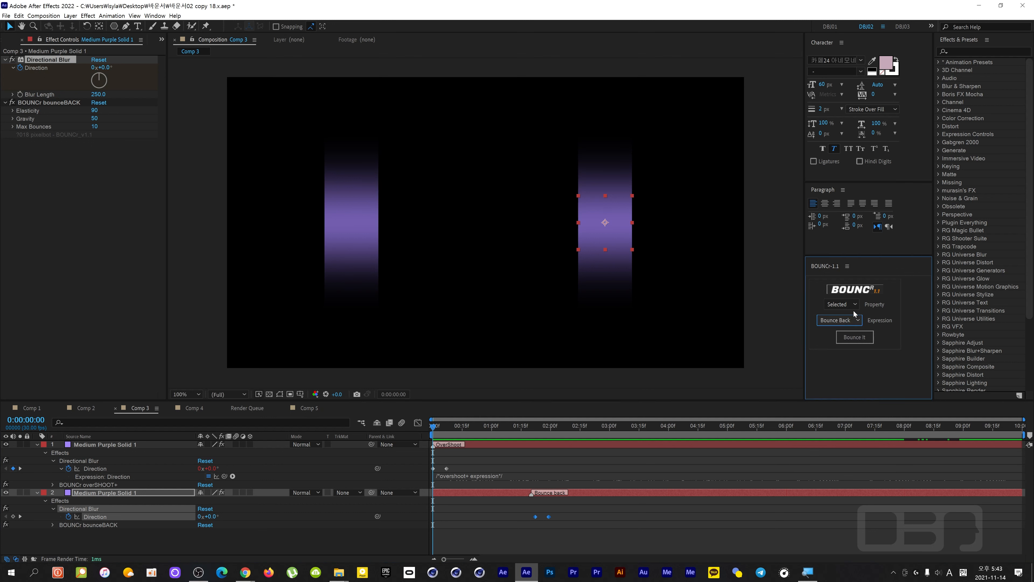
pyautogui.click(103, 518)
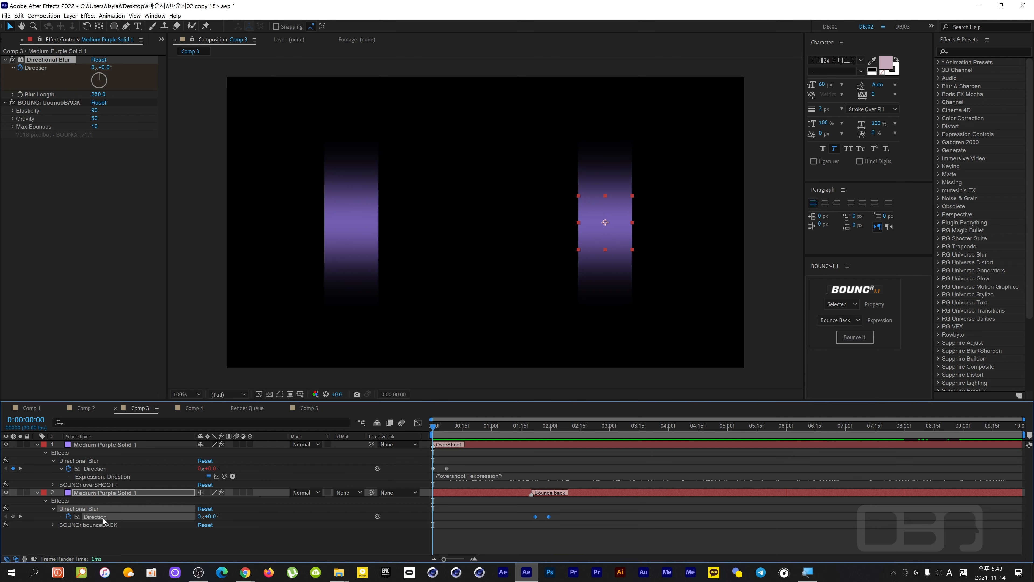
pyautogui.click(111, 537)
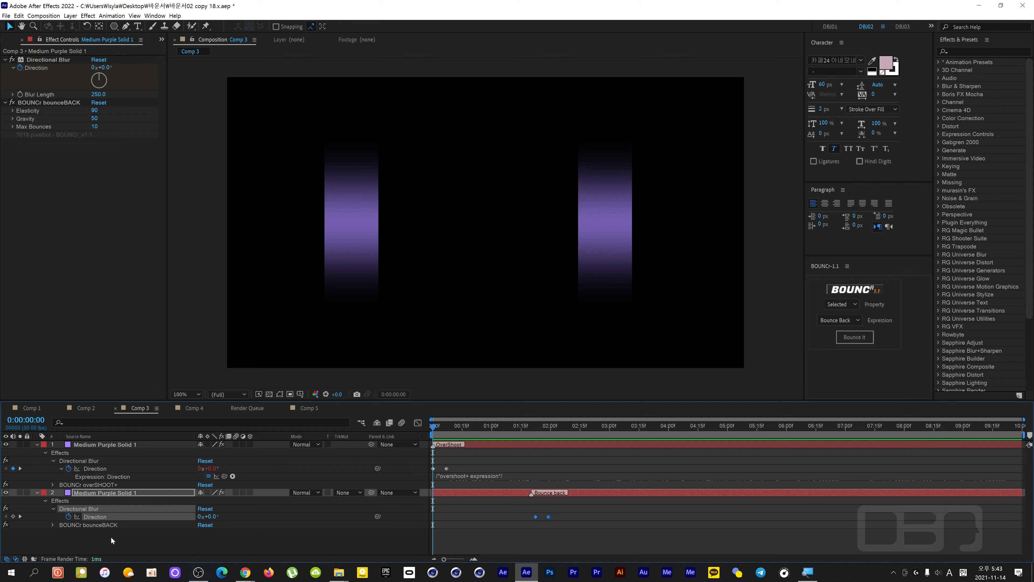
pyautogui.click(96, 518)
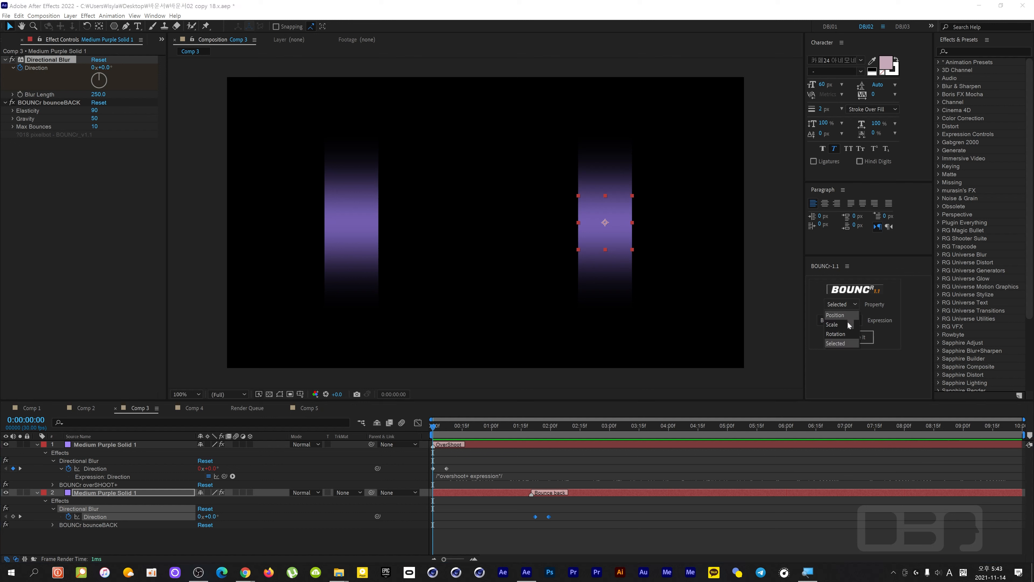
pyautogui.click(852, 320)
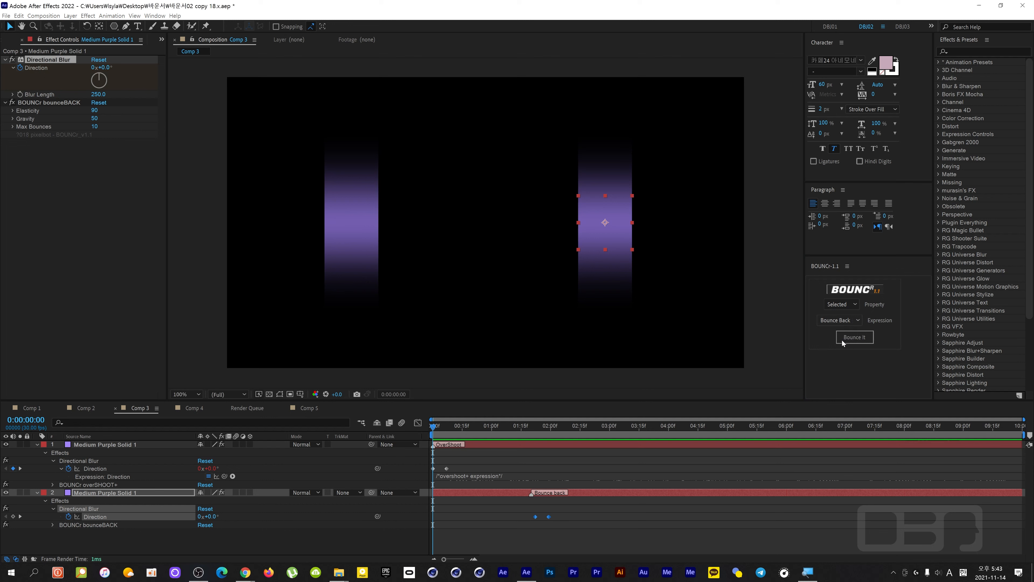
pyautogui.click(842, 341)
pyautogui.click(856, 338)
# Replay Comp 3 from the first frame to compare the Overshoot+ and Bounce Back blur directions on both solids
pyautogui.click(359, 432)
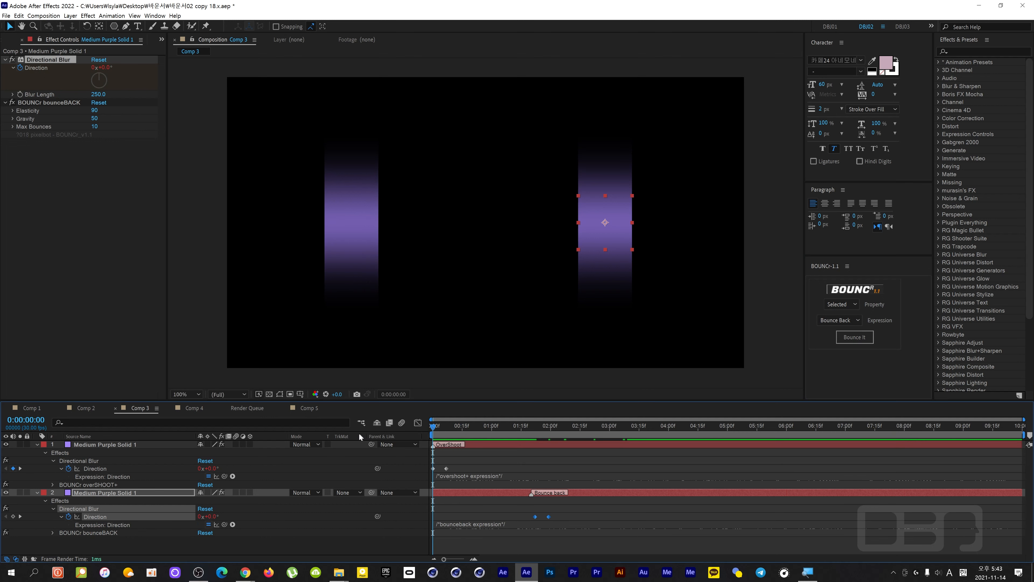
pyautogui.press('space')
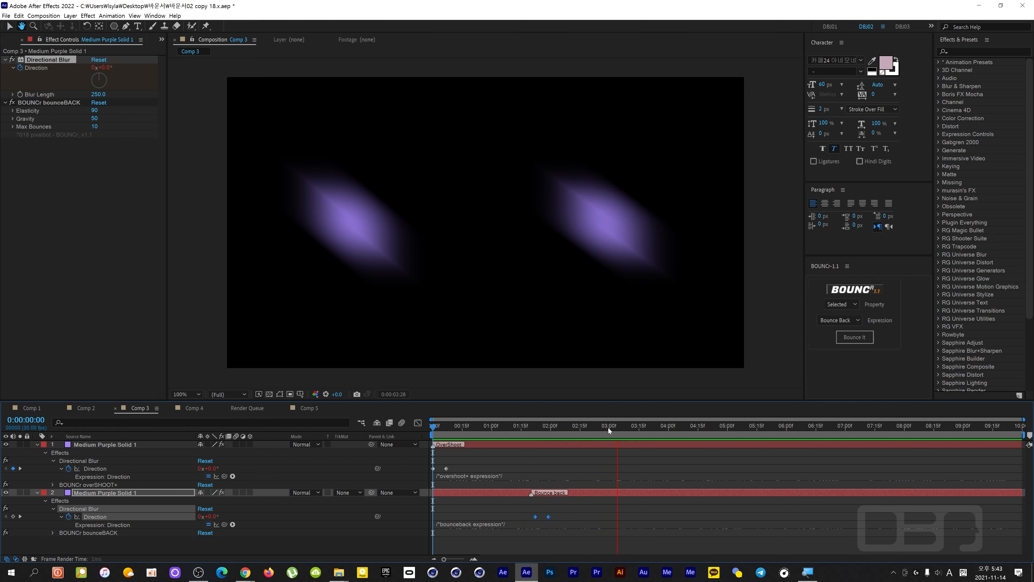
pyautogui.press('space')
pyautogui.press('space')
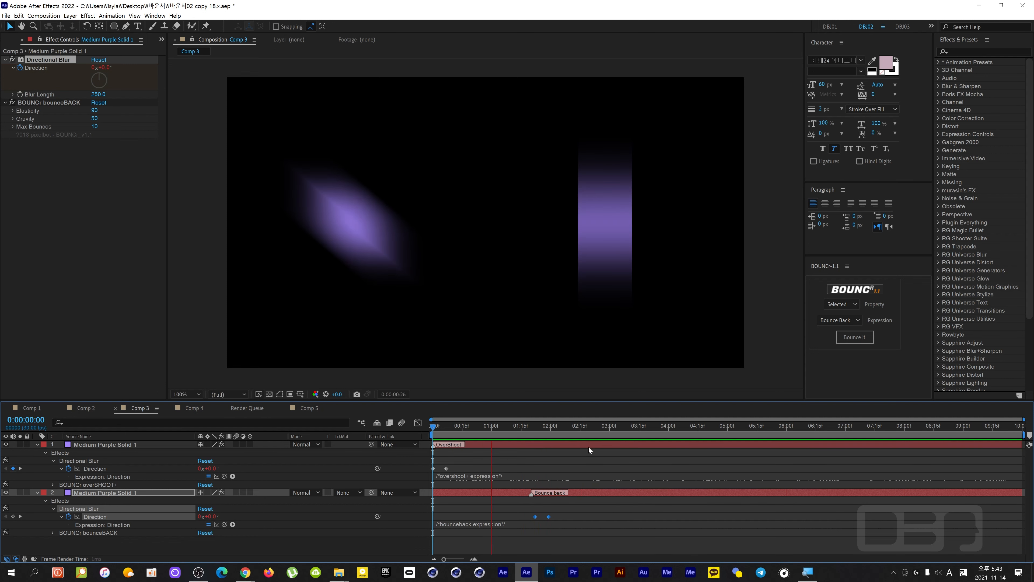
pyautogui.press('space')
pyautogui.press('space')
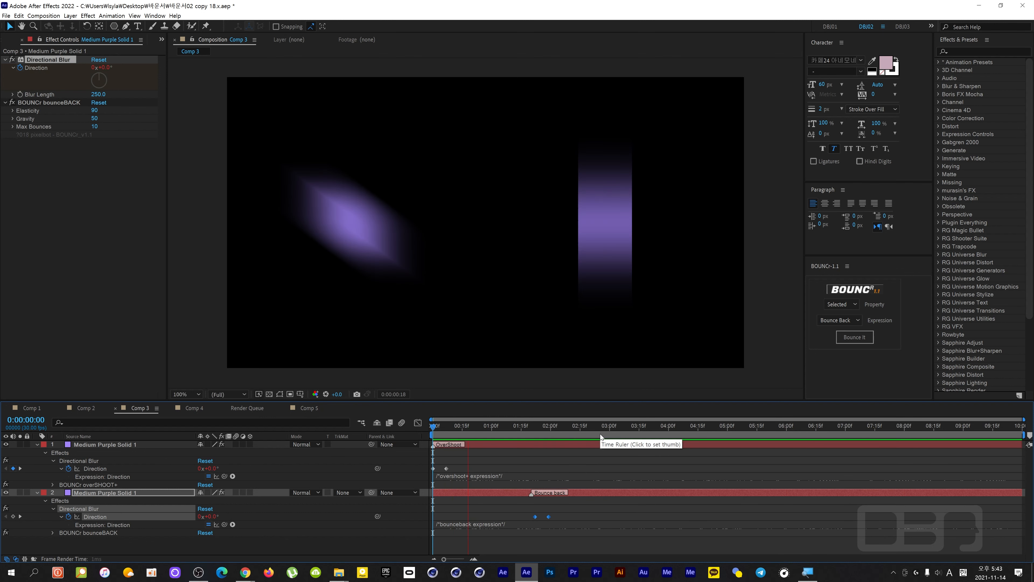
pyautogui.press('space')
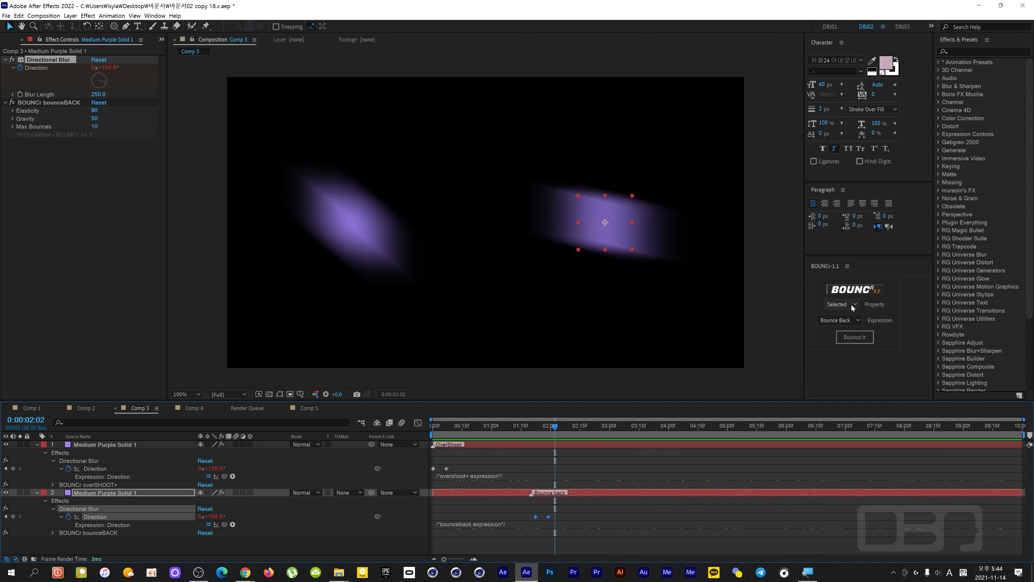
pyautogui.click(851, 304)
pyautogui.click(842, 345)
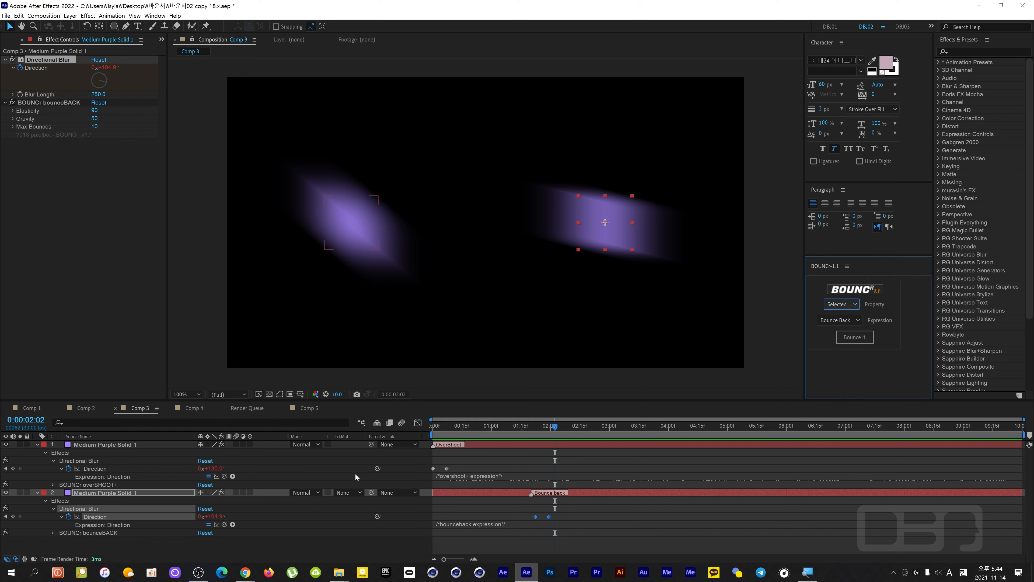
pyautogui.click(316, 472)
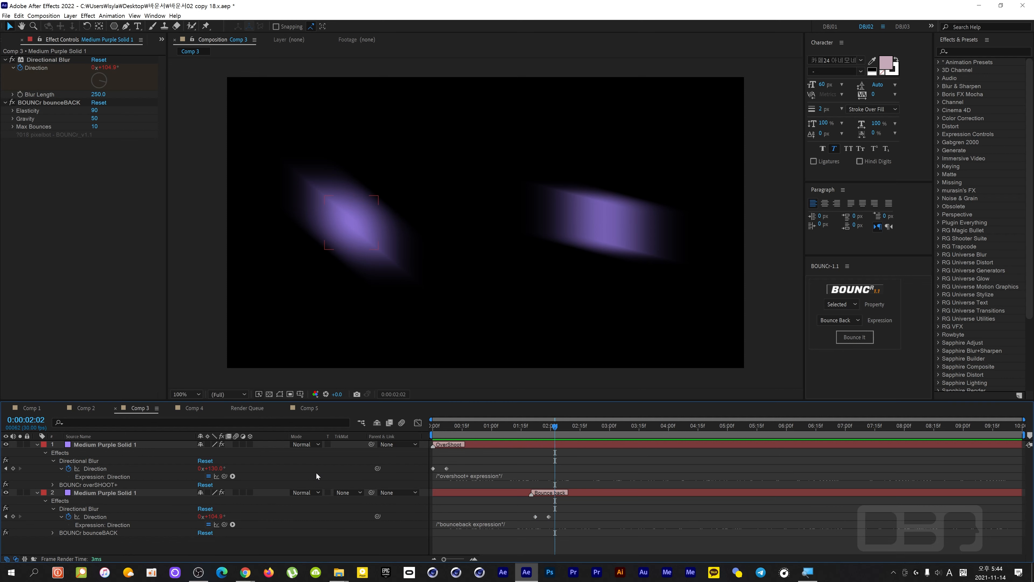
# Open Comp 4, select the Path Text OverShoot+ layer, and preview its First Margin animation
pyautogui.click(193, 408)
pyautogui.click(127, 445)
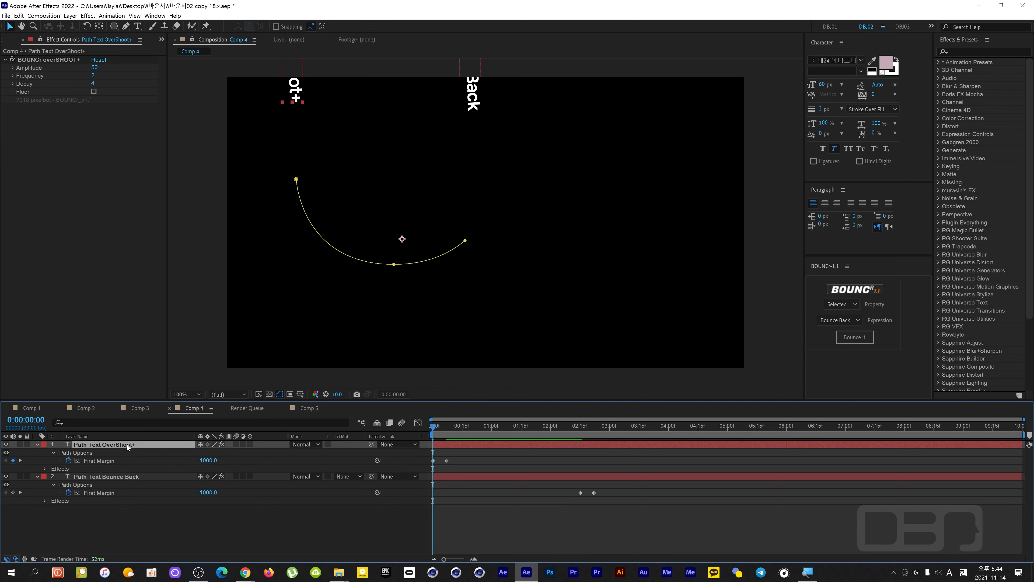
pyautogui.press('space')
pyautogui.press('space')
pyautogui.press('space')
pyautogui.press('space')
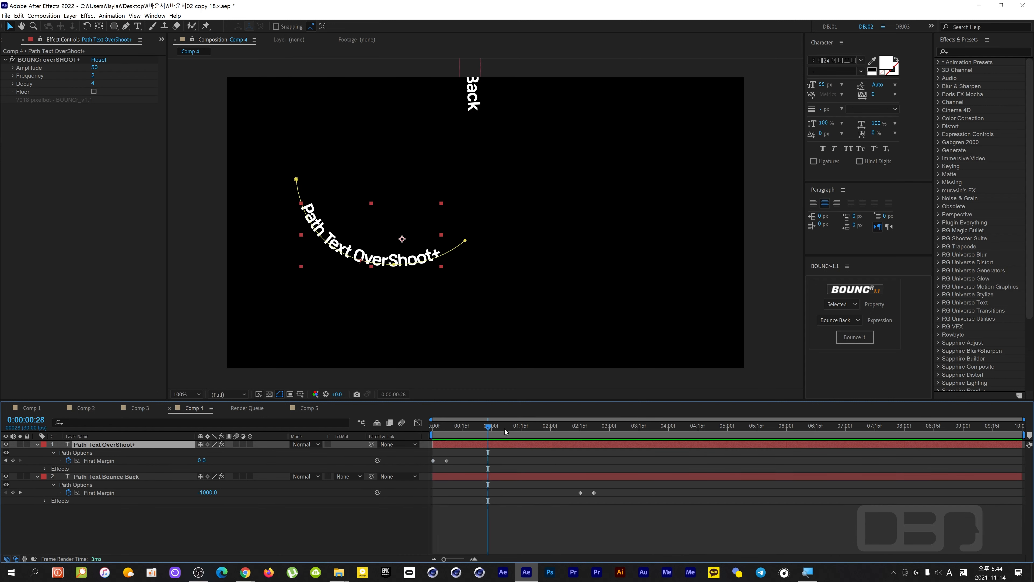
pyautogui.press('space')
# Replay Comp 4 from the first frame to examine how both path texts move along their curves
pyautogui.moveTo(631, 434); pyautogui.dragTo(346, 433)
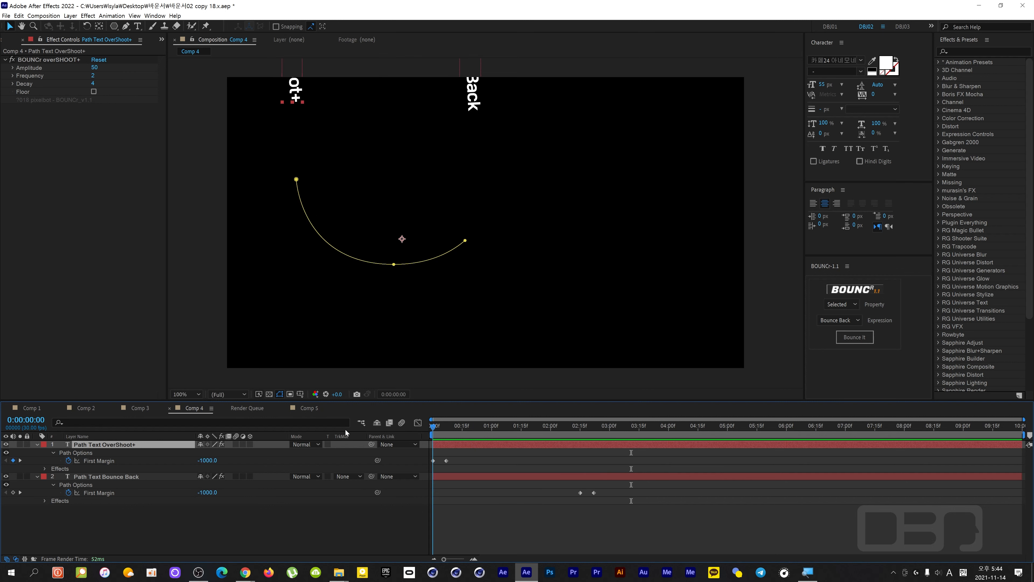
pyautogui.press('space')
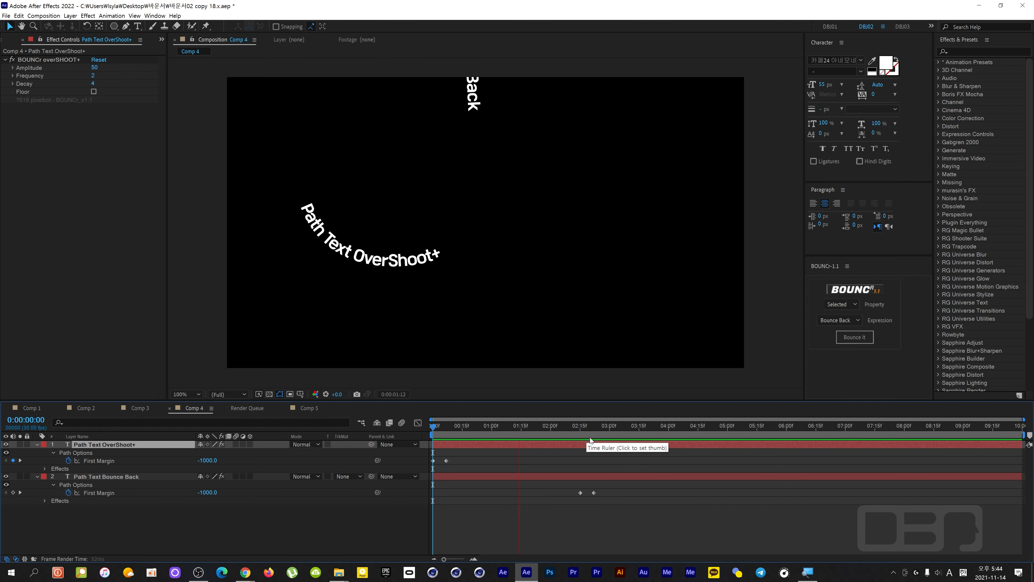
pyautogui.press('space')
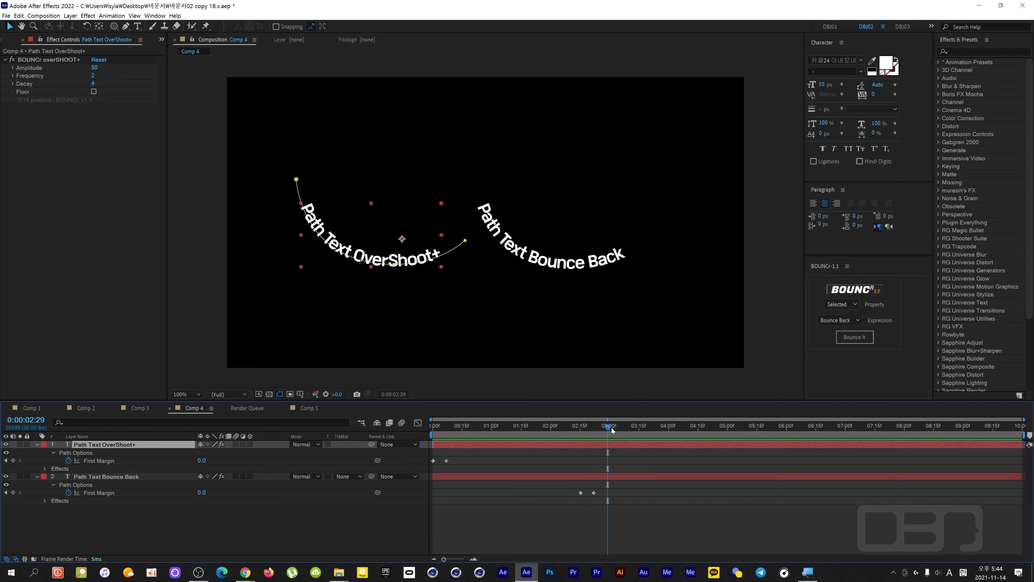
pyautogui.moveTo(440, 431); pyautogui.dragTo(392, 448)
pyautogui.press('space')
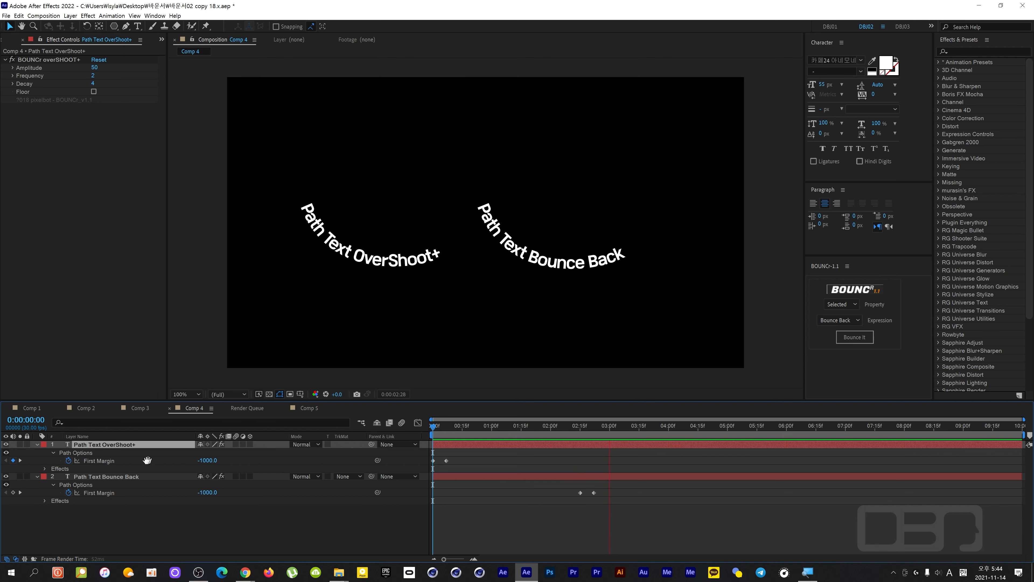
# Apply BOUNCr's Overshoot+ expression to Path Text OverShoot+'s First Margin, with Property set to Selected
pyautogui.press('space')
pyautogui.click(109, 461)
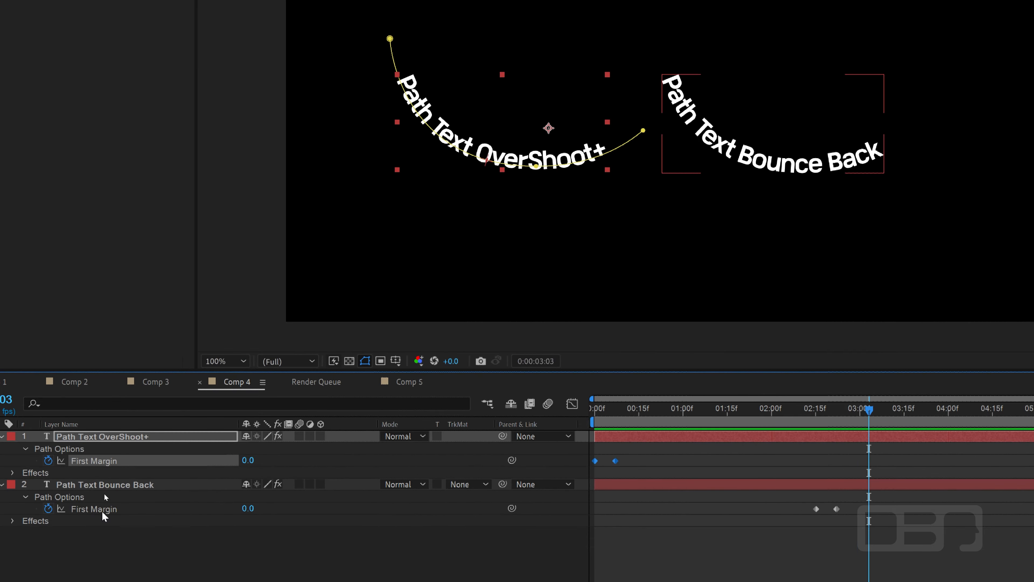
pyautogui.click(102, 511)
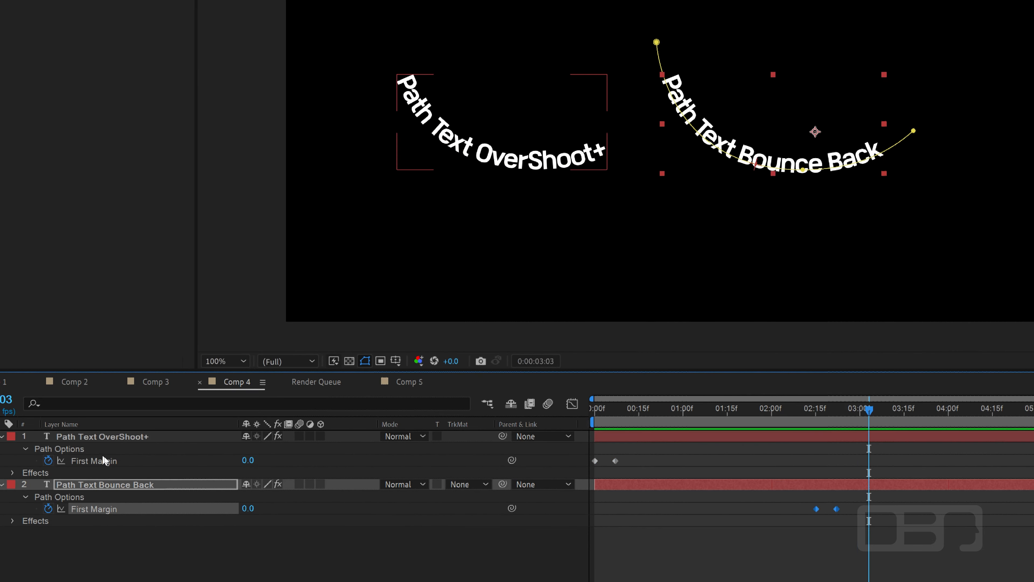
pyautogui.click(103, 461)
pyautogui.click(100, 509)
pyautogui.click(104, 462)
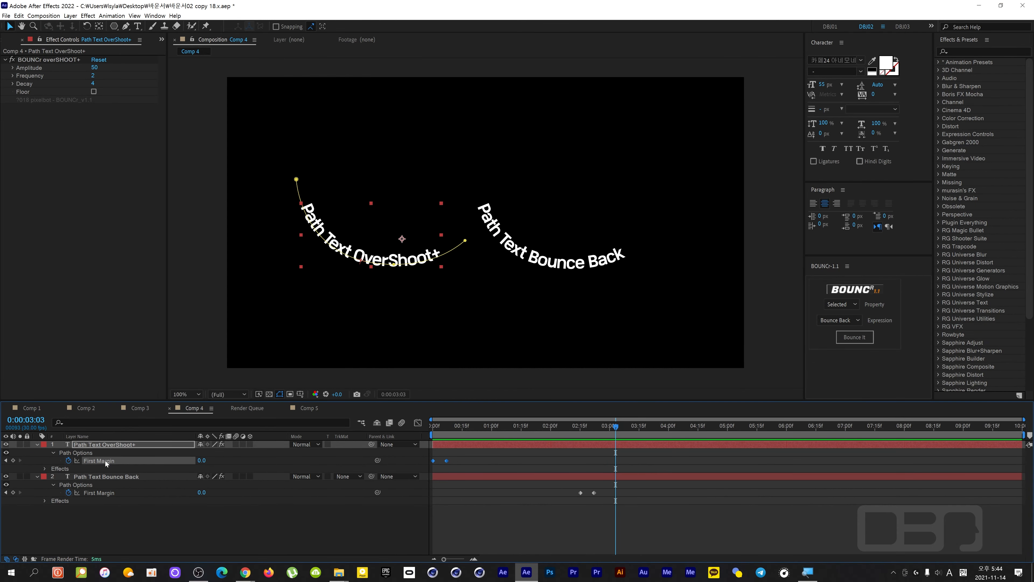
pyautogui.click(105, 492)
pyautogui.click(105, 461)
pyautogui.click(855, 319)
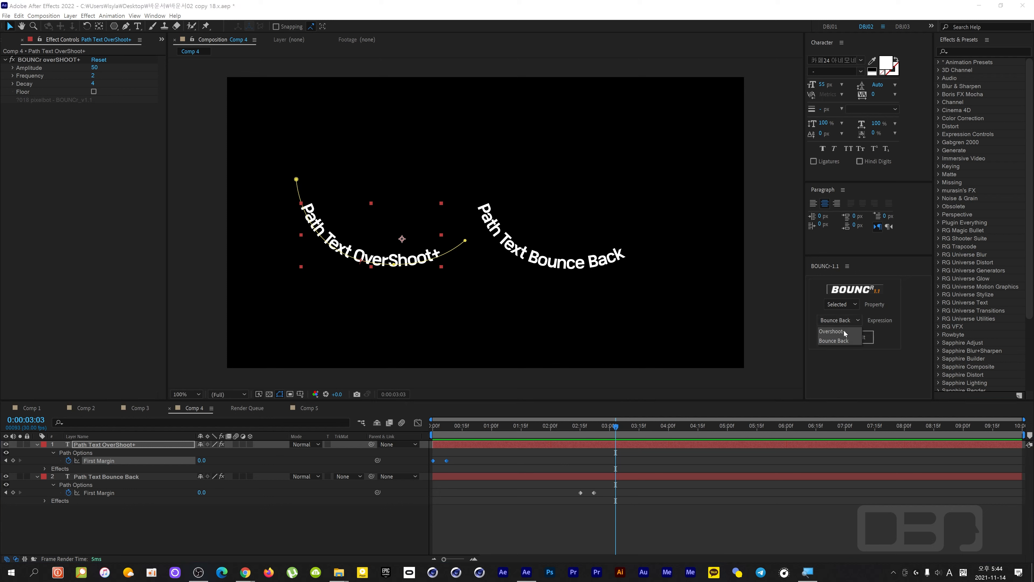
pyautogui.click(839, 338)
pyautogui.click(854, 337)
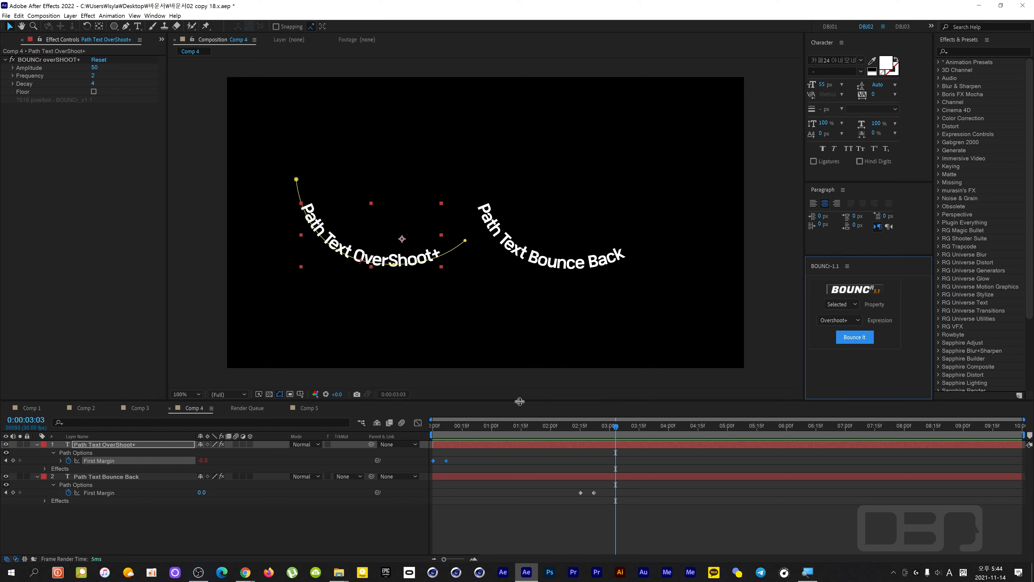
# Apply BOUNCr's Bounce Back expression to the First Margin of the Path Text Bounce Back layer
pyautogui.click(100, 493)
pyautogui.click(848, 321)
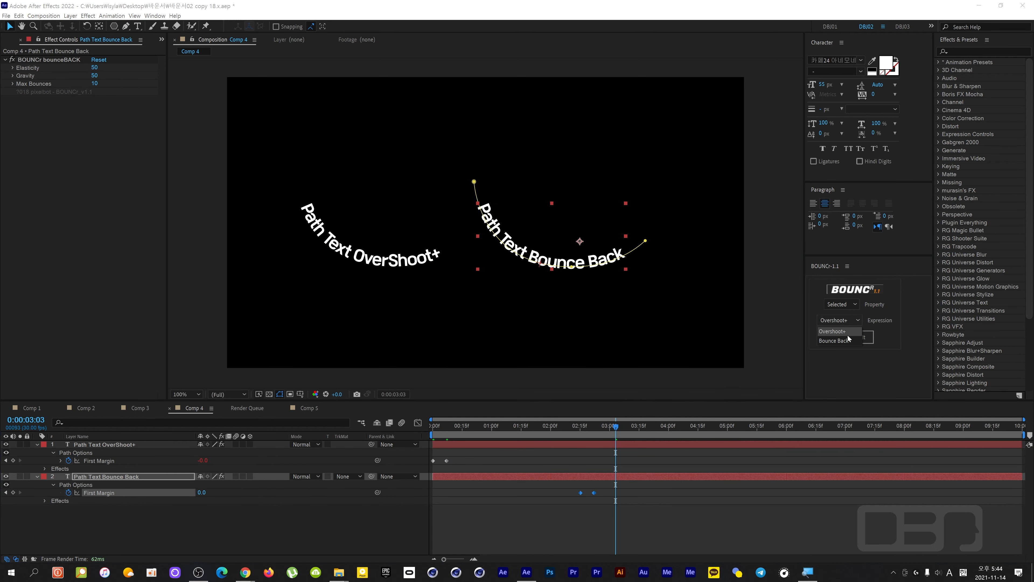
pyautogui.click(848, 338)
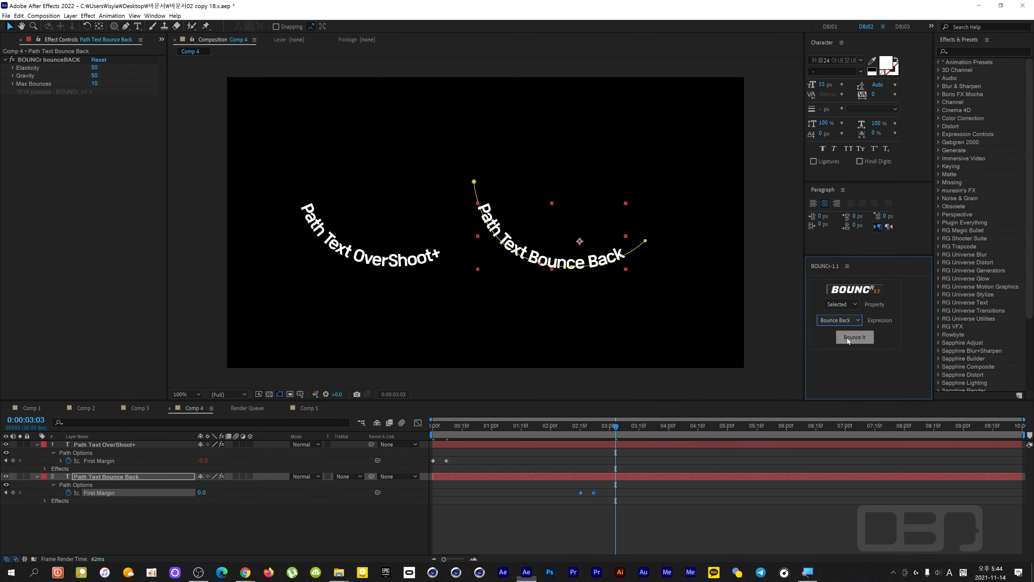
pyautogui.click(862, 338)
# Replay Comp 4 from the first frame to compare the Overshoot+ and Bounce Back motion of both path texts
pyautogui.moveTo(612, 428); pyautogui.dragTo(457, 427)
pyautogui.press('Home')
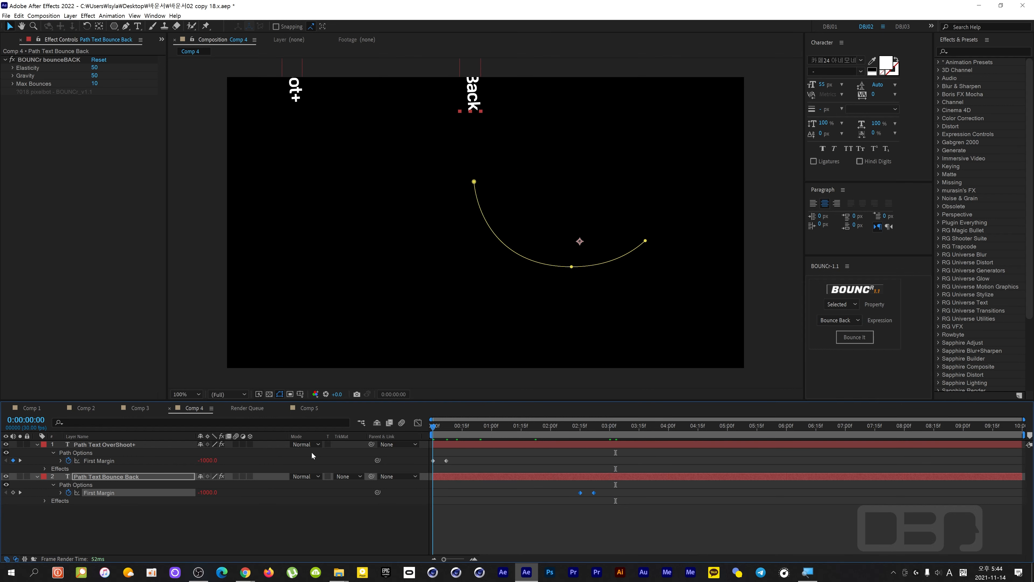
pyautogui.press('space')
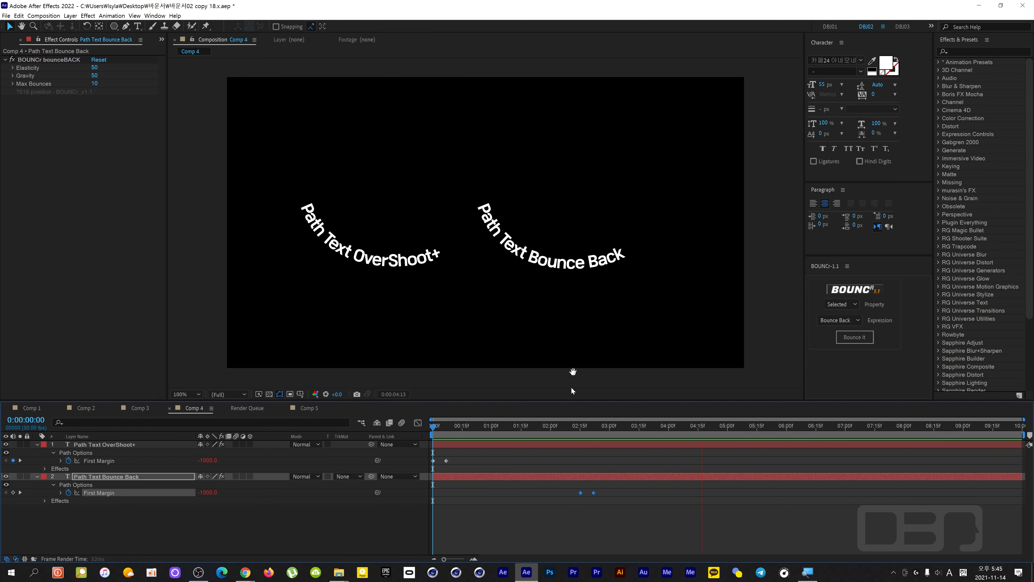
pyautogui.press('space')
pyautogui.moveTo(580, 428); pyautogui.dragTo(485, 430)
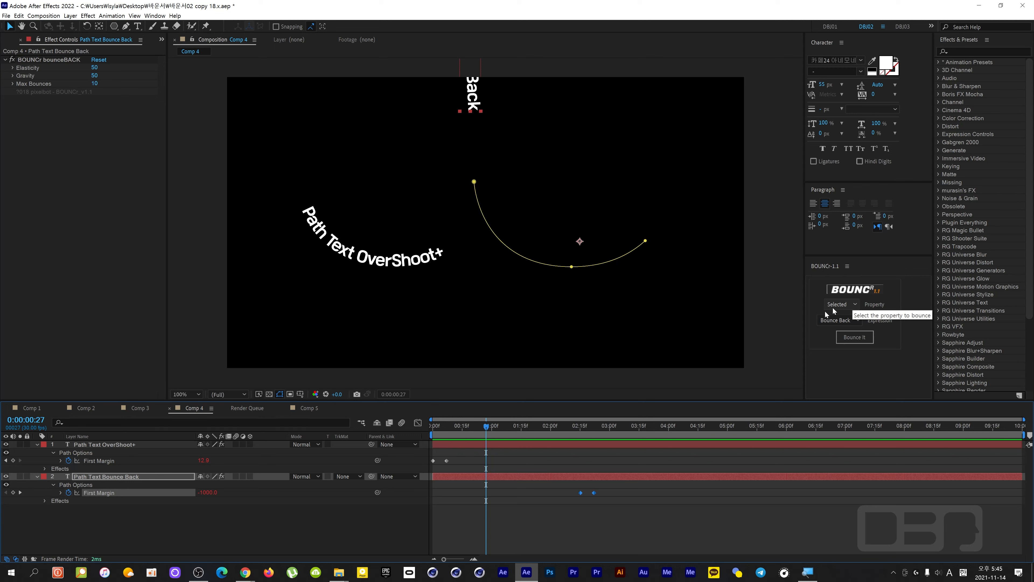
pyautogui.moveTo(488, 430); pyautogui.dragTo(433, 430)
pyautogui.press('space')
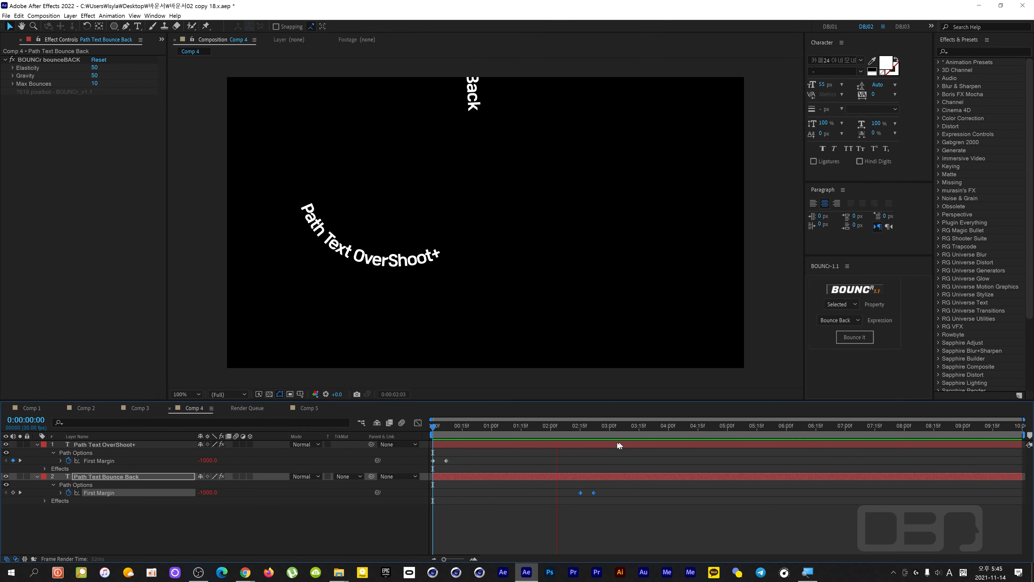
pyautogui.click(606, 451)
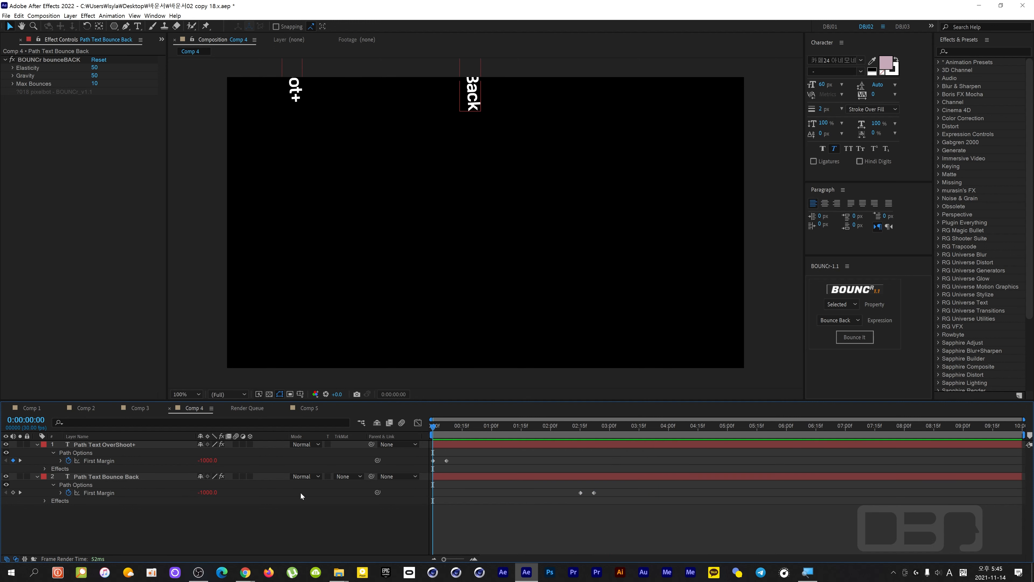
pyautogui.press('space')
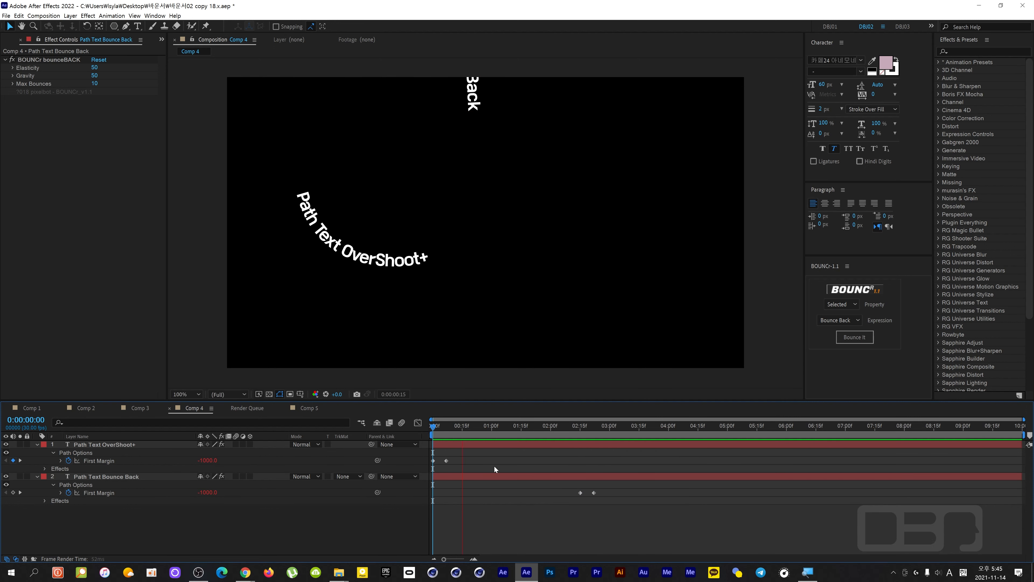
# Open Comp 5 and replay the arrow animation from the first frame to examine its rotation after it stops moving
pyautogui.click(309, 408)
pyautogui.press('Home')
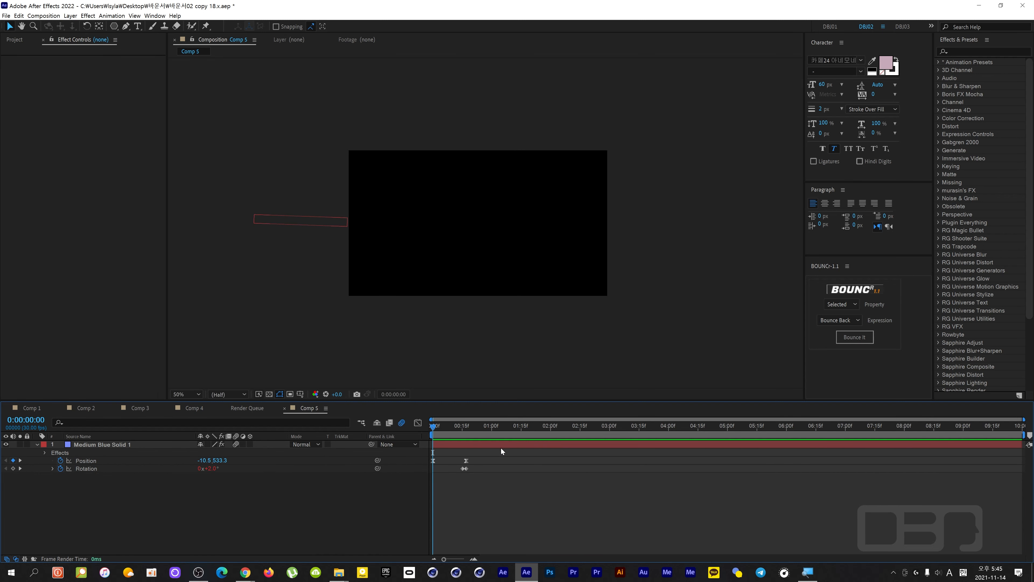
pyautogui.press('space')
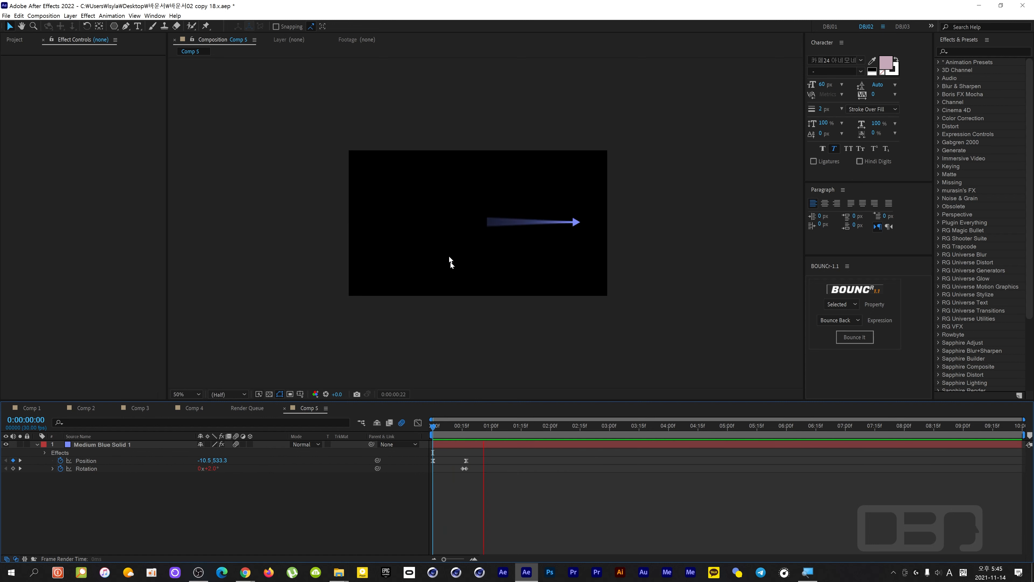
pyautogui.scroll(1, 456, 277)
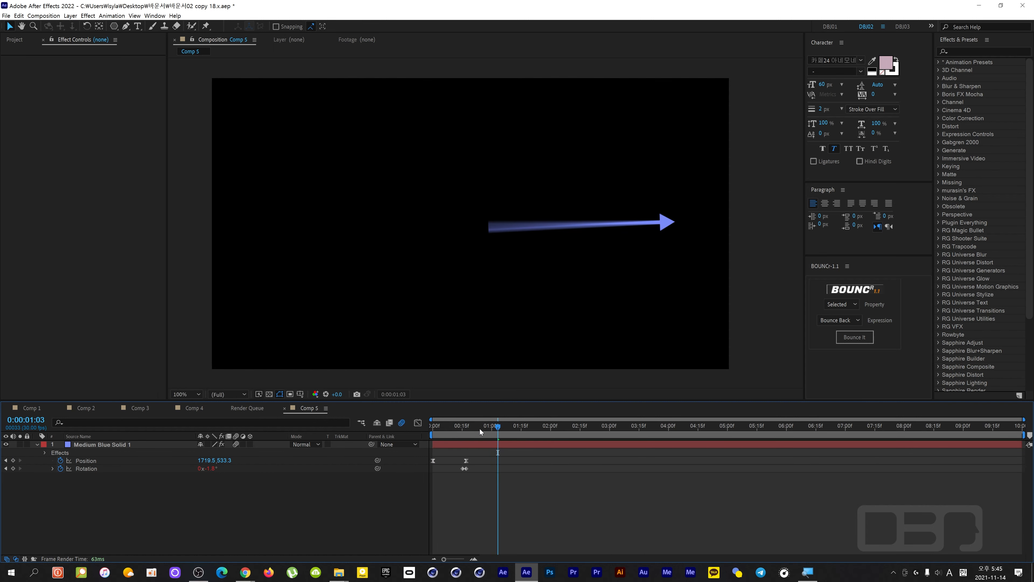
pyautogui.press('Home')
pyautogui.press('space')
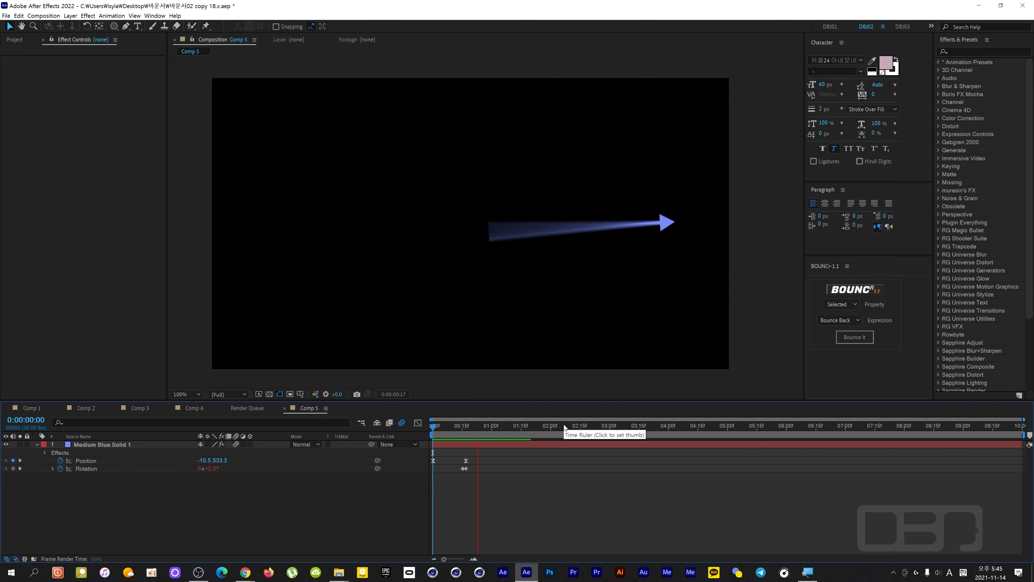
pyautogui.press('space')
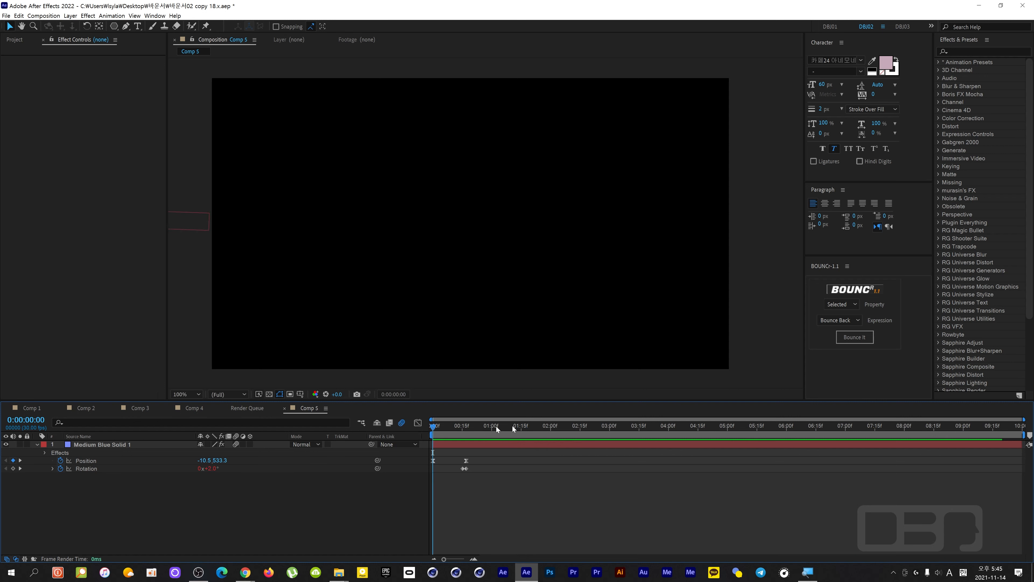
pyautogui.press('space')
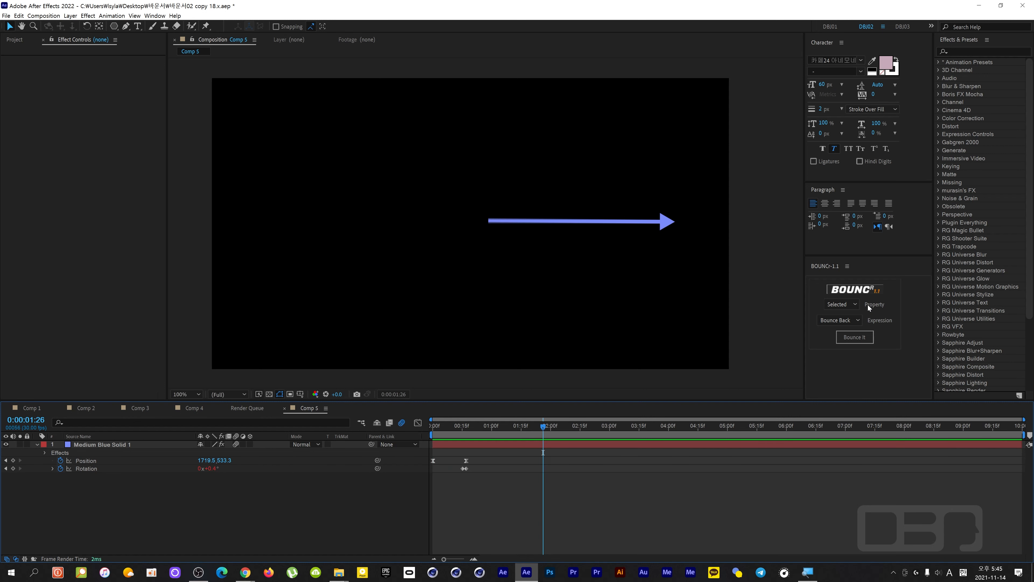
pyautogui.moveTo(545, 427); pyautogui.dragTo(431, 435)
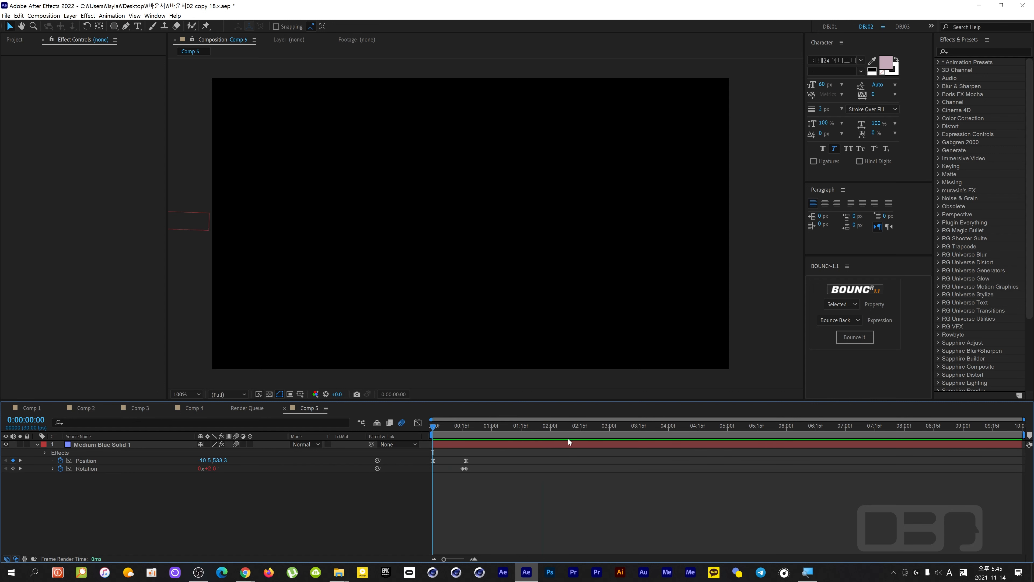
pyautogui.press('space')
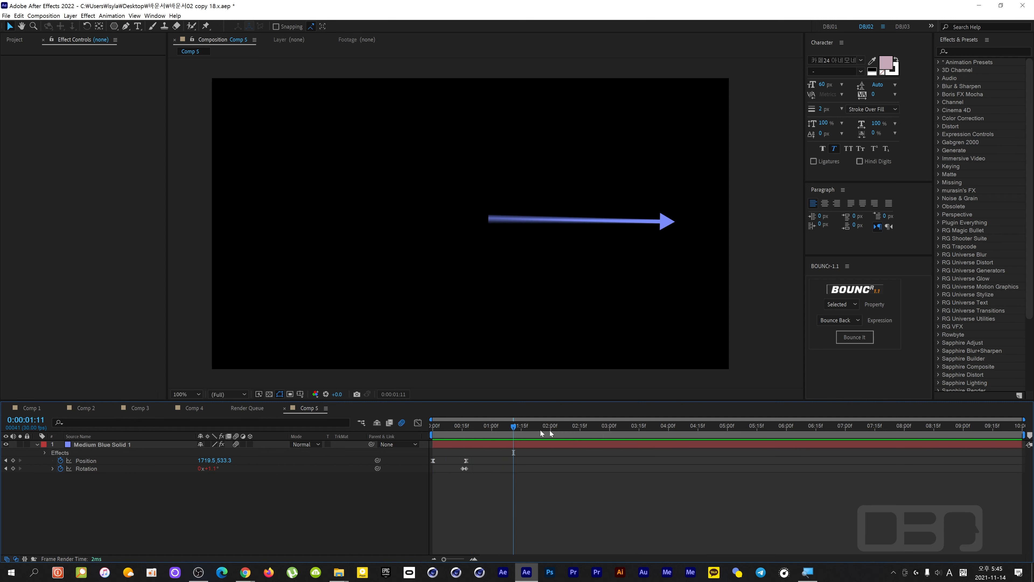
pyautogui.press('space')
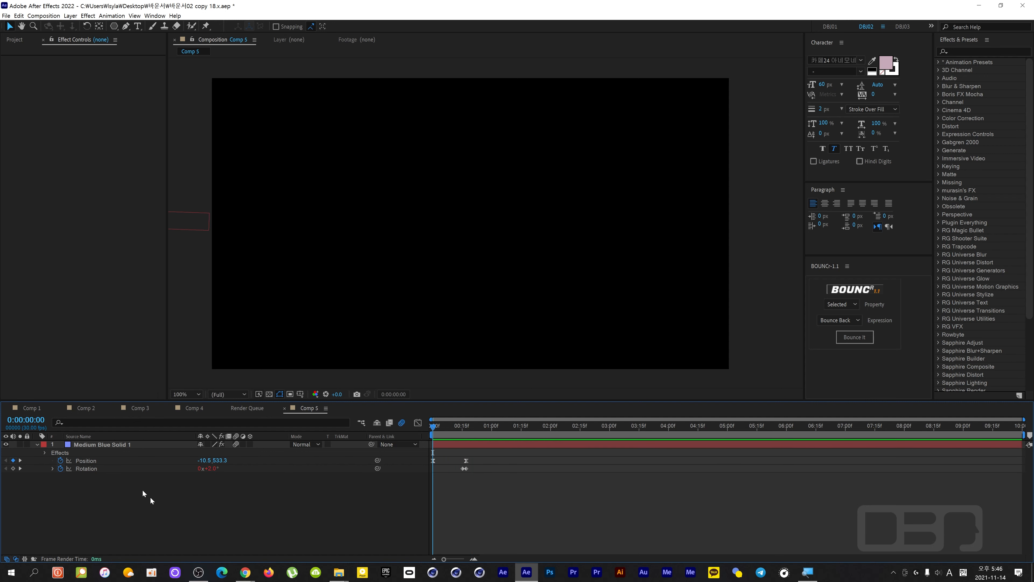
# Remove the Rotation expression and all Position and Rotation keyframes from Medium Blue Solid 1
pyautogui.click(107, 448)
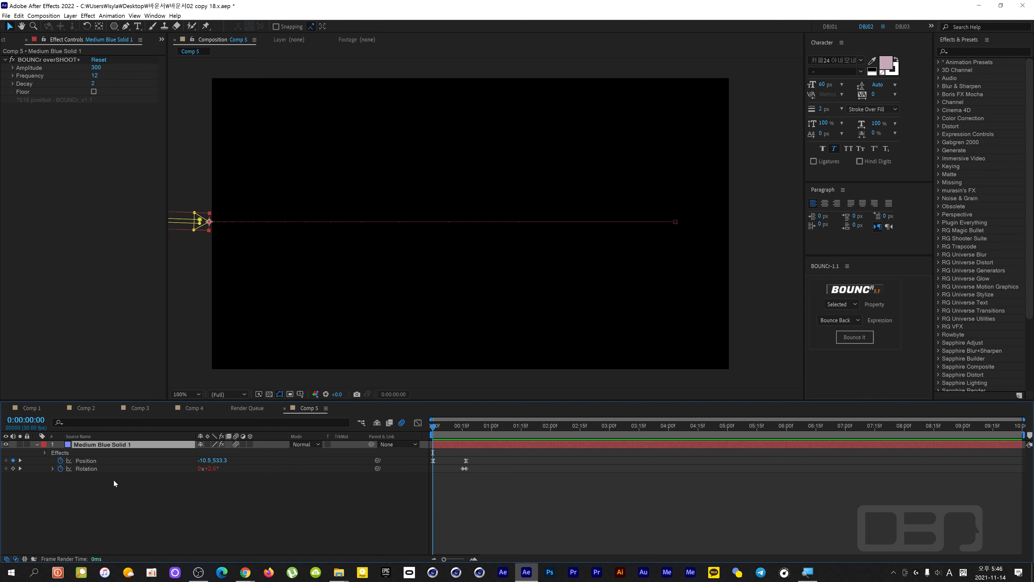
pyautogui.keyDown('alt'); pyautogui.click(60, 460); pyautogui.keyUp('alt')
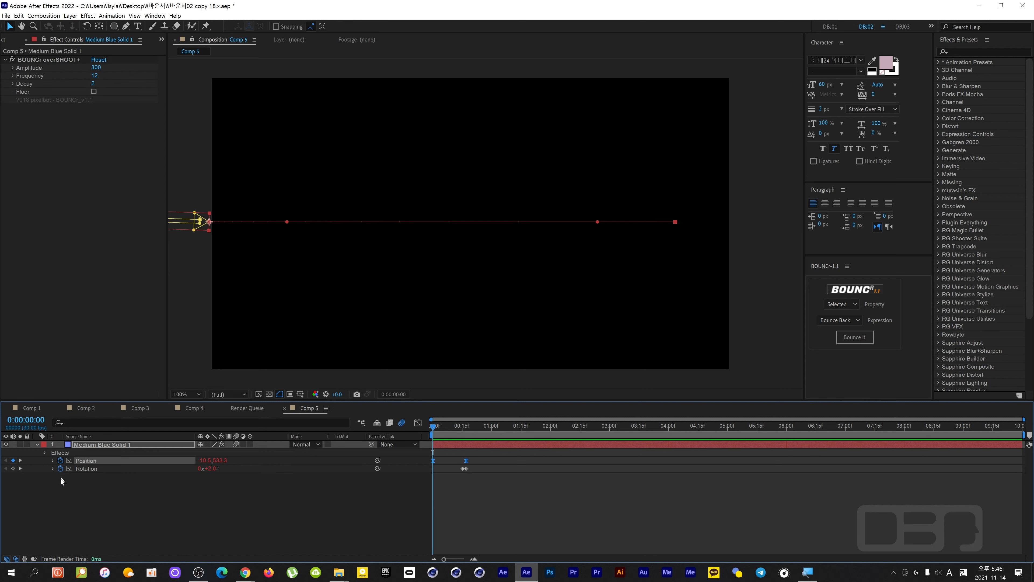
pyautogui.keyDown('alt'); pyautogui.click(61, 482); pyautogui.keyUp('alt')
pyautogui.keyDown('alt'); pyautogui.click(60, 461); pyautogui.keyUp('alt')
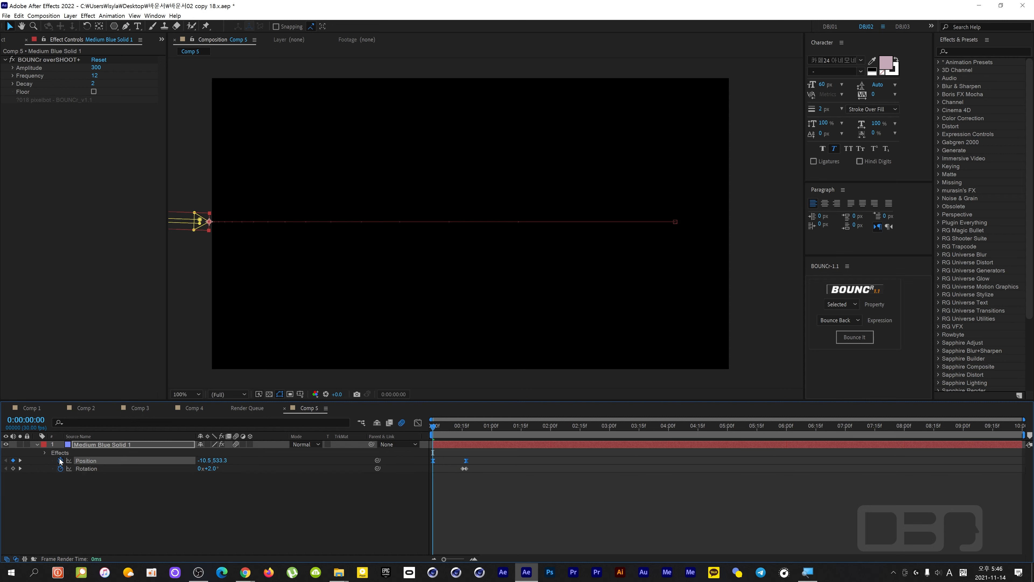
pyautogui.moveTo(477, 487); pyautogui.dragTo(418, 451)
pyautogui.press('Delete')
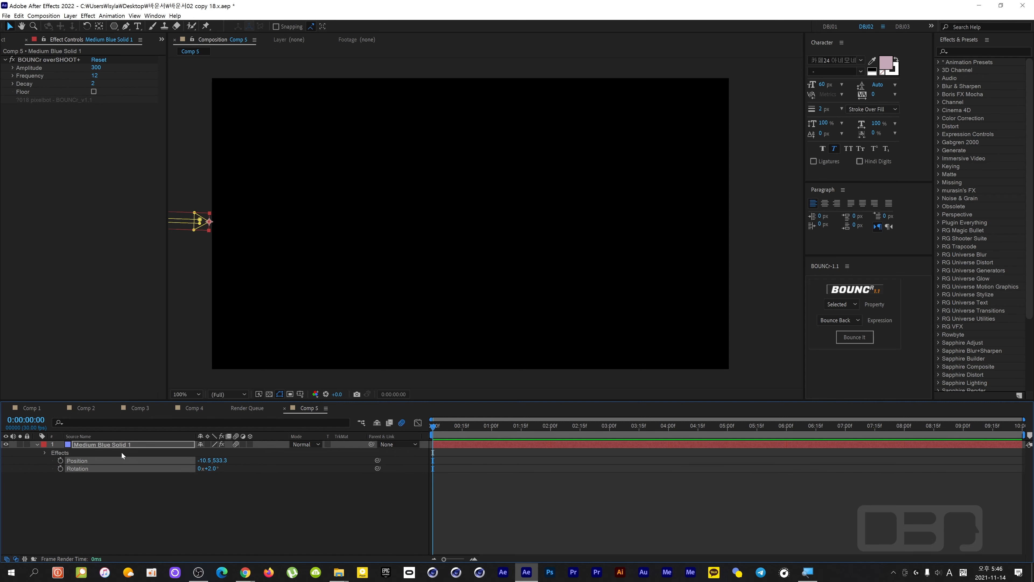
# Delete the BOUNCr overSHOOT+ effect from Medium Blue Solid 1
pyautogui.click(111, 445)
pyautogui.click(59, 59)
pyautogui.press('Delete')
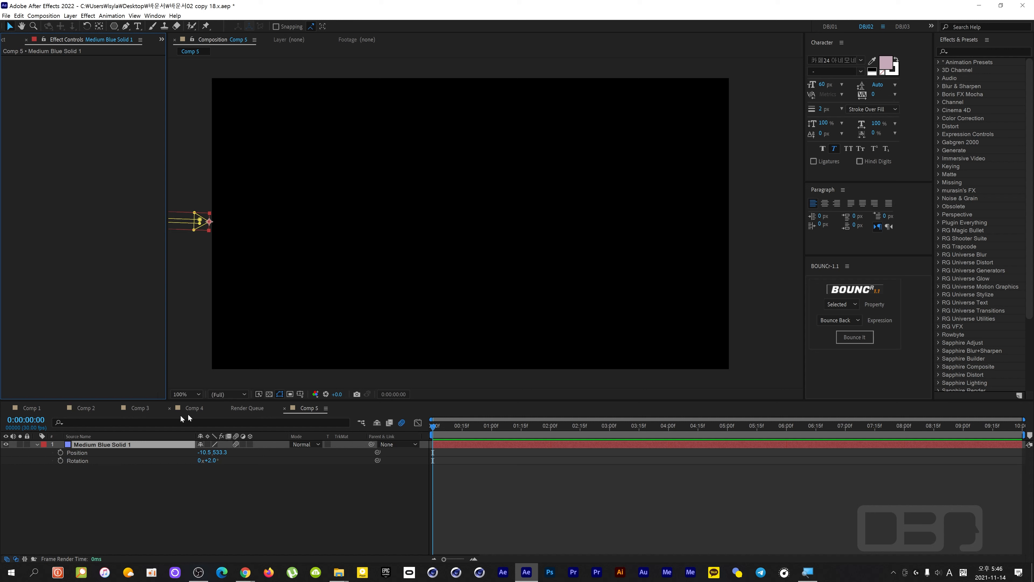
# Move the arrow just outside the frame at Position -24.5, 533.3 and set its Rotation to 0°
pyautogui.moveTo(207, 456); pyautogui.dragTo(488, 441)
pyautogui.scroll(1, 368, 217)
pyautogui.moveTo(256, 225); pyautogui.dragTo(480, 254)
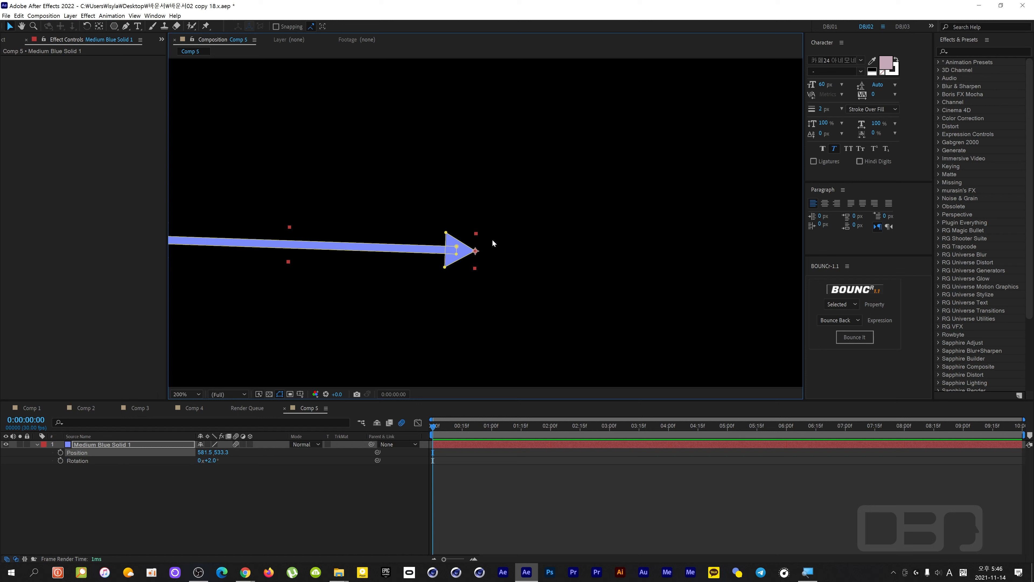
pyautogui.moveTo(202, 452); pyautogui.dragTo(166, 462)
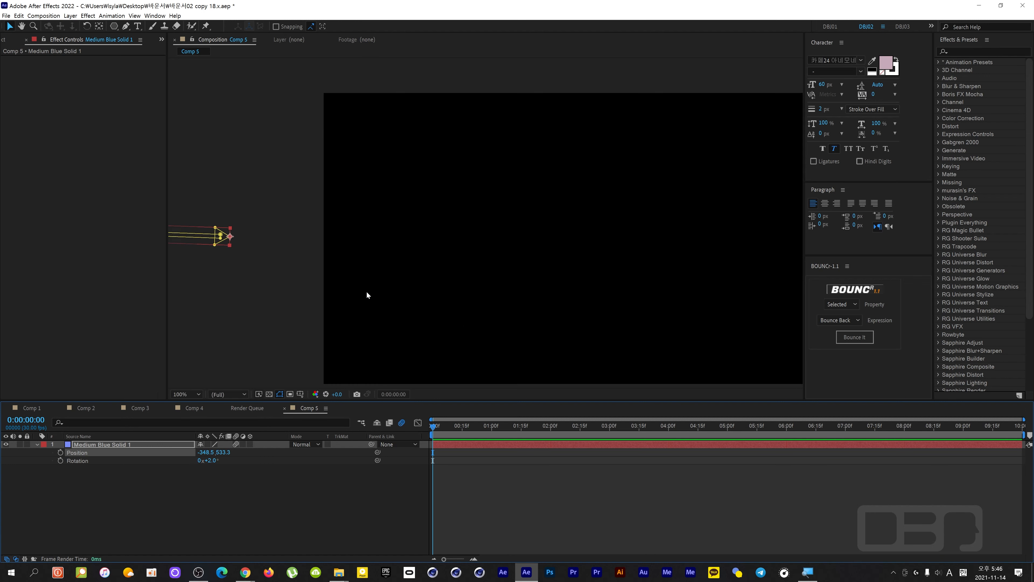
pyautogui.moveTo(211, 453); pyautogui.dragTo(221, 458)
pyautogui.click(212, 460)
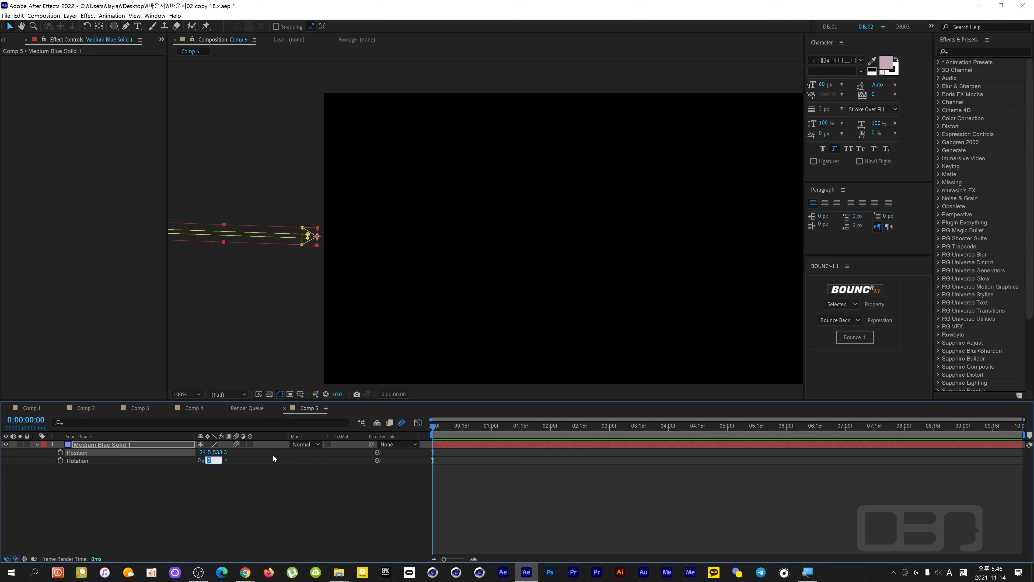
pyautogui.click(215, 465)
pyautogui.click(98, 443)
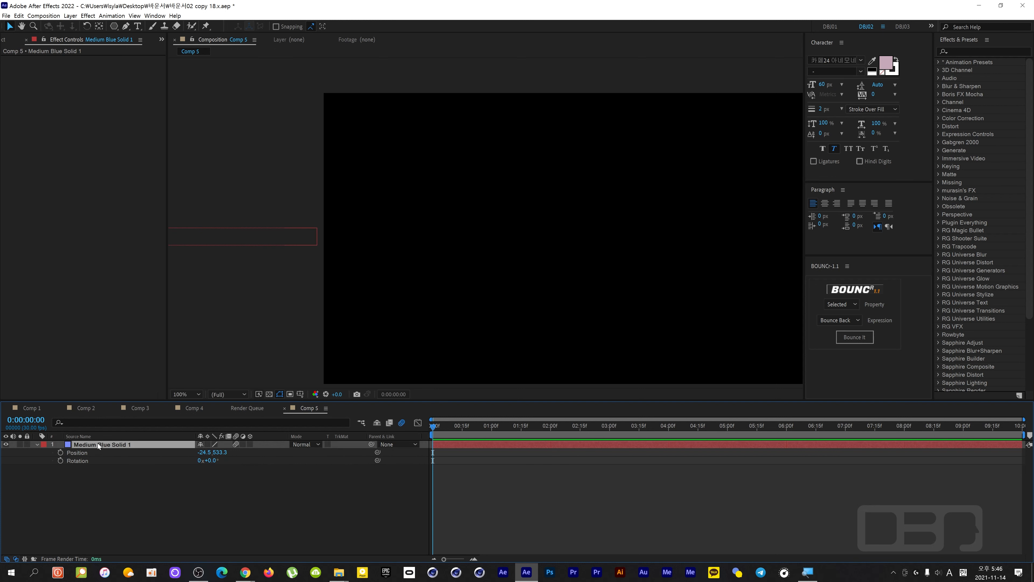
# Keyframe the arrow's Position at the first frame and at 0:00:01:00, with the second keyframe at 1735.5, 533.3
pyautogui.click(60, 453)
pyautogui.hotkey('shift', 'pagedown')
pyautogui.hotkey('shift', 'pagedown')
pyautogui.hotkey('shift', 'pagedown')
pyautogui.press(',')
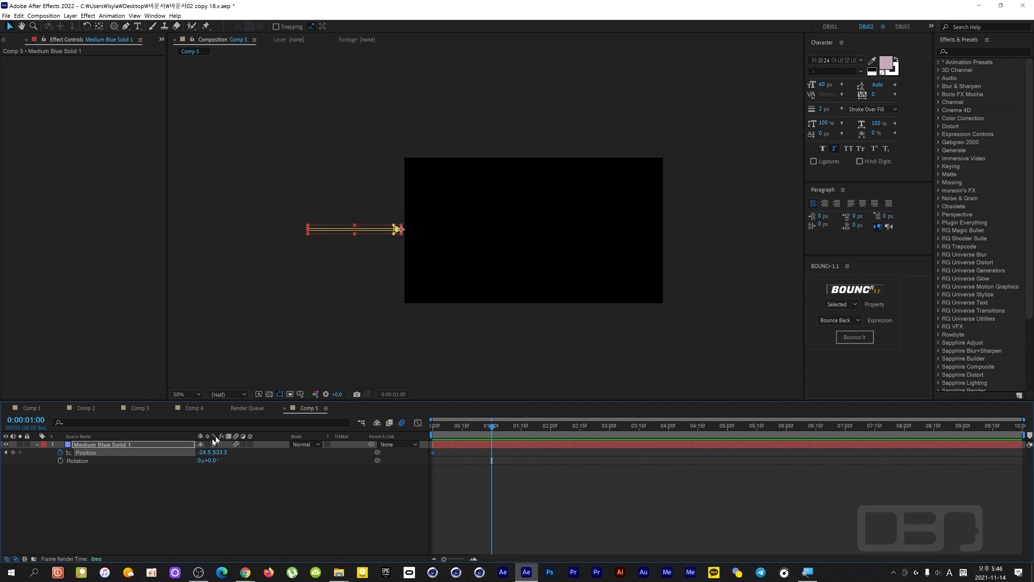
pyautogui.moveTo(202, 453); pyautogui.dragTo(285, 451)
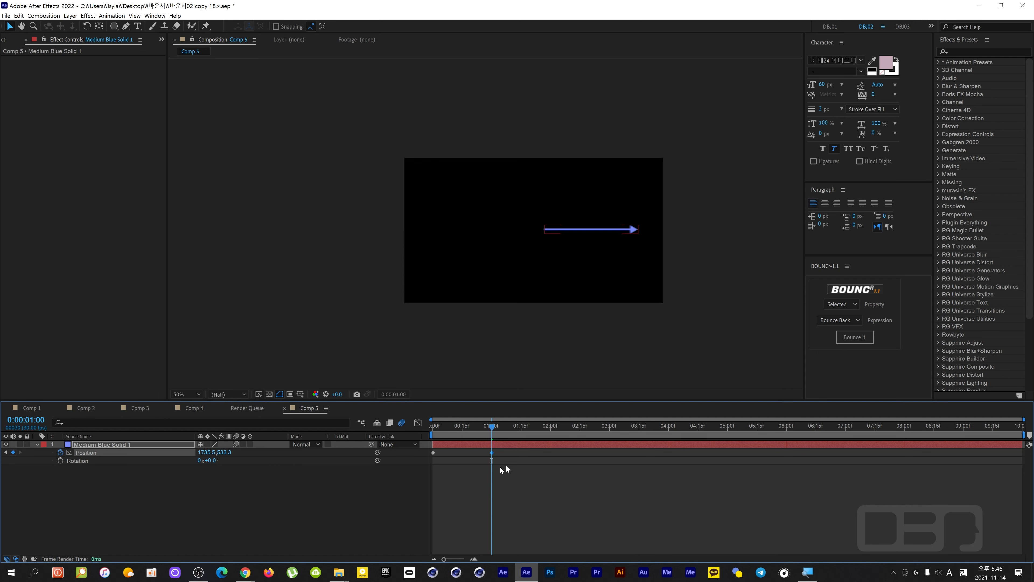
# Apply Easy Ease to both of the arrow's Position keyframes and reshape their speed curve by adjusting a keyframe's influence
pyautogui.moveTo(525, 462); pyautogui.dragTo(398, 454)
pyautogui.press('F9')
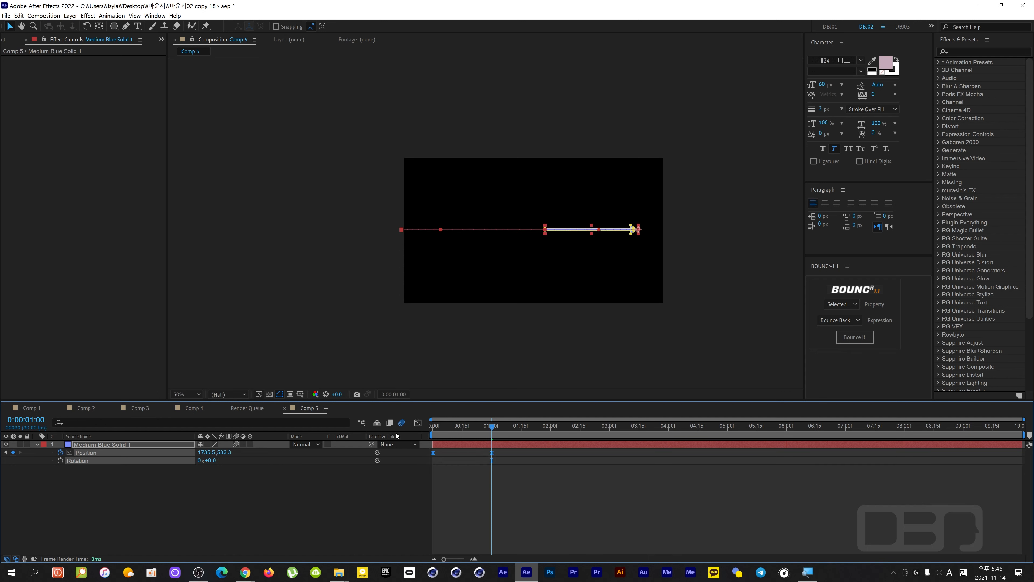
pyautogui.click(416, 424)
pyautogui.click(491, 533)
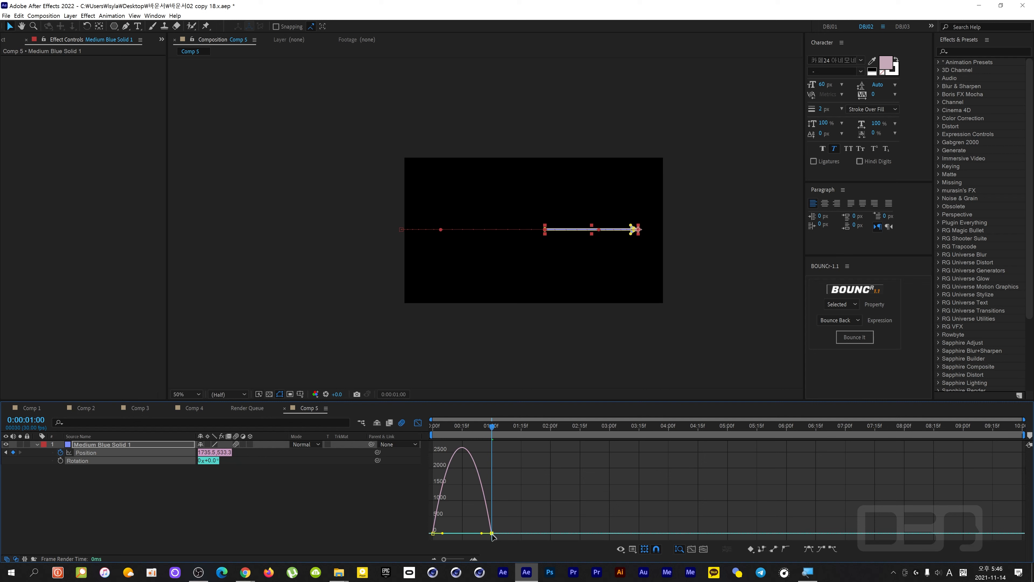
pyautogui.moveTo(481, 533)
pyautogui.mouseDown()
pyautogui.moveTo(447, 535)
pyautogui.moveTo(491, 534)
pyautogui.moveTo(462, 534)
pyautogui.mouseUp()
pyautogui.click(418, 425)
# Shift the second Position keyframe earlier to 0:00:00:16 and play back the faster flight
pyautogui.click(520, 456)
pyautogui.moveTo(507, 470); pyautogui.dragTo(465, 460)
pyautogui.moveTo(490, 425); pyautogui.dragTo(433, 425)
pyautogui.click(355, 501)
pyautogui.press('space')
pyautogui.moveTo(484, 424); pyautogui.dragTo(414, 457)
pyautogui.press('space')
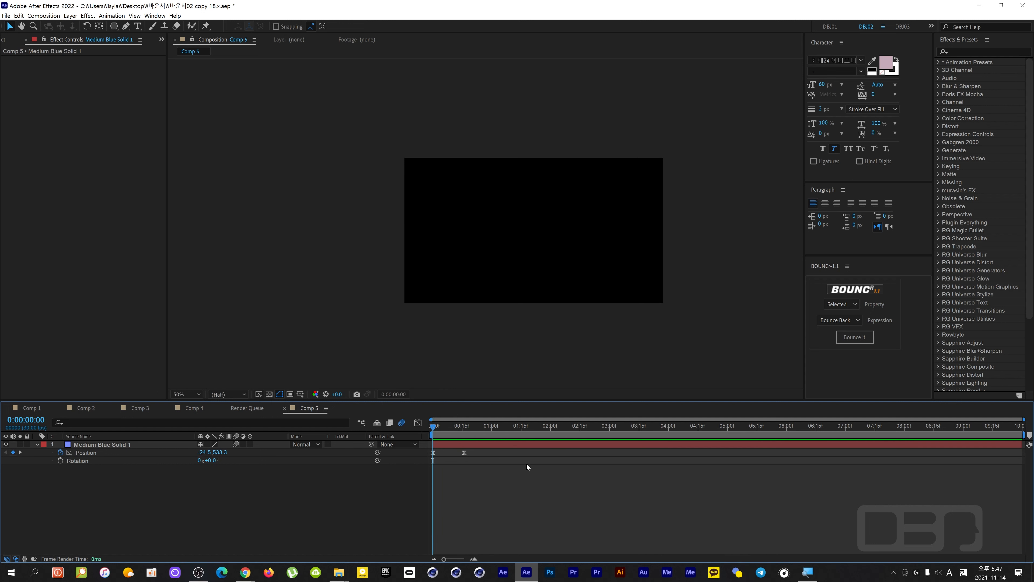
# Keyframe the arrow's Rotation at 0° at 0:00:00:16, in line with the second Position keyframe
pyautogui.click(500, 429)
pyautogui.moveTo(500, 430); pyautogui.dragTo(468, 446)
pyautogui.click(93, 444)
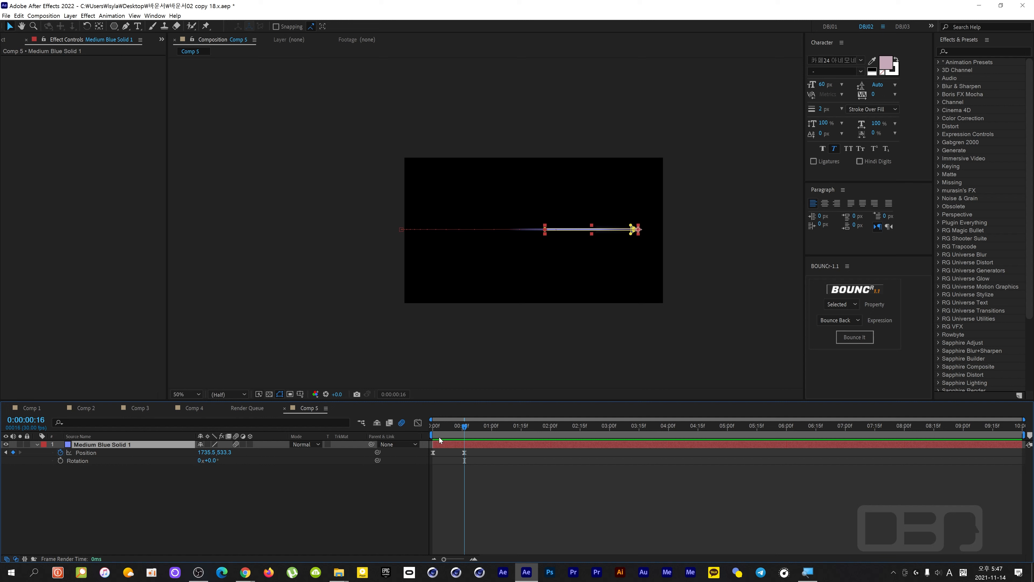
pyautogui.click(60, 461)
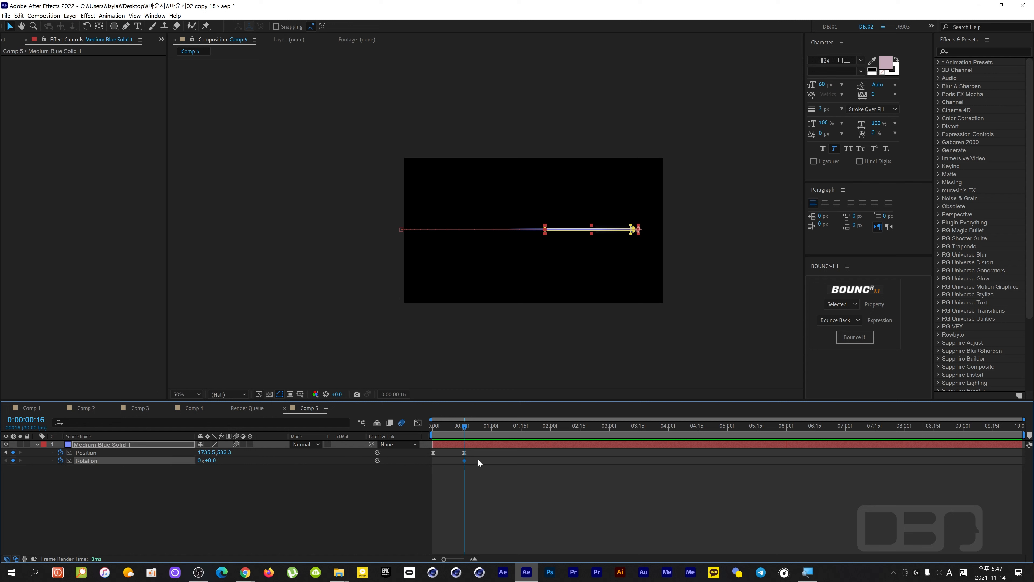
# Keyframe the arrow's Rotation at 1° one frame earlier, at 0:00:00:15, and preview the movement from the start
pyautogui.press('pageup')
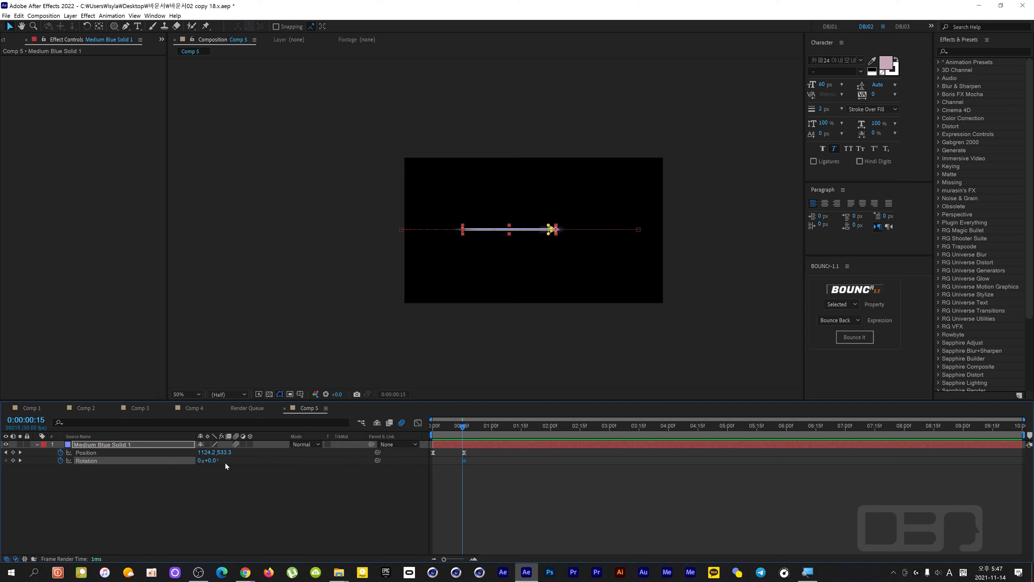
pyautogui.click(212, 461)
pyautogui.write('1')
pyautogui.click(227, 471)
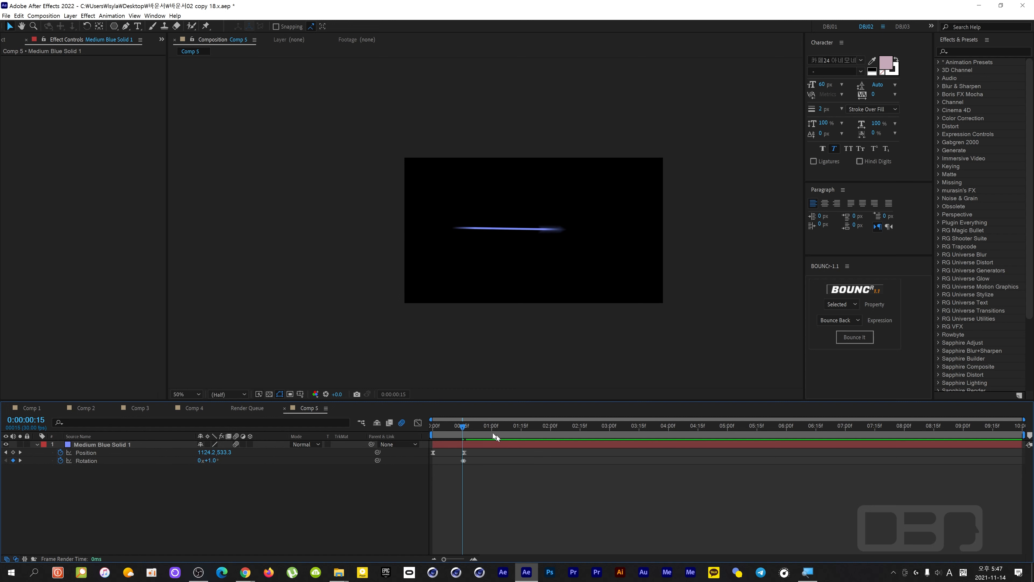
pyautogui.moveTo(463, 428); pyautogui.dragTo(410, 446)
pyautogui.press('space')
pyautogui.press('space')
pyautogui.press('Home')
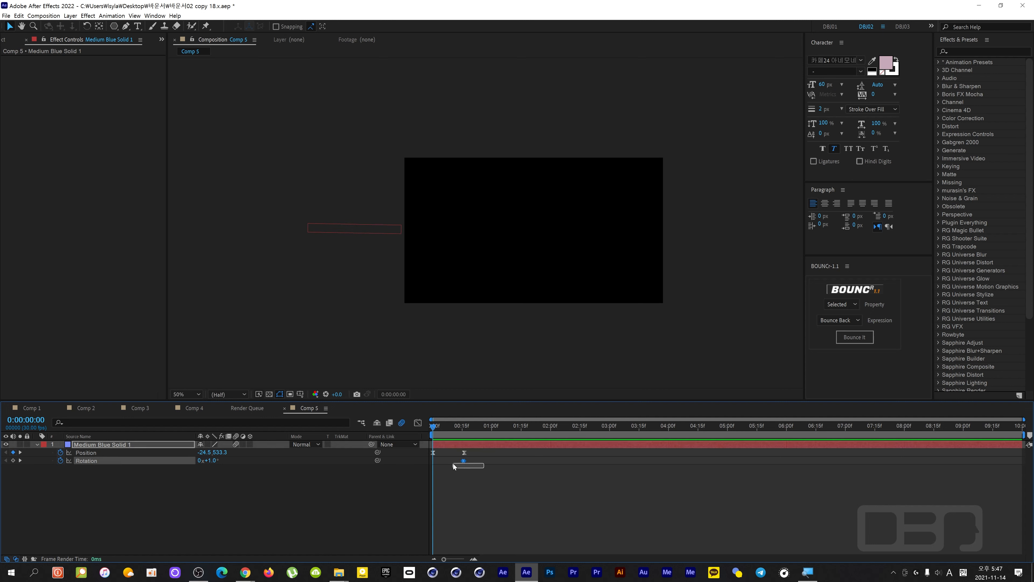
# Apply BOUNCr's Overshoot+ expression to the Rotation property of Medium Blue Solid 1
pyautogui.click(113, 461)
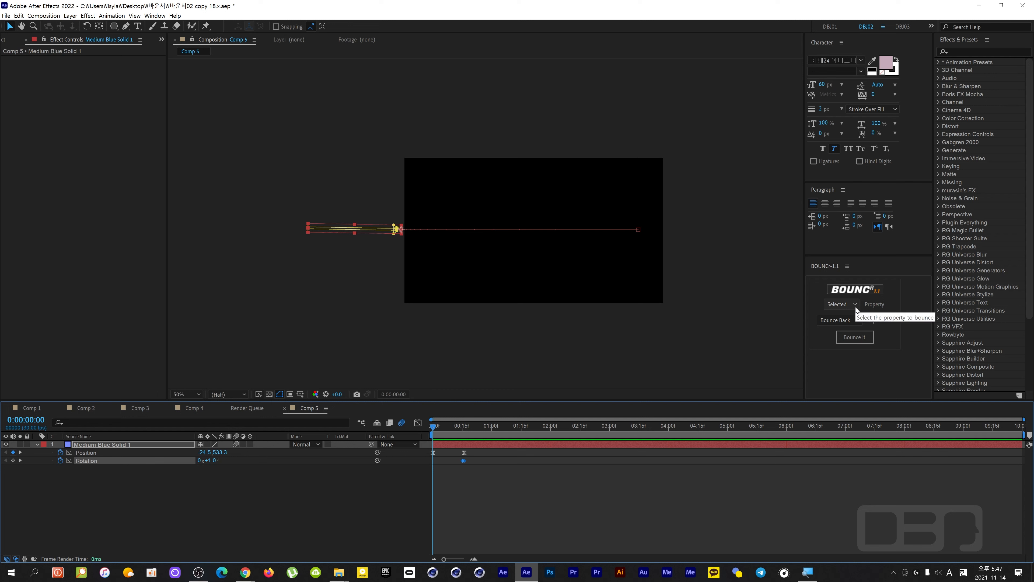
pyautogui.click(850, 325)
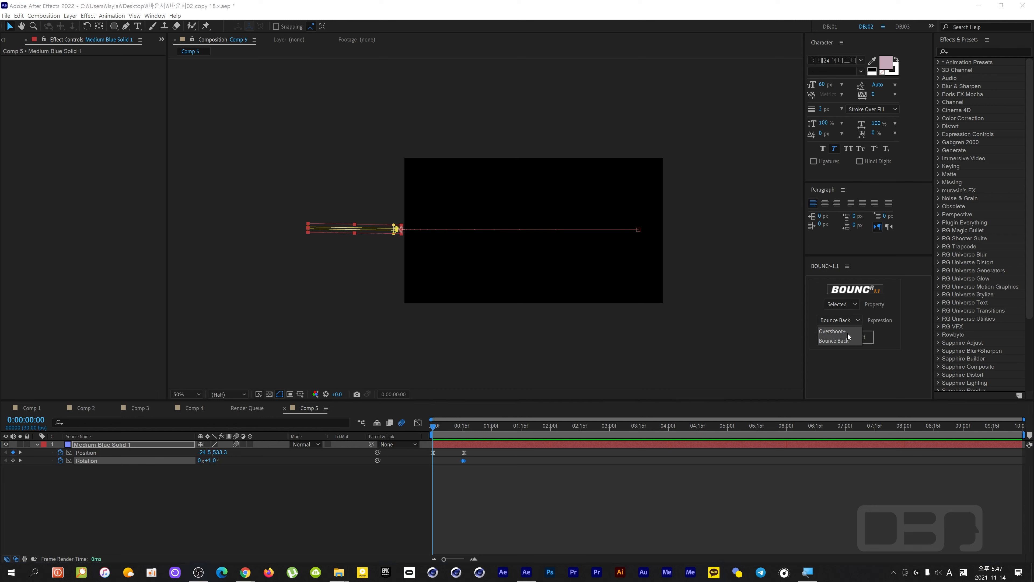
pyautogui.click(846, 331)
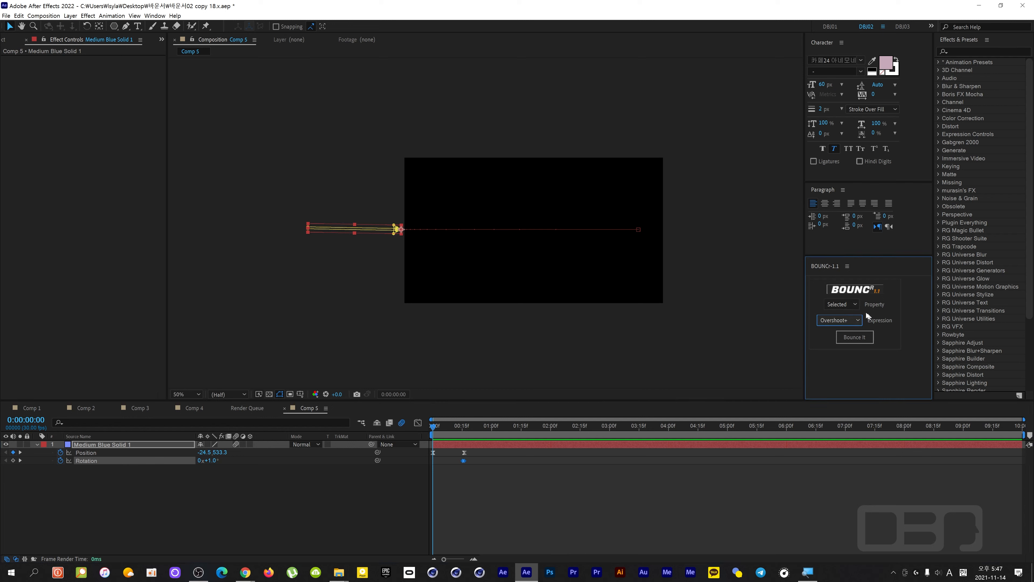
pyautogui.click(856, 303)
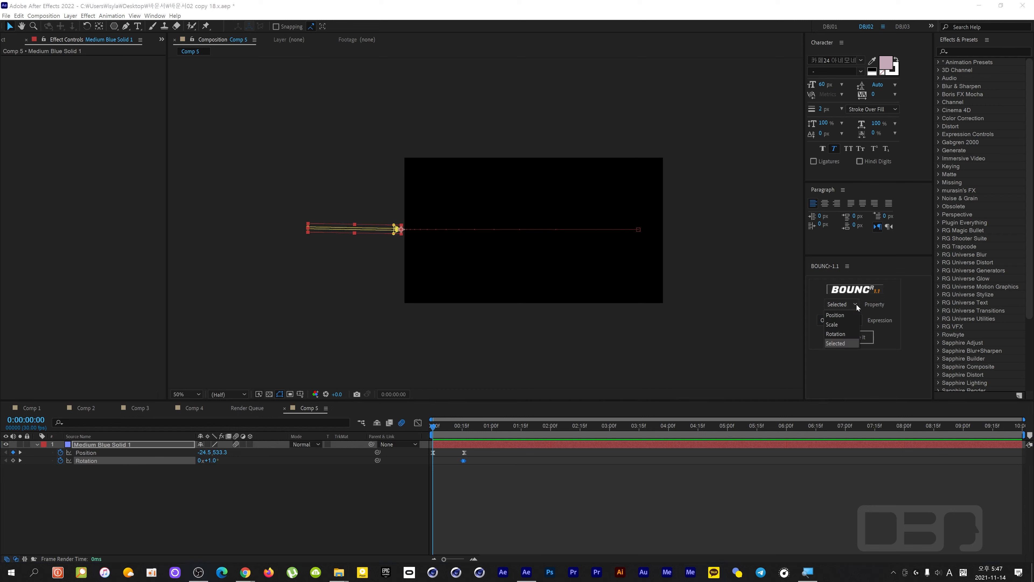
pyautogui.click(846, 334)
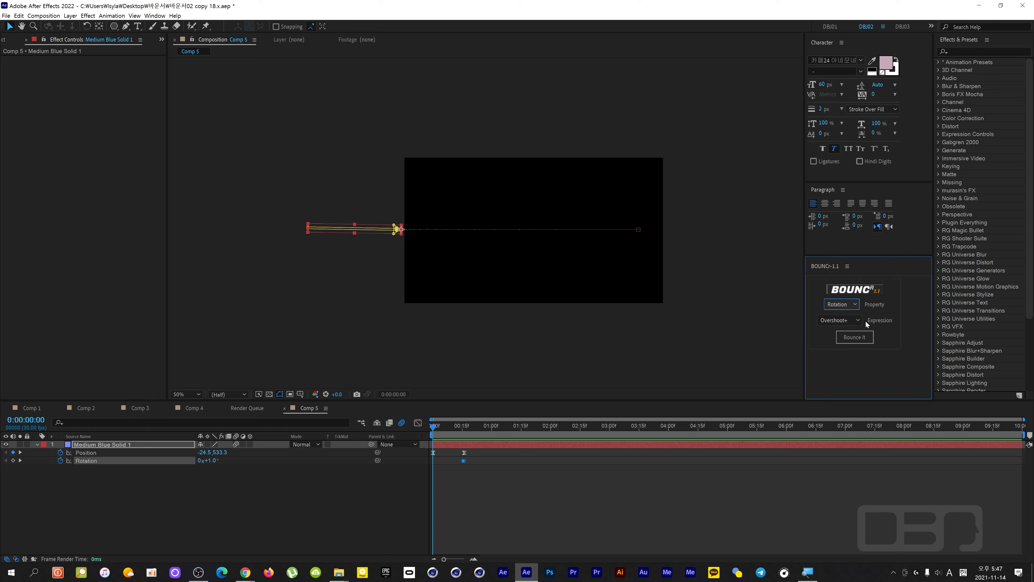
pyautogui.click(864, 338)
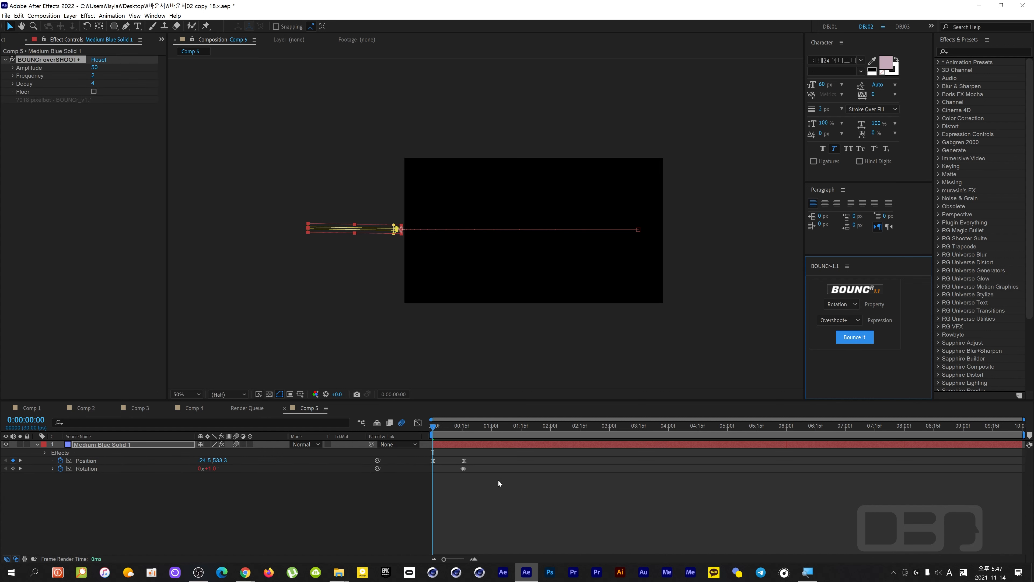
# Play back the arrow's flight and impact with the default overshoot settings
pyautogui.click(485, 483)
pyautogui.scroll(2, 446, 280)
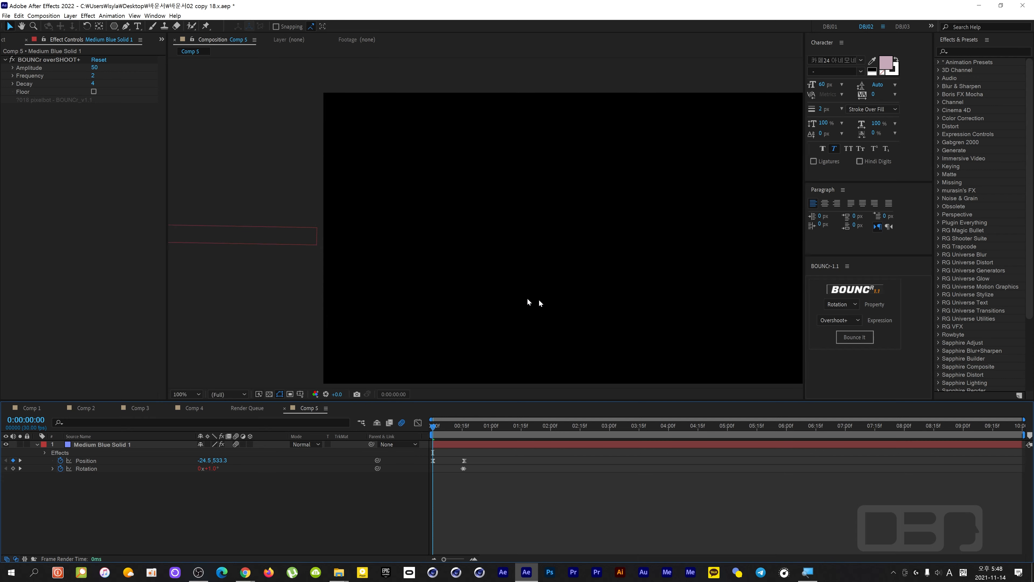
pyautogui.press('space')
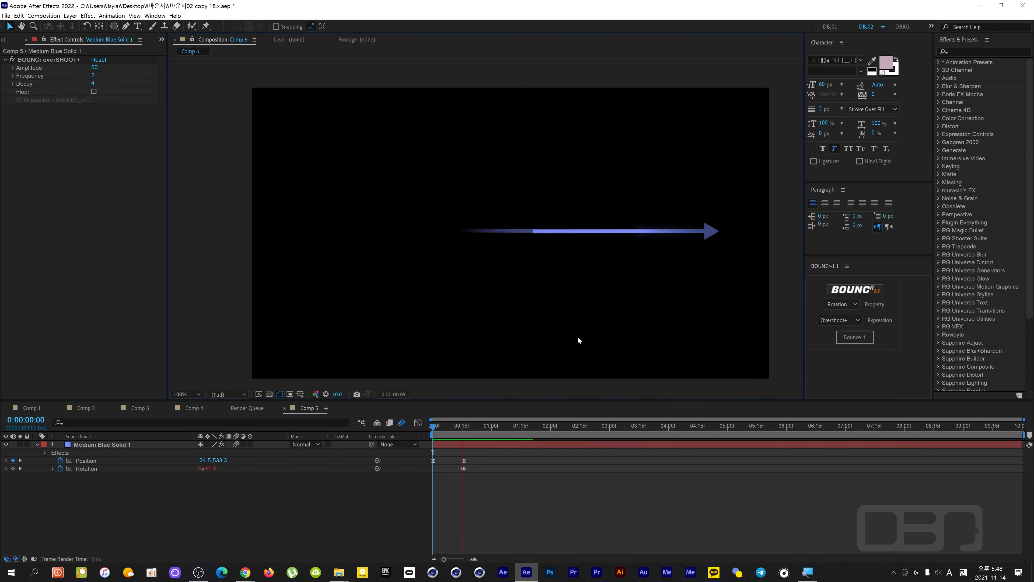
pyautogui.press('space')
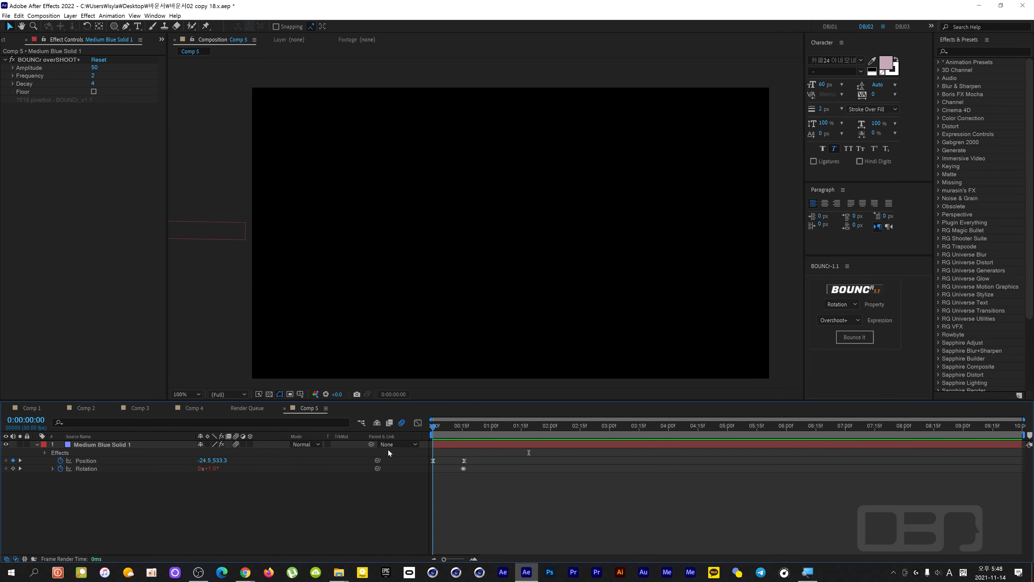
pyautogui.press('space')
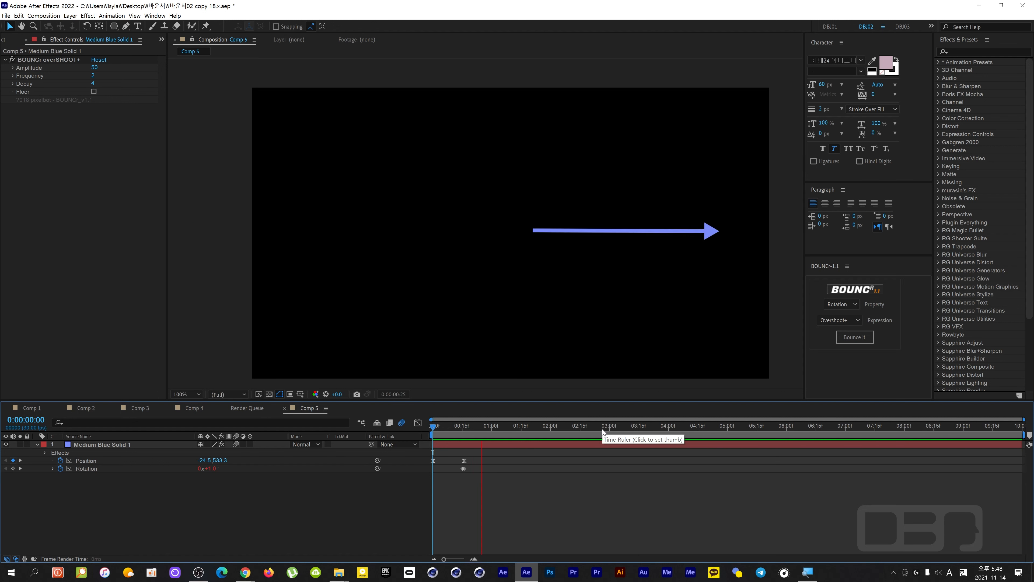
pyautogui.press('space')
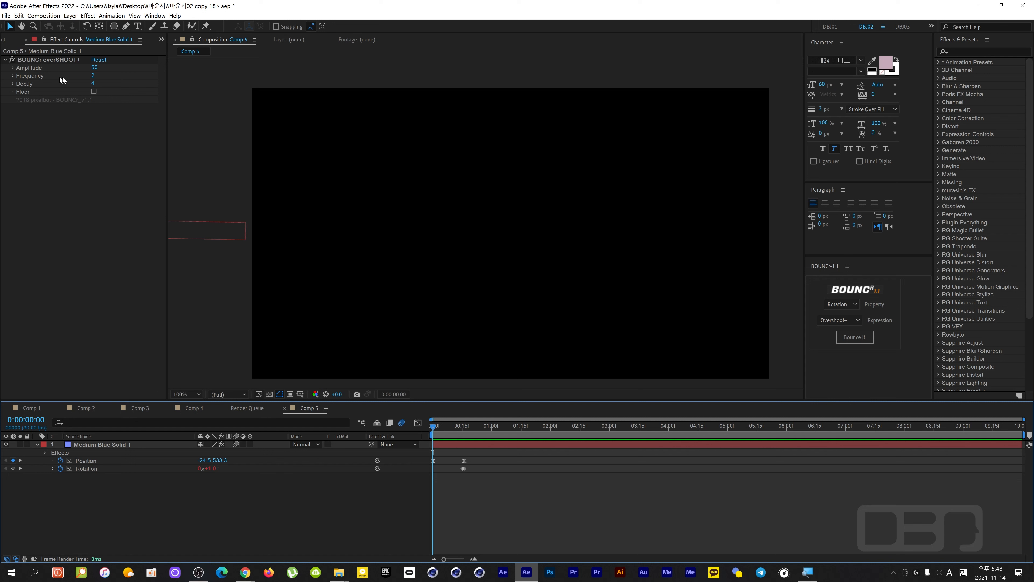
# Set the BOUNCr overSHOOT+ effect's Amplitude to 200, Frequency to 12 and Decay to 2
pyautogui.click(94, 69)
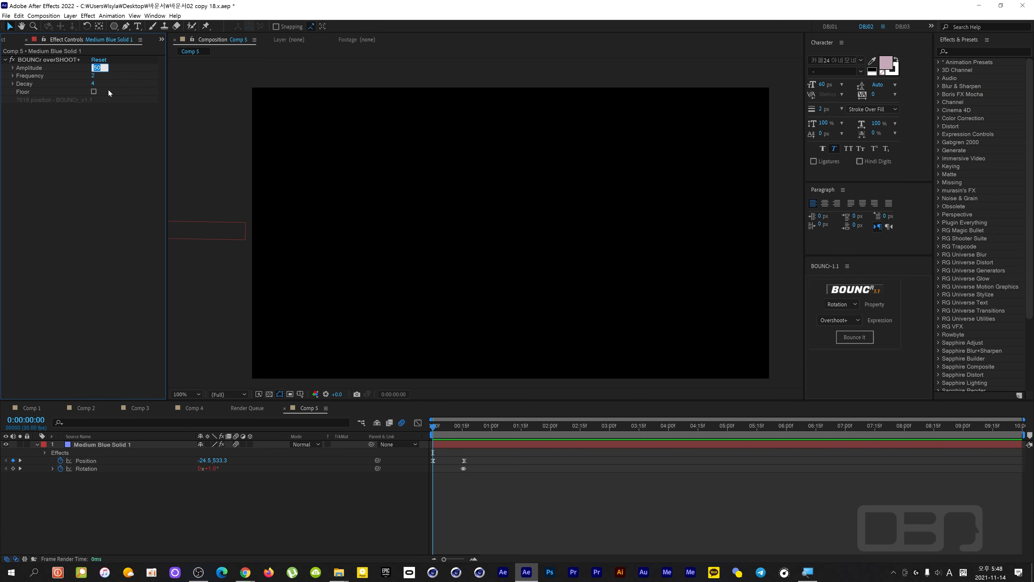
pyautogui.write('200')
pyautogui.press('Tab')
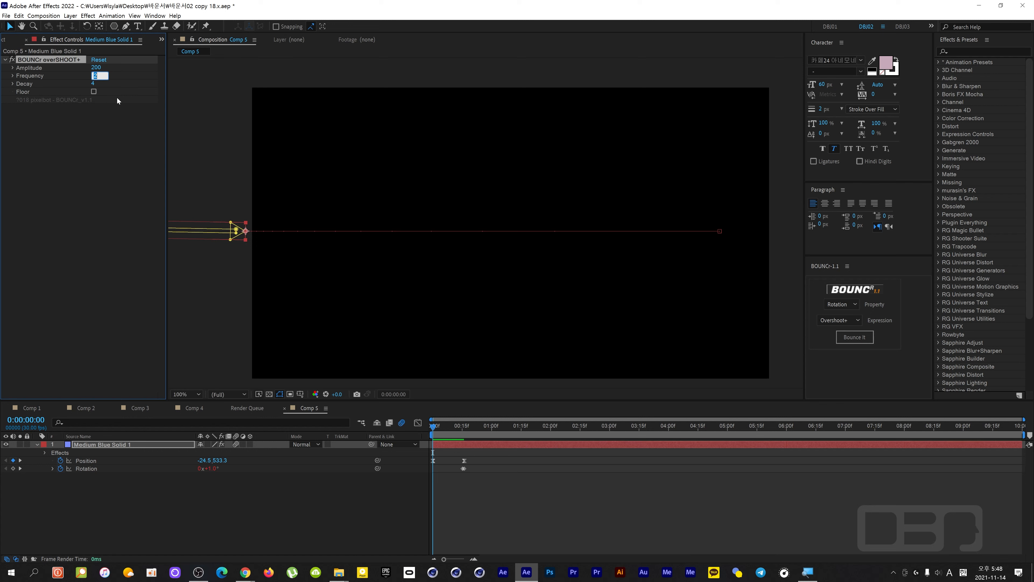
pyautogui.write('122')
pyautogui.press('BackSpace')
pyautogui.click(93, 84)
pyautogui.click(106, 125)
# Replay the arrow animation from the first frame several times to examine how the shaft quivers after impact
pyautogui.press('space')
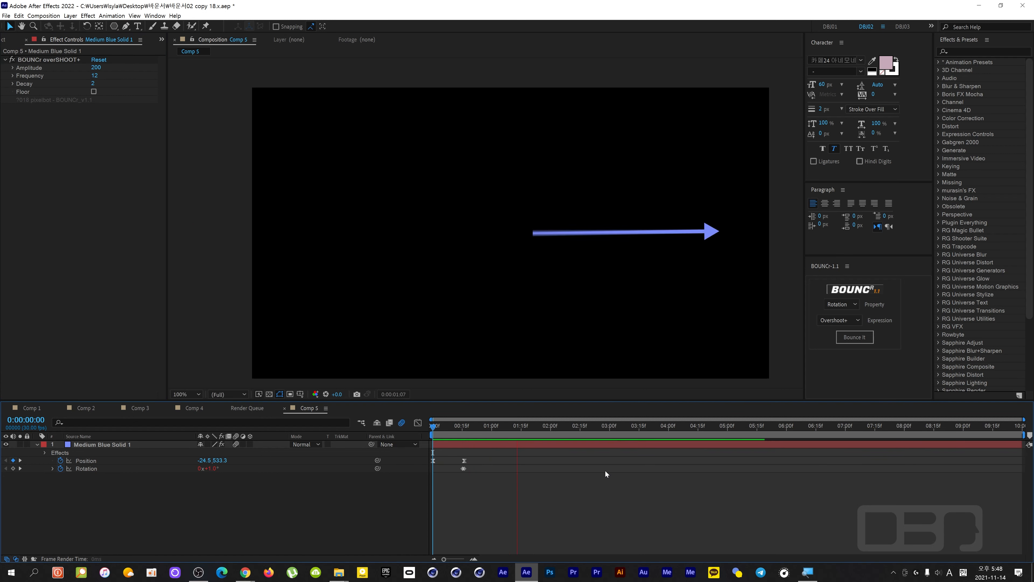
pyautogui.click(578, 427)
pyautogui.moveTo(578, 427); pyautogui.dragTo(432, 426)
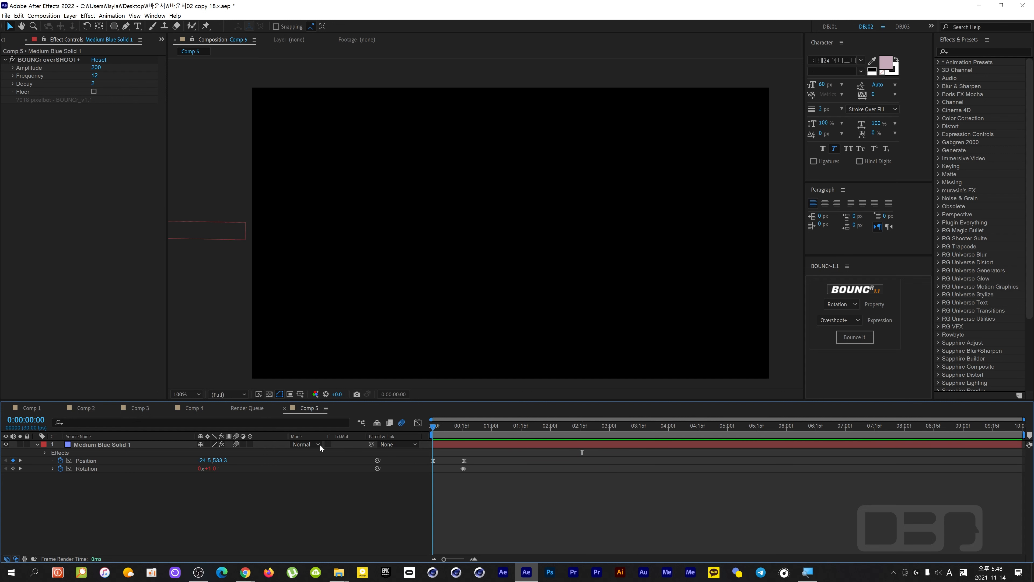
pyautogui.press('space')
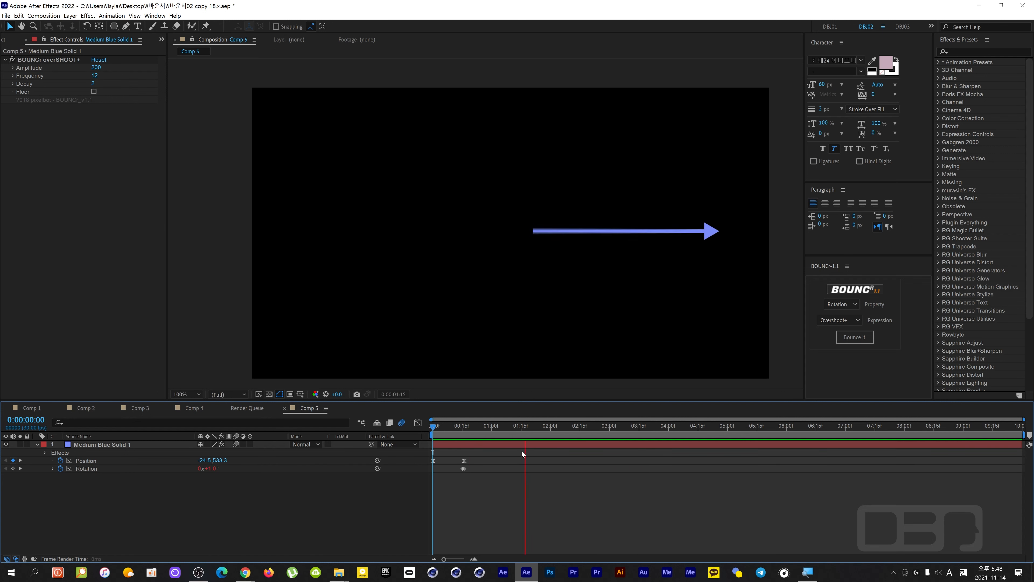
pyautogui.press('space')
pyautogui.moveTo(580, 435); pyautogui.dragTo(390, 457)
pyautogui.press('space')
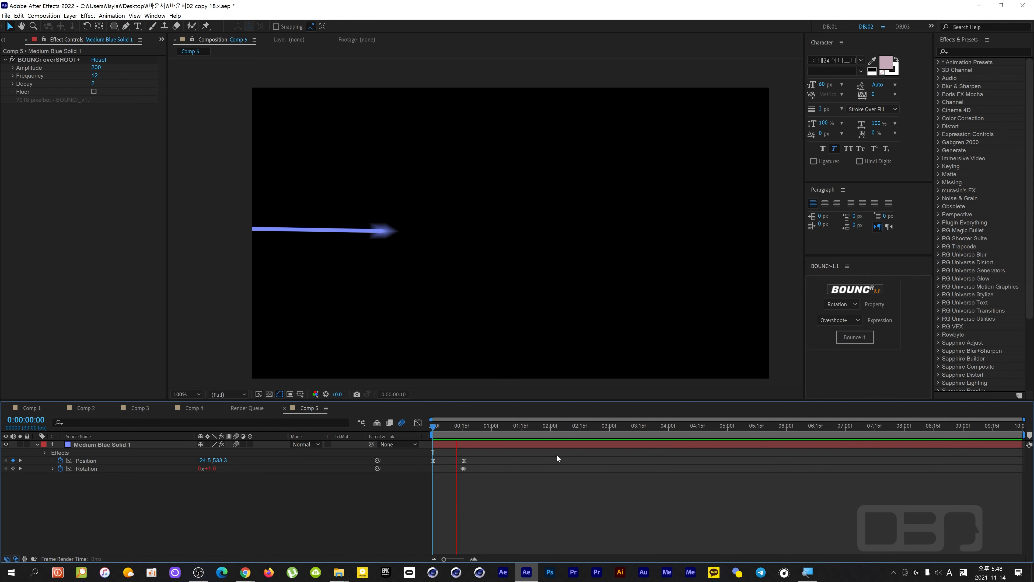
pyautogui.press('space')
pyautogui.moveTo(510, 431); pyautogui.dragTo(362, 443)
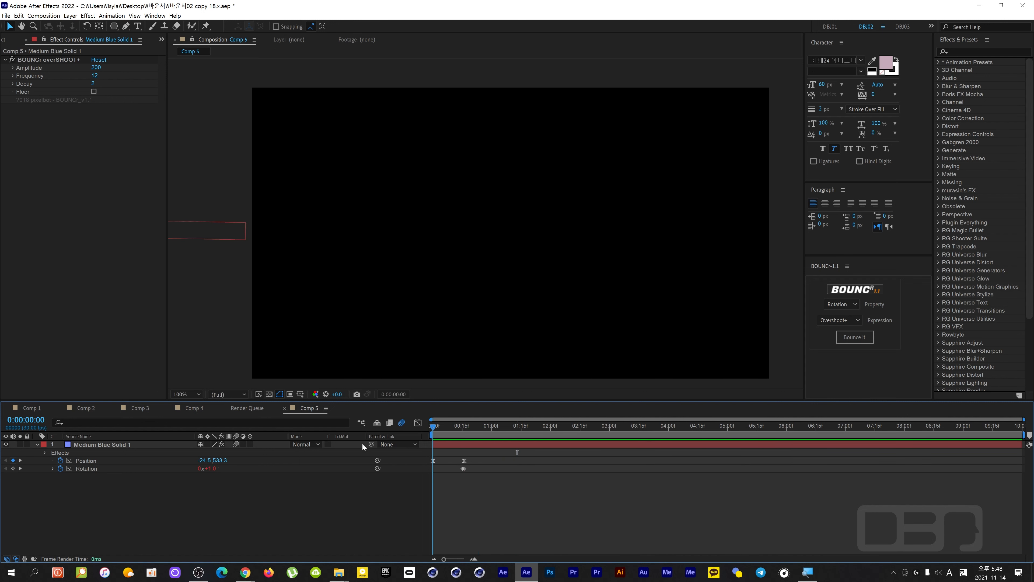
pyautogui.press('space')
pyautogui.press('space')
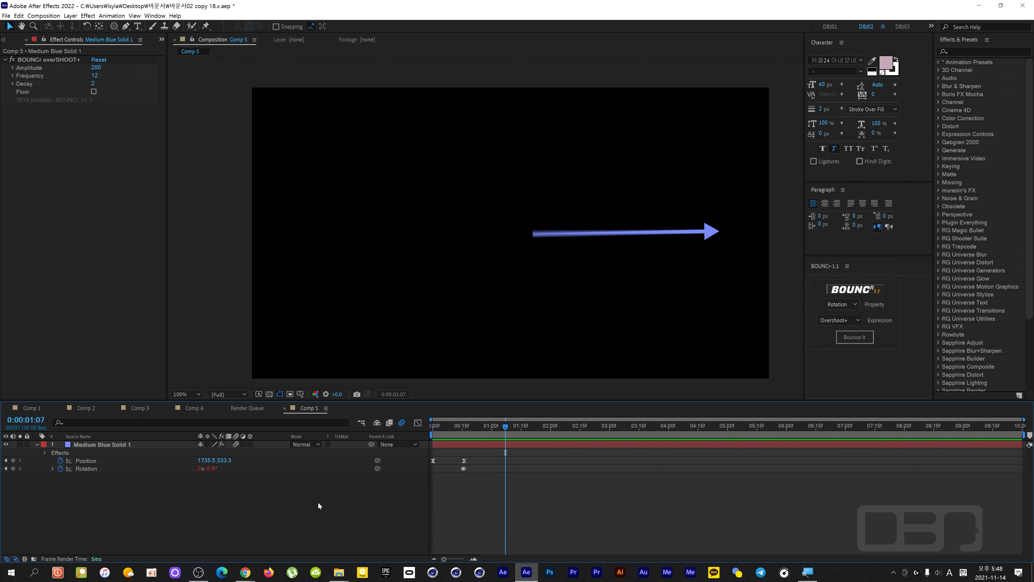